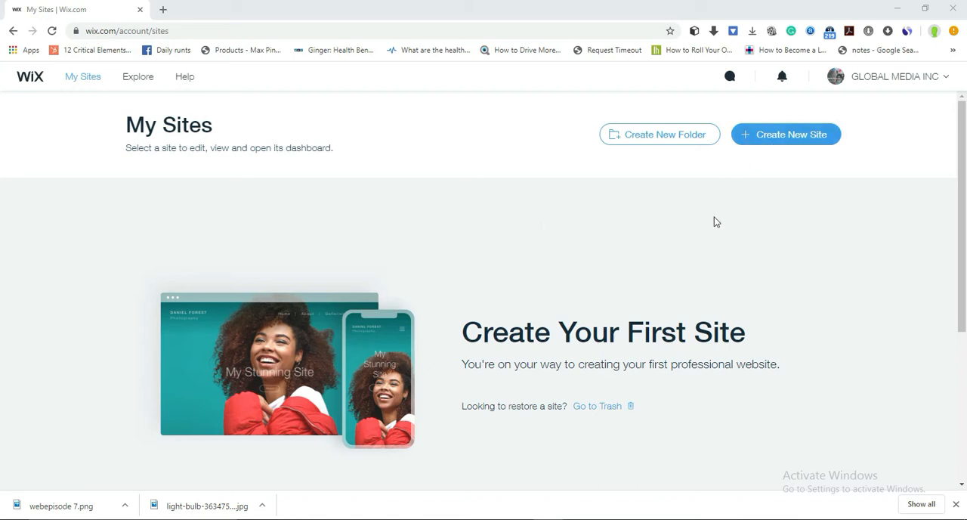
- Create a new site of the Blog kind and choose to build it from a template in the Wix Editor
left_click(793, 139)
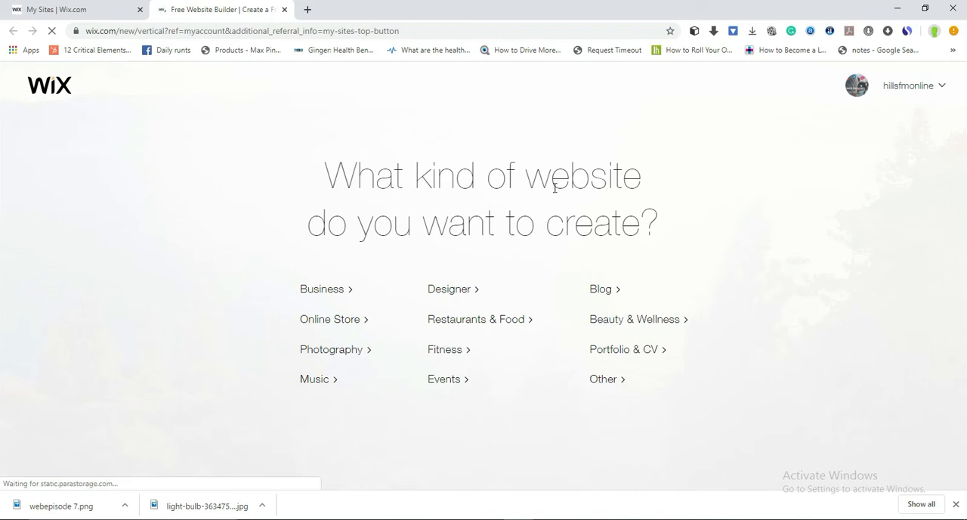
left_click(601, 291)
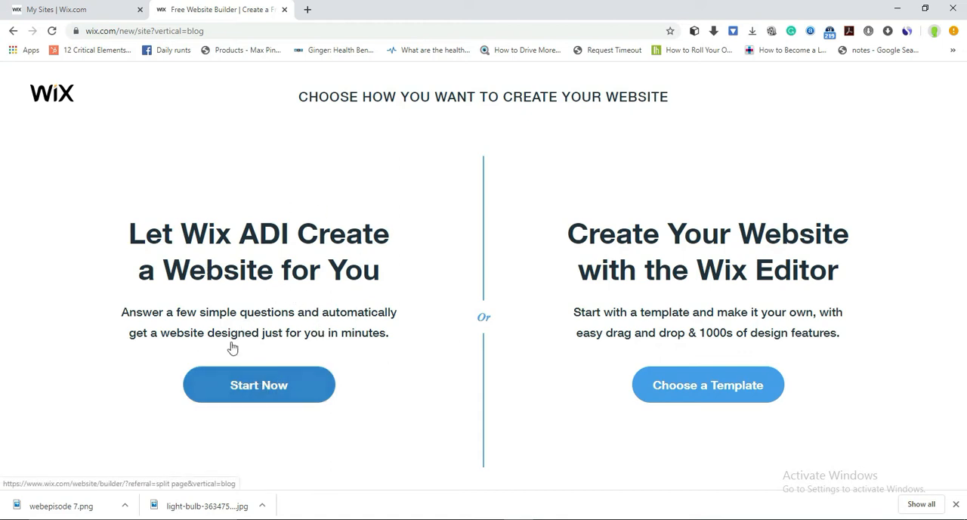
left_click(680, 386)
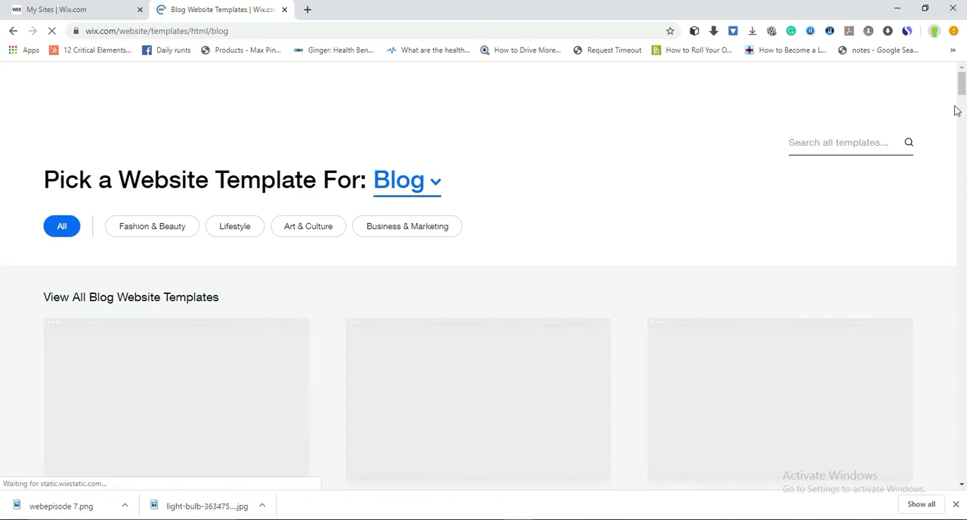
- Browse the blog website templates and open the free Food Blog template for editing
left_click_drag(962, 83, 963, 169)
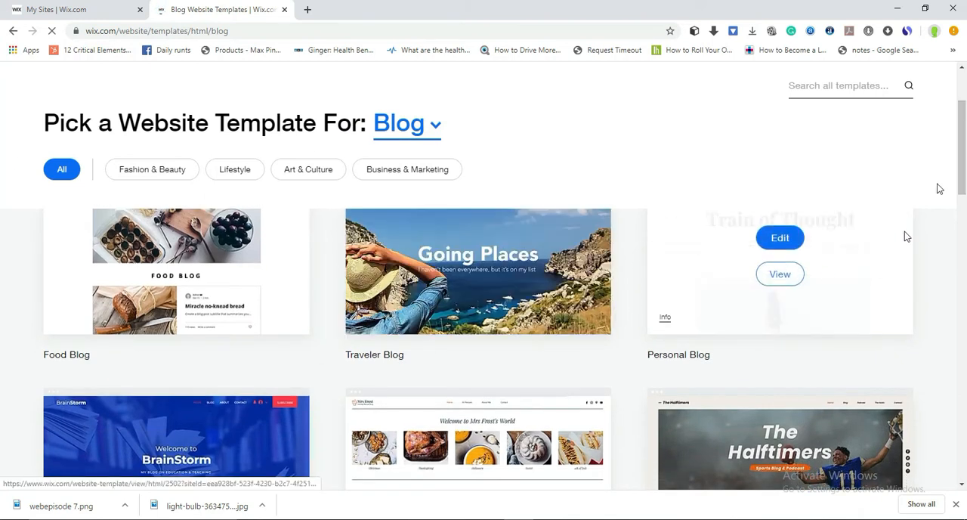
left_click_drag(963, 164, 966, 196)
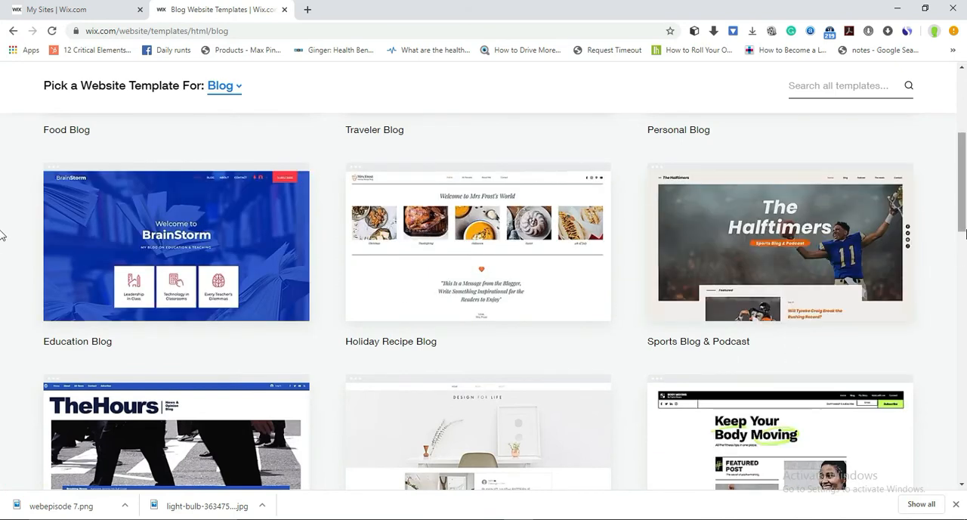
scroll(2, 204, "up", 3)
scroll(3, 174, "up", 2)
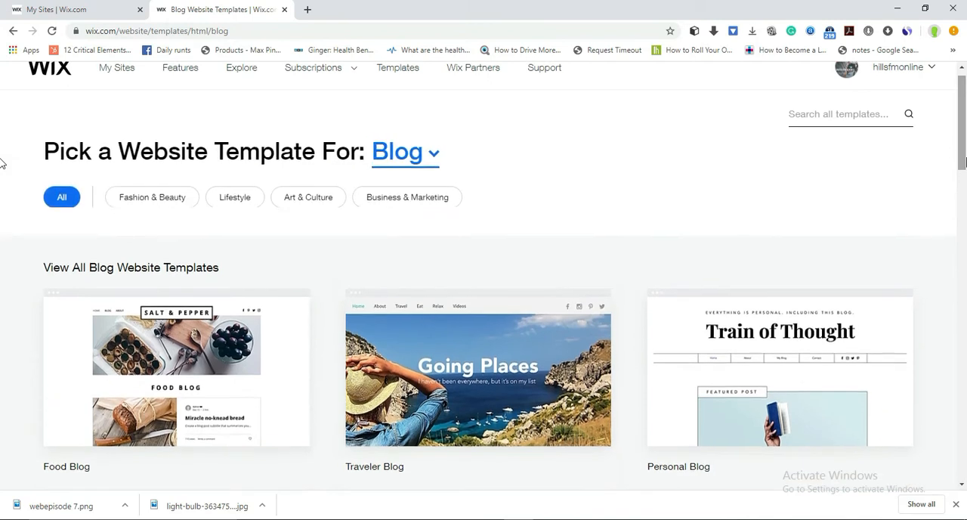
mouse_move(219, 378)
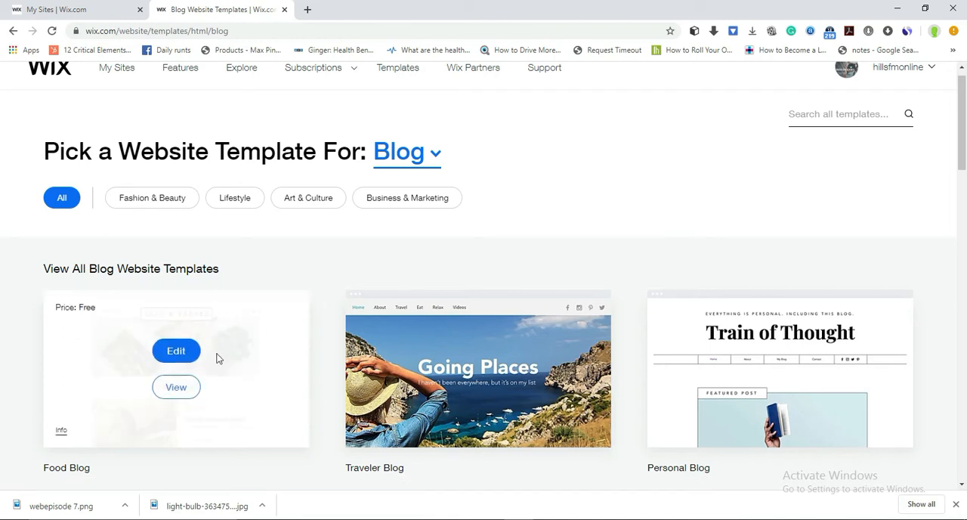
left_click(175, 350)
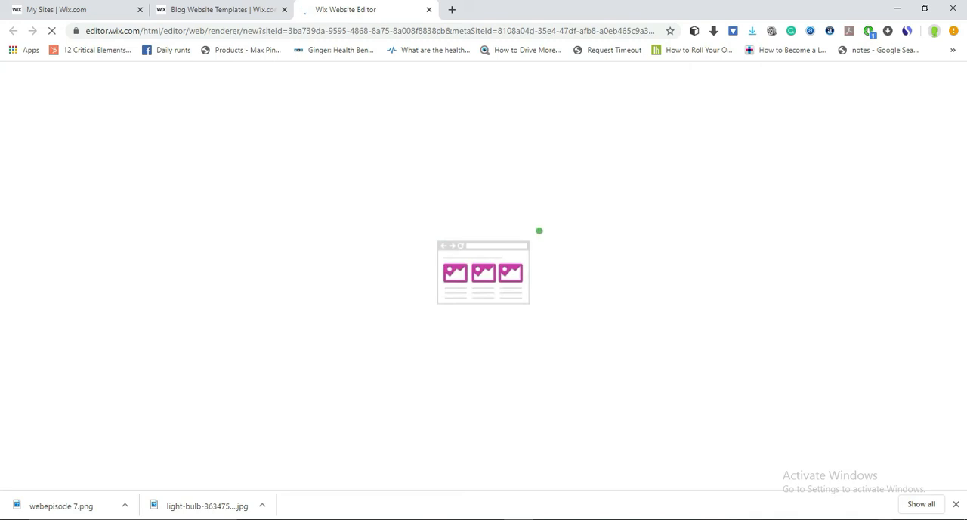
left_click(871, 519)
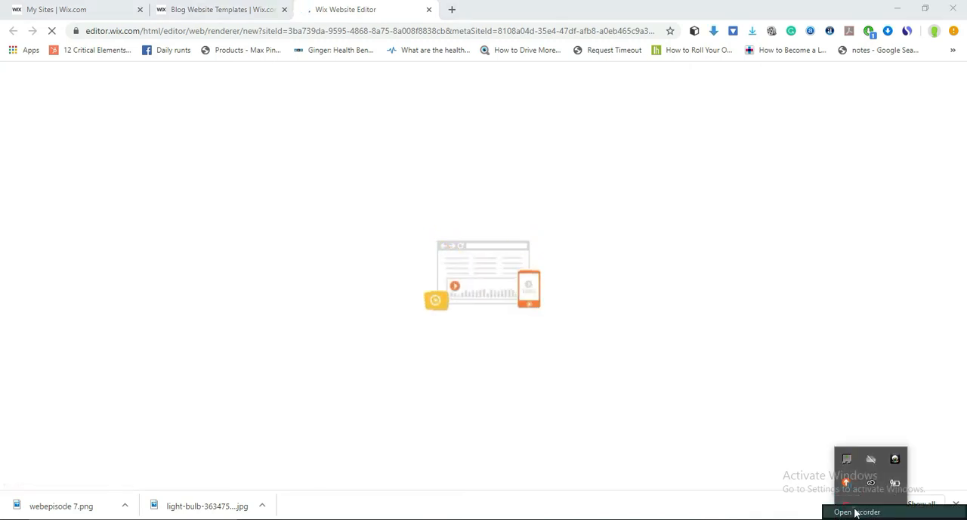
left_click(856, 512)
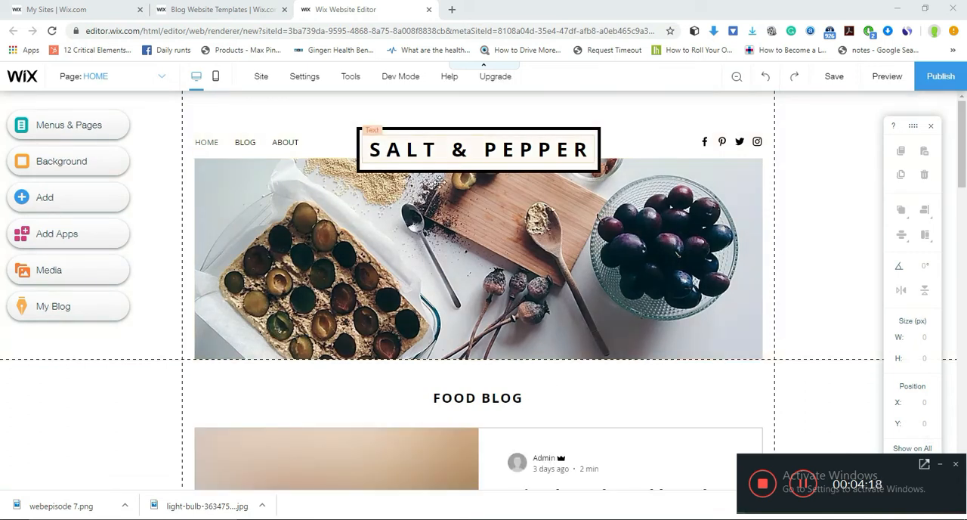
- Open the preview of the Food Blog template from the template gallery and return to the website editor
left_click(238, 4)
left_click(227, 203)
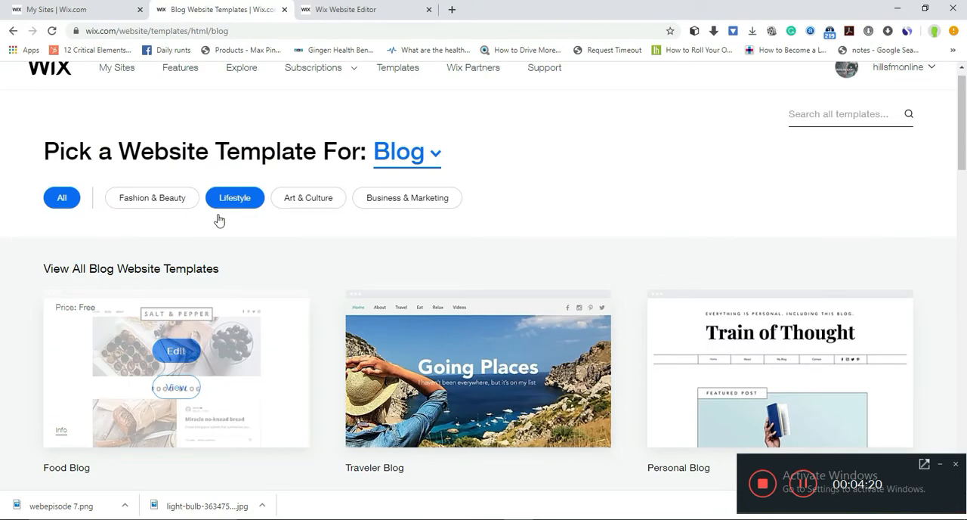
left_click(175, 388)
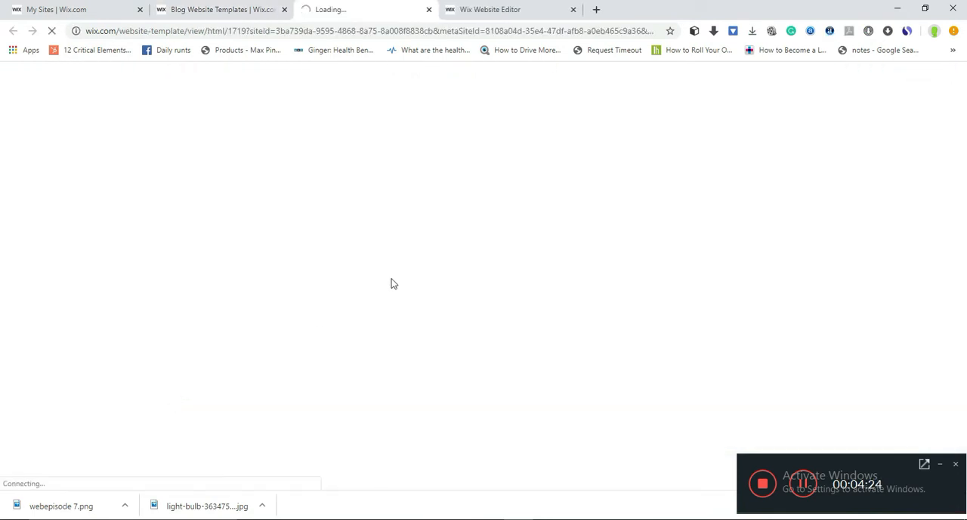
left_click(521, 8)
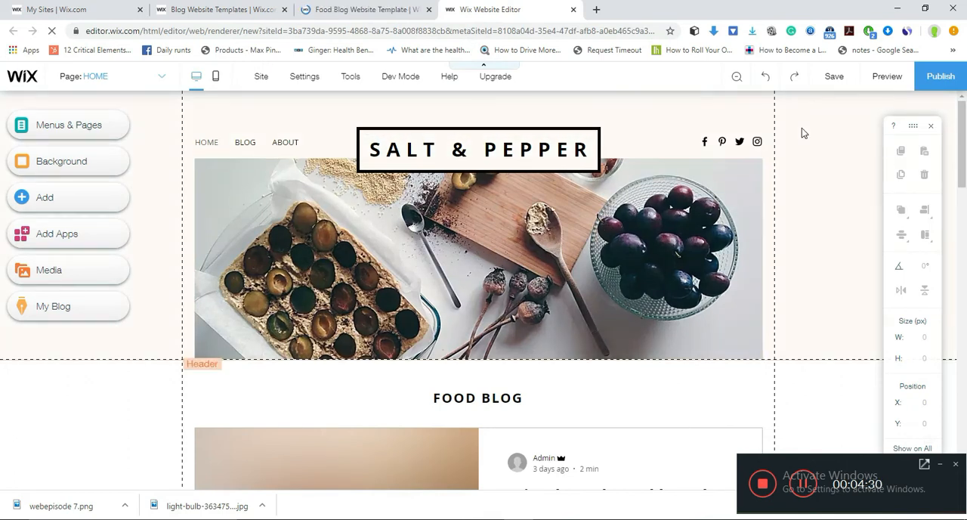
left_click(333, 6)
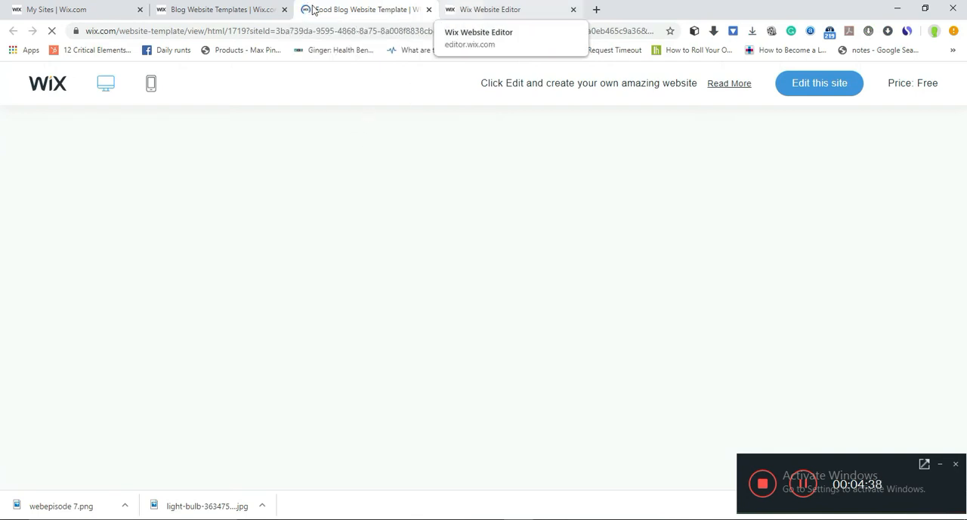
left_click(477, 7)
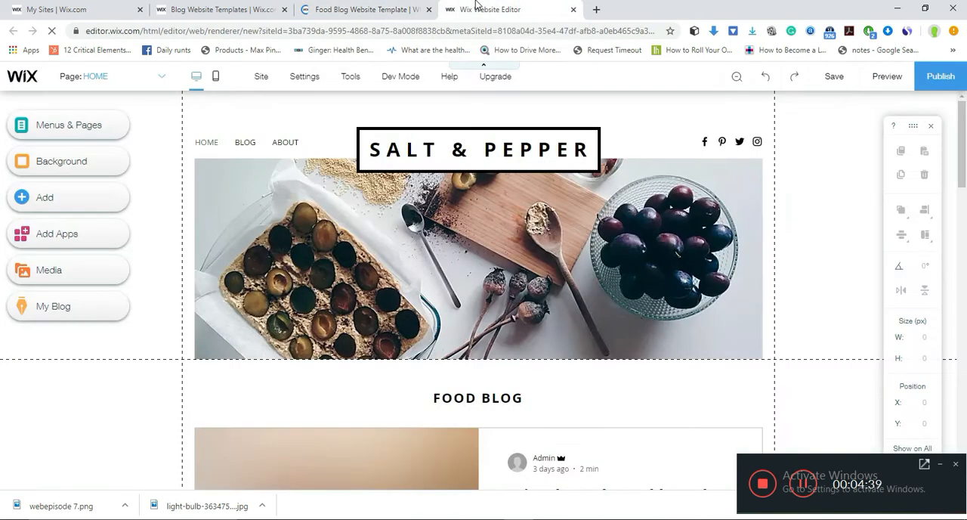
- Replace the site title in the header's framed box with "WATER & AIR"
left_click(555, 152)
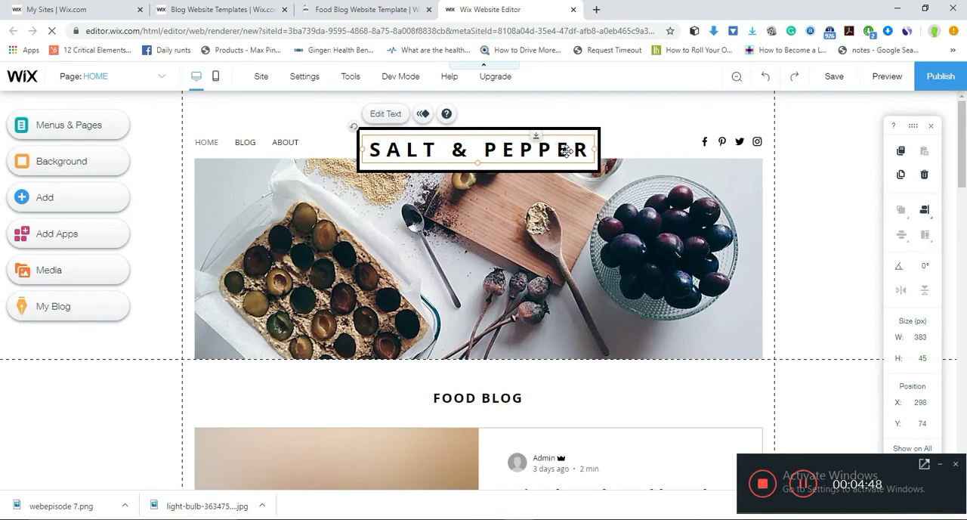
left_click(391, 117)
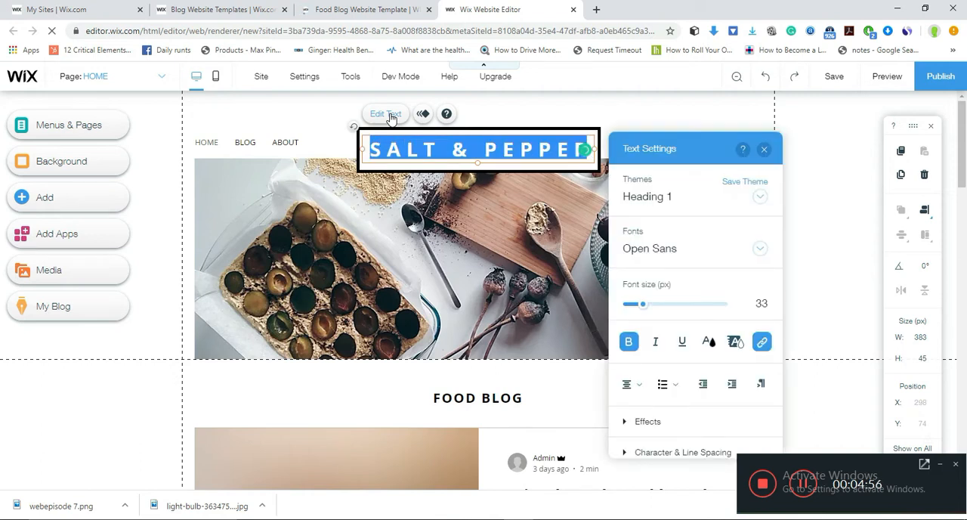
type("WA")
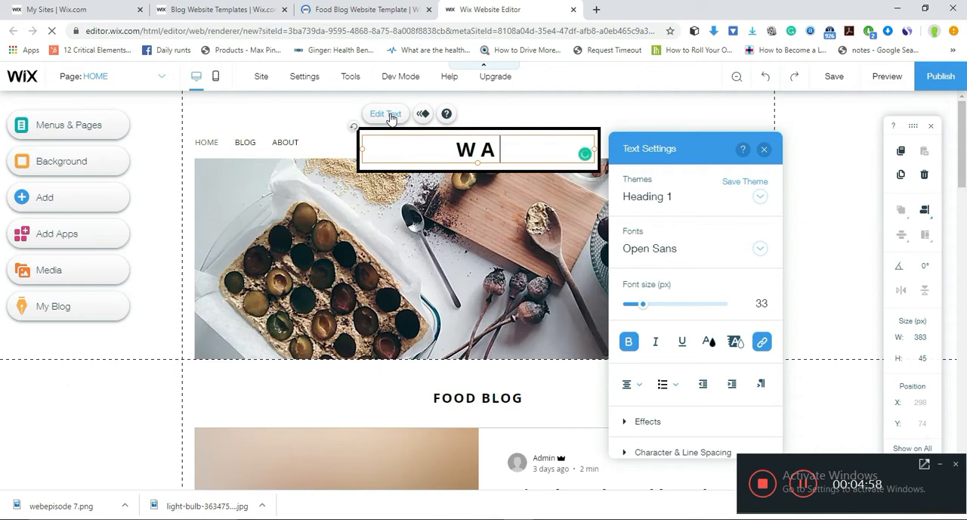
type("TER & ")
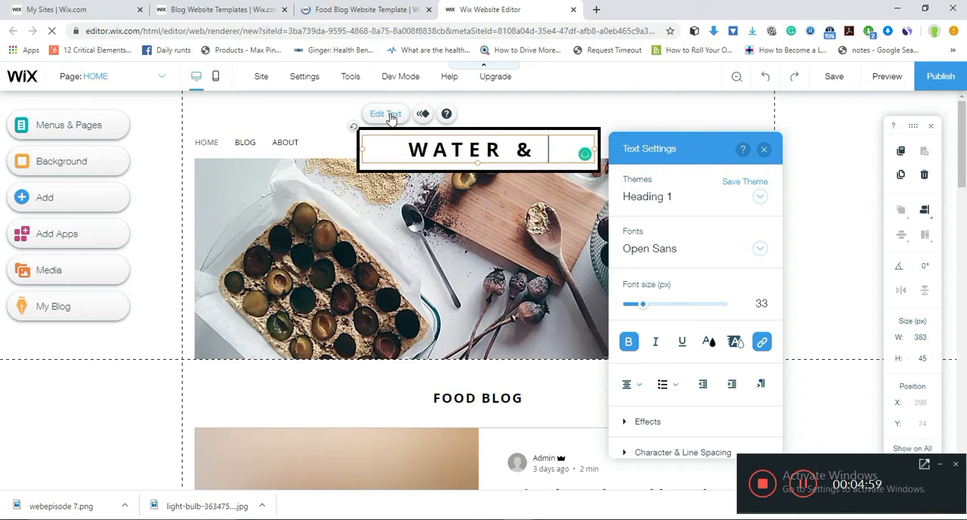
type("AIRE")
key("BackSpace")
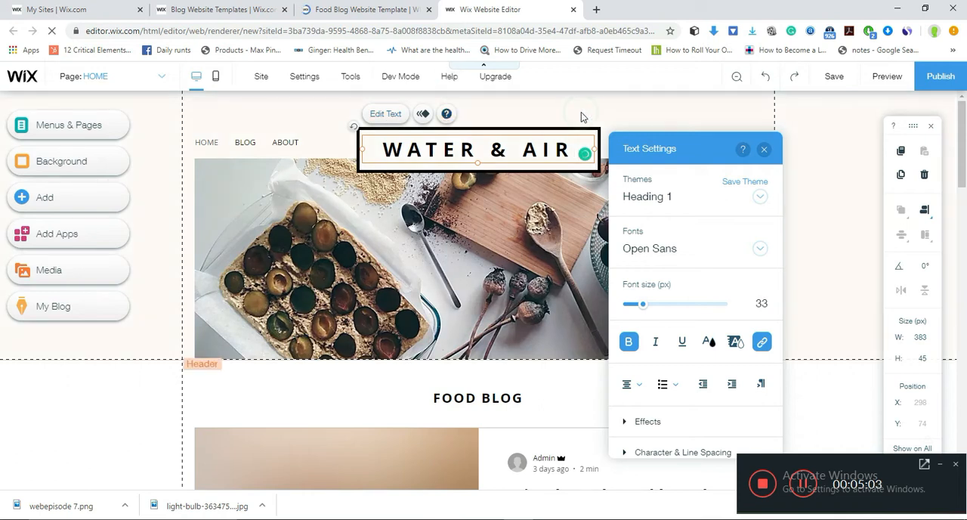
left_click(597, 124)
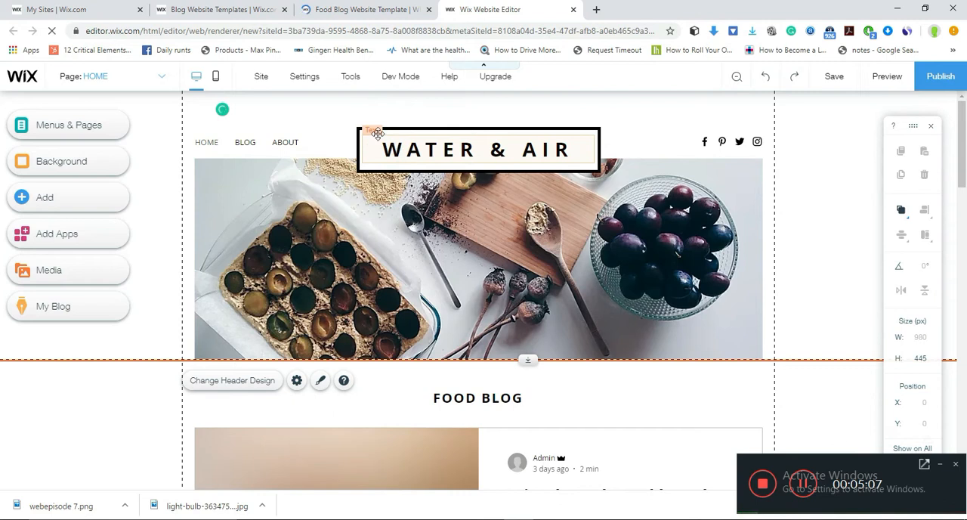
- Open the text settings of the "WATER & AIR" header title and apply the Heading 2 theme to it
left_click(382, 155)
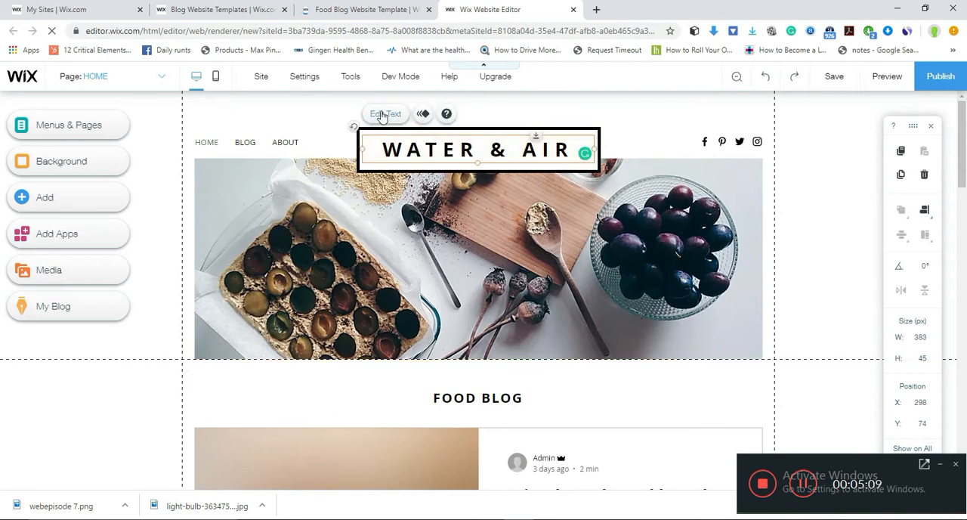
left_click(383, 114)
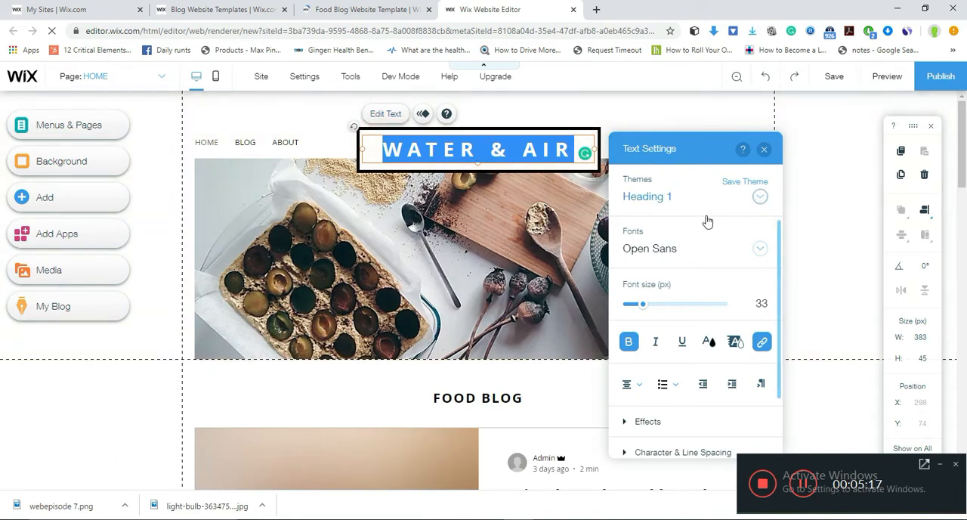
left_click(654, 207)
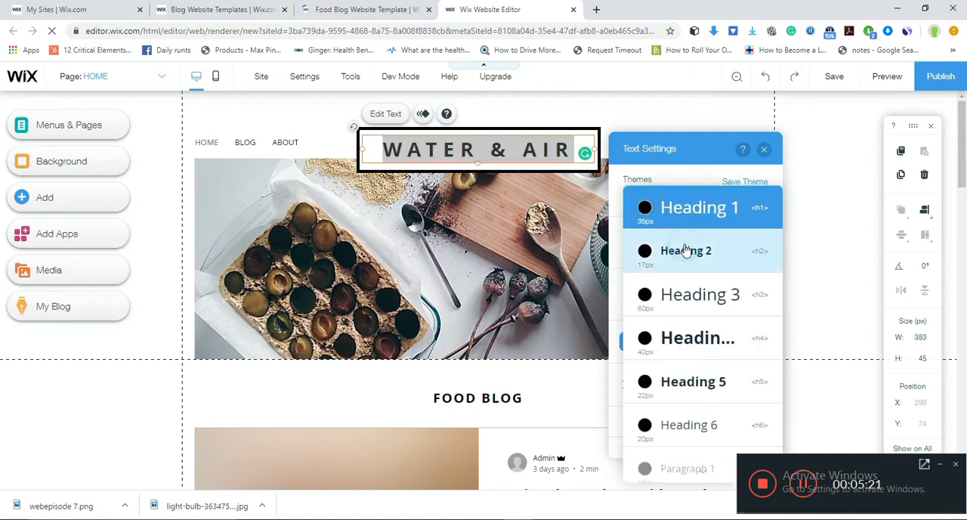
left_click(686, 250)
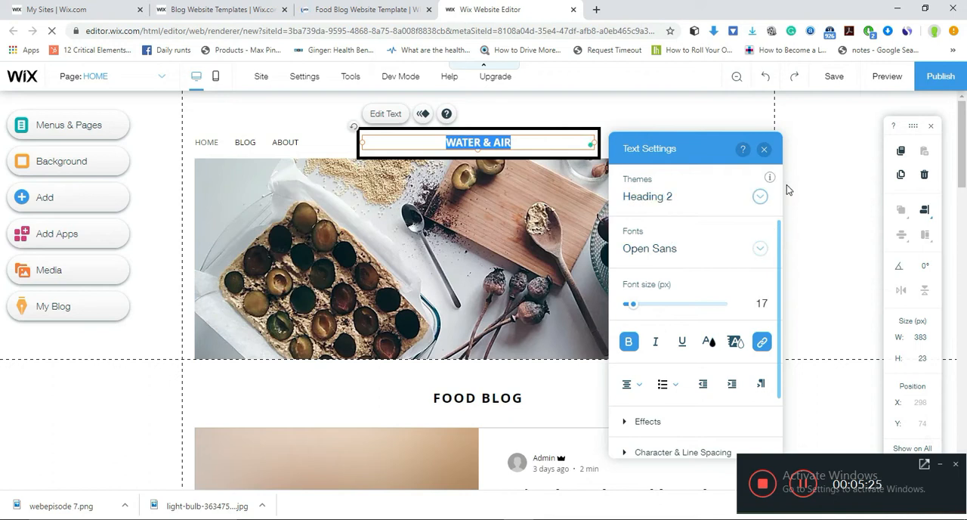
- Try the Heading 3, Heading 4, Heading 5 and Heading 6 themes on the header title
left_click(660, 200)
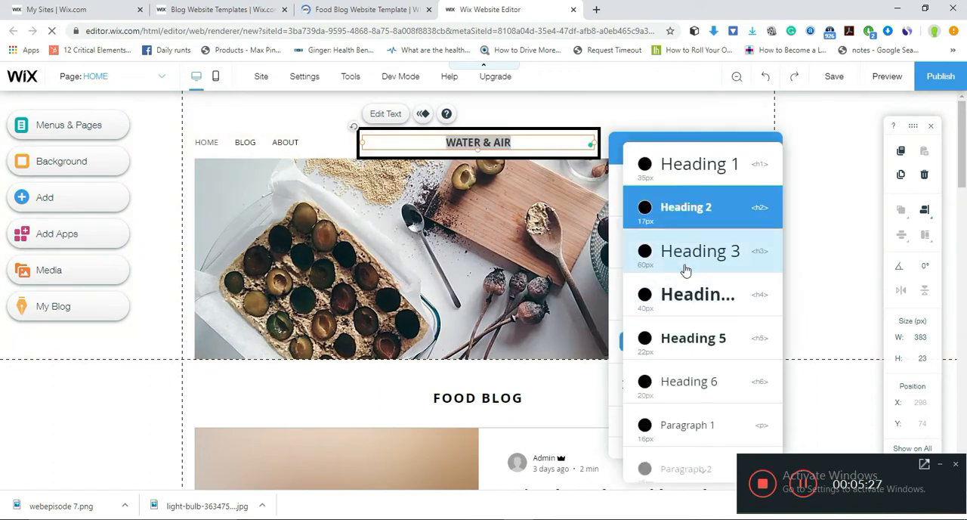
left_click(683, 266)
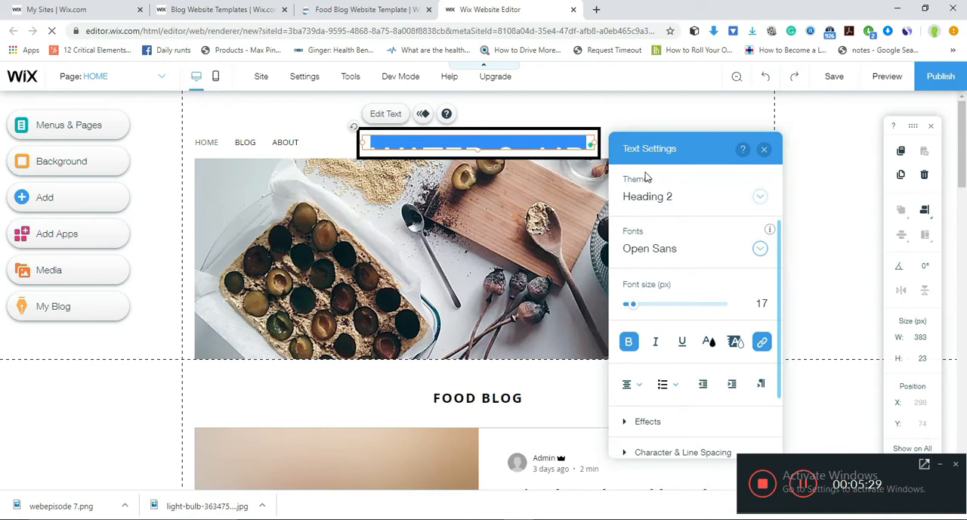
left_click(659, 198)
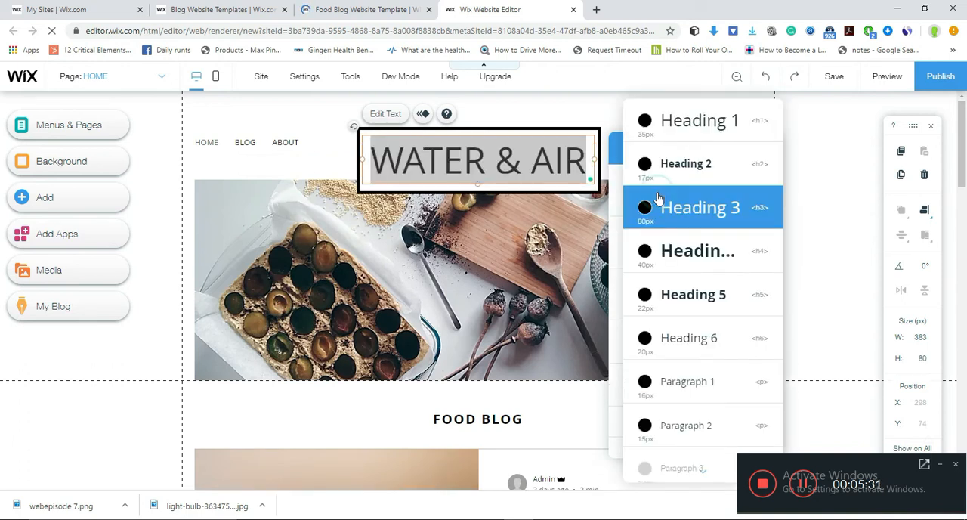
left_click(666, 264)
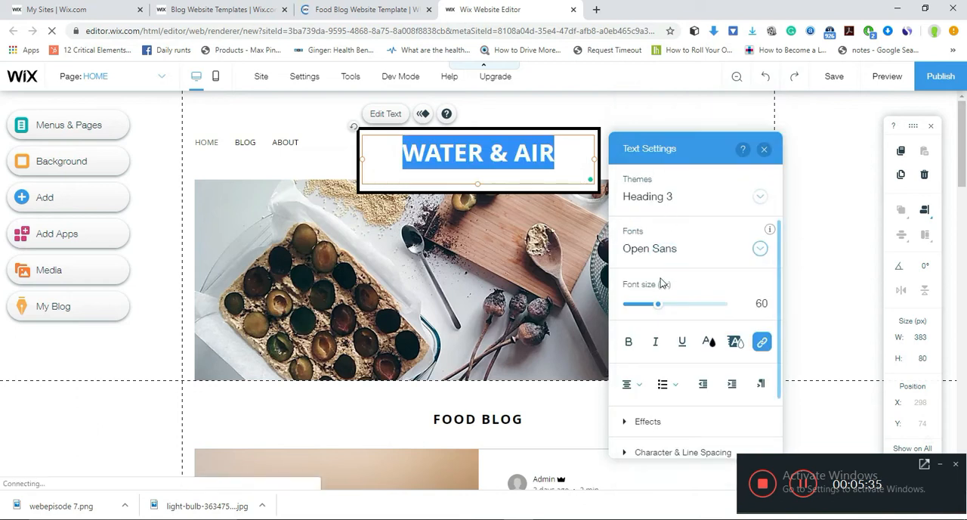
left_click(654, 197)
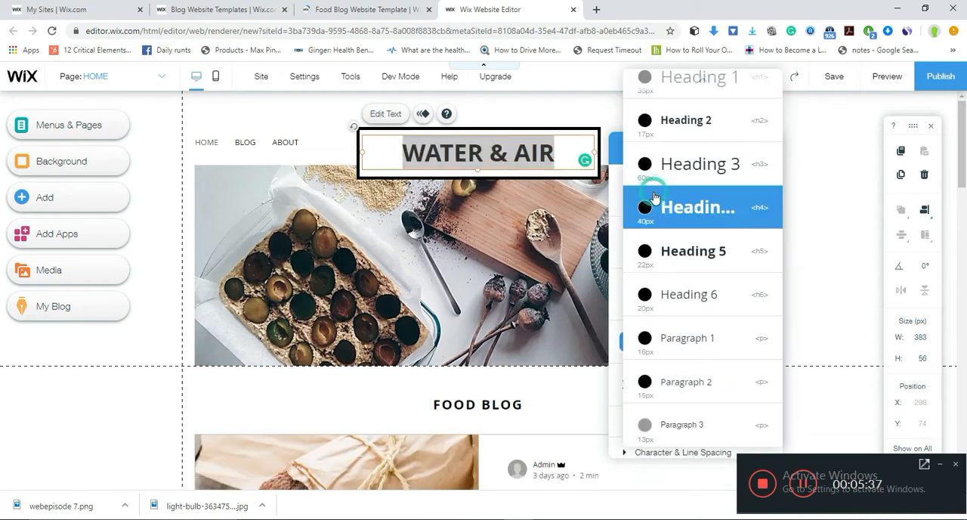
left_click(658, 260)
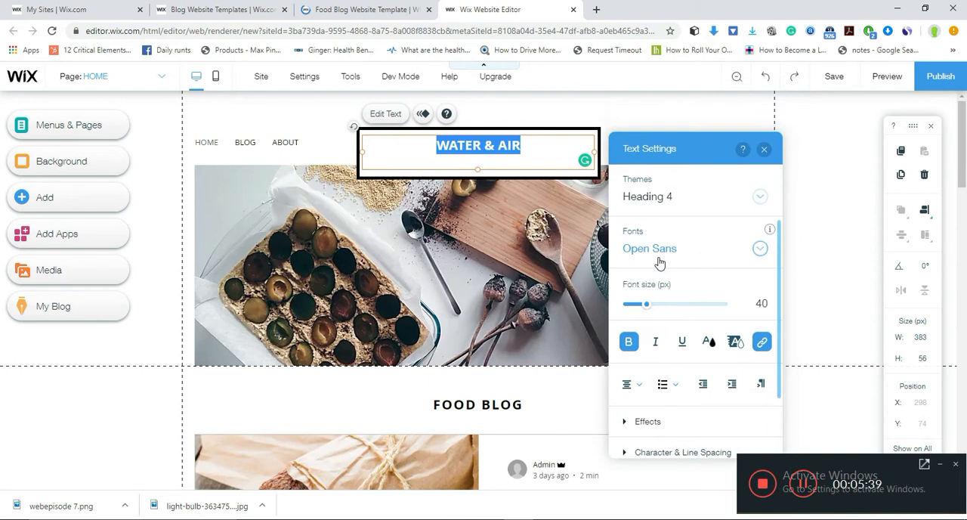
left_click(660, 197)
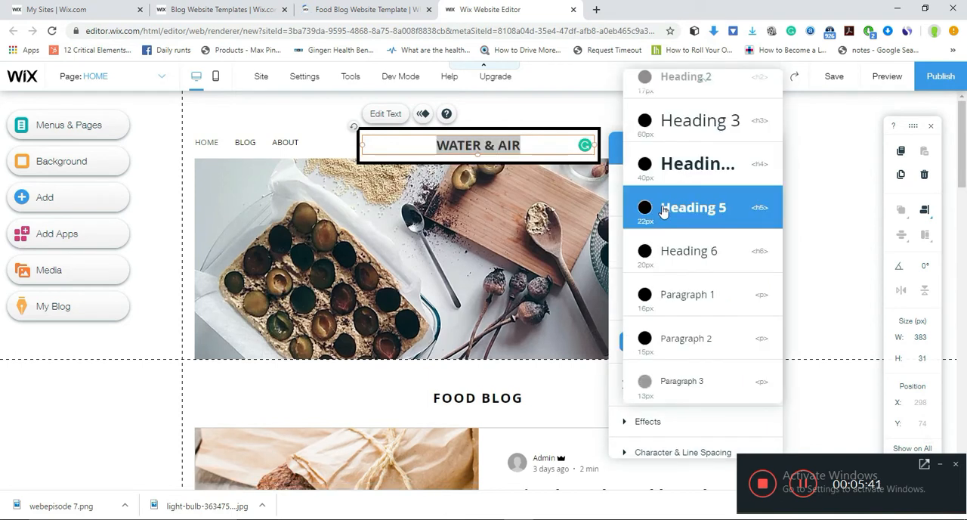
left_click(665, 254)
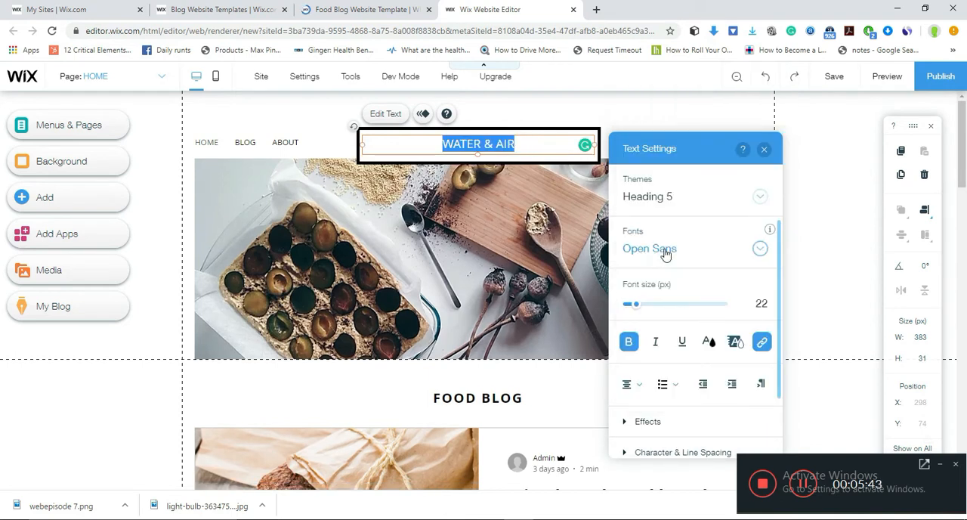
- Apply the Heading 1 theme to the header title
left_click(644, 197)
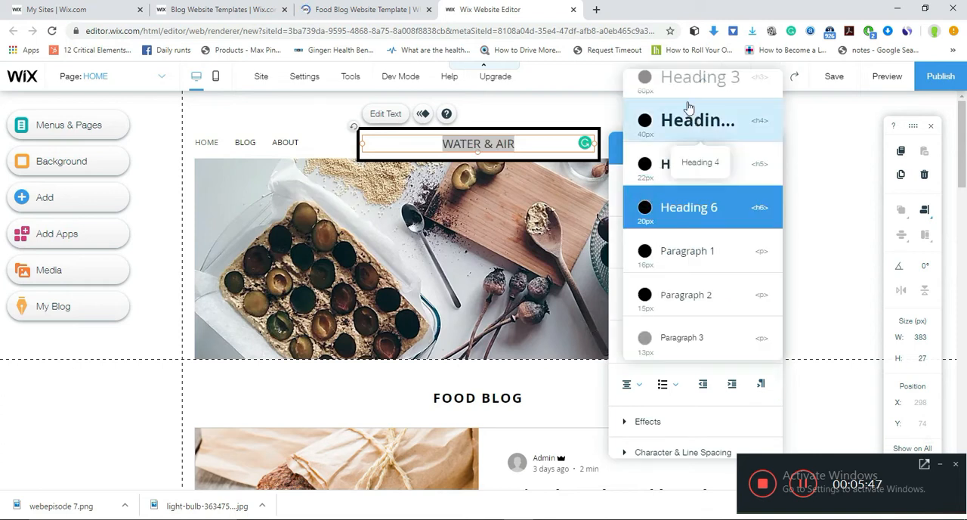
mouse_move(721, 81)
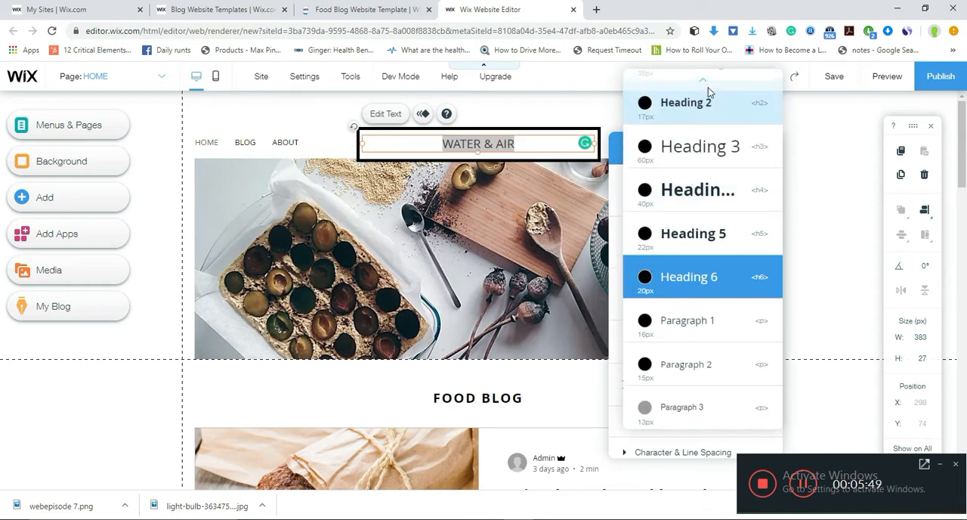
left_click(698, 92)
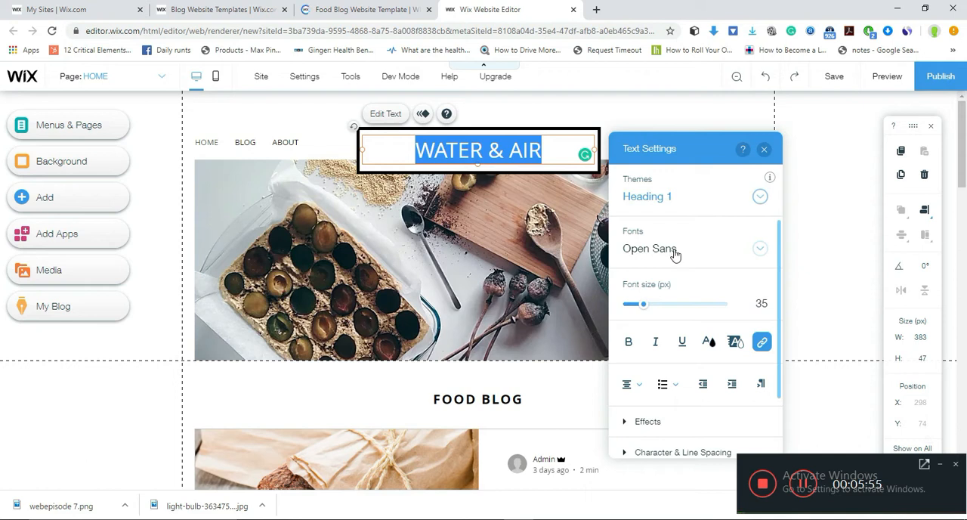
- Try a font size of 70 px on the header title and set it back to 35 px
left_click(763, 304)
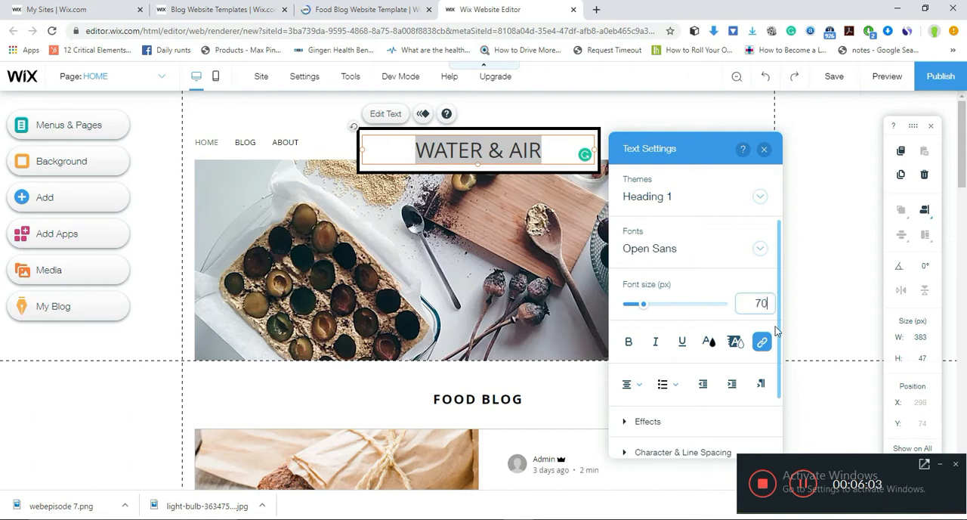
mouse_move(775, 287)
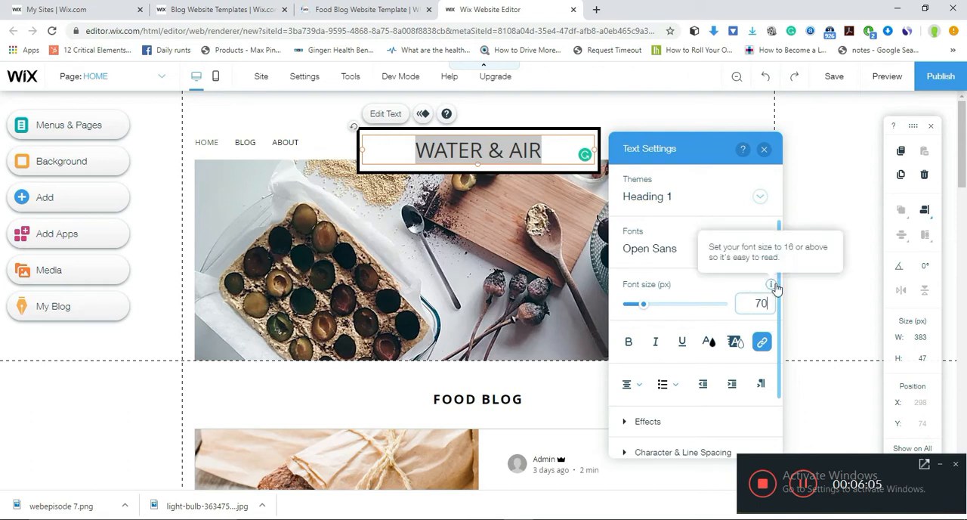
left_click(779, 287)
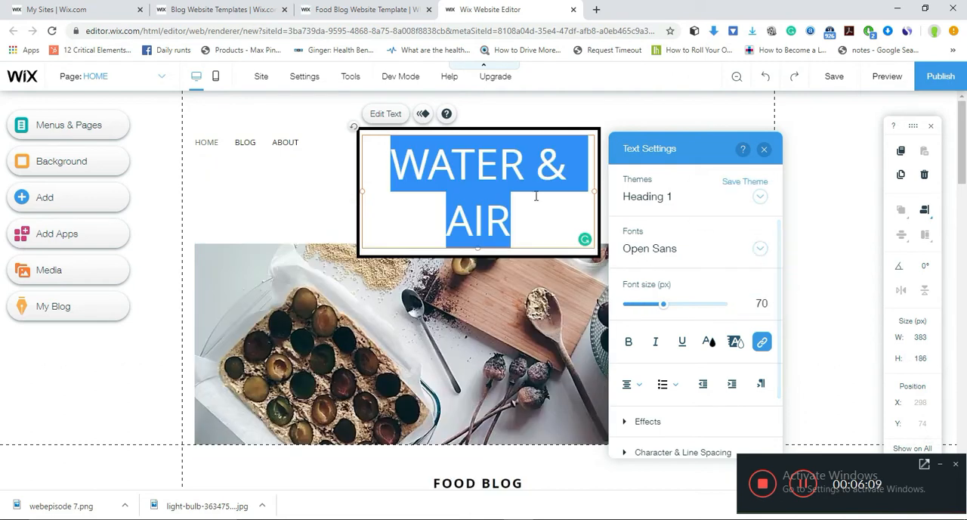
left_click(759, 303)
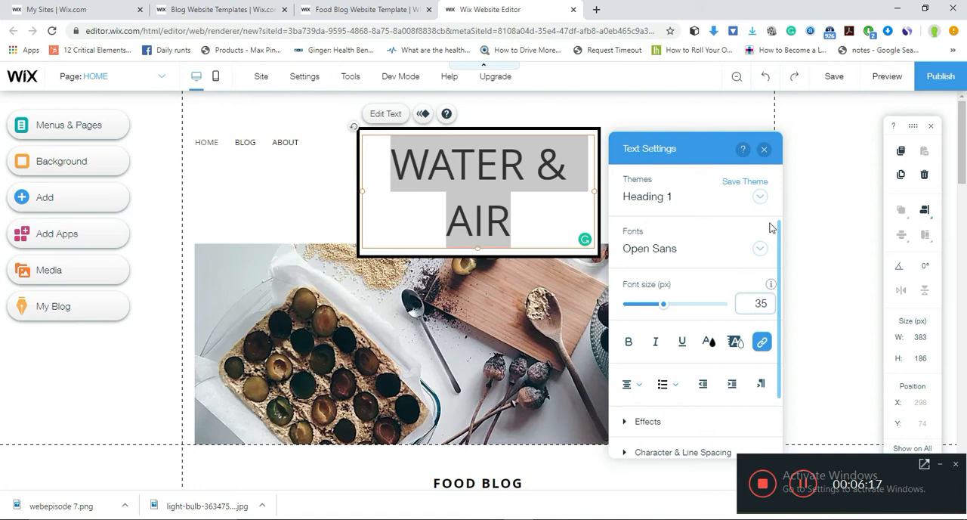
- Try right, justified and left alignment on the header title and return it to centered alignment
left_click(637, 387)
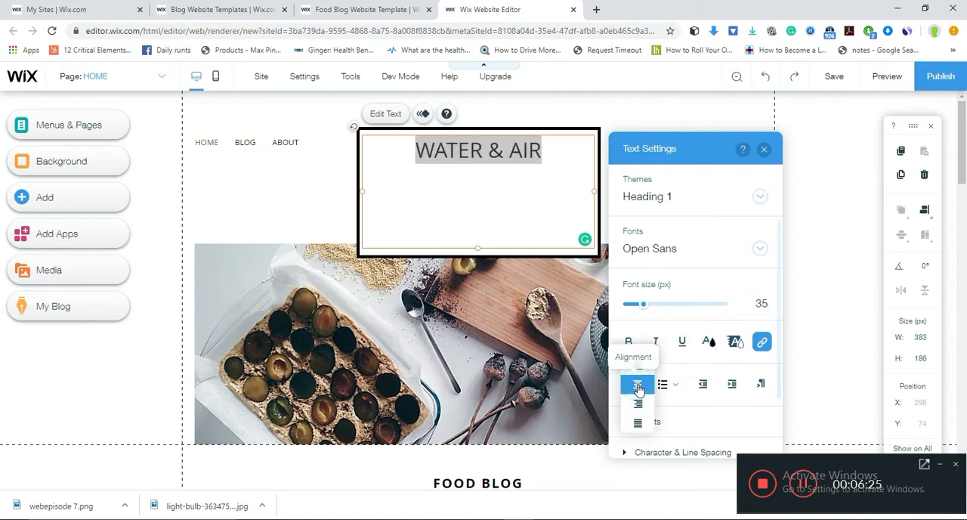
left_click(639, 406)
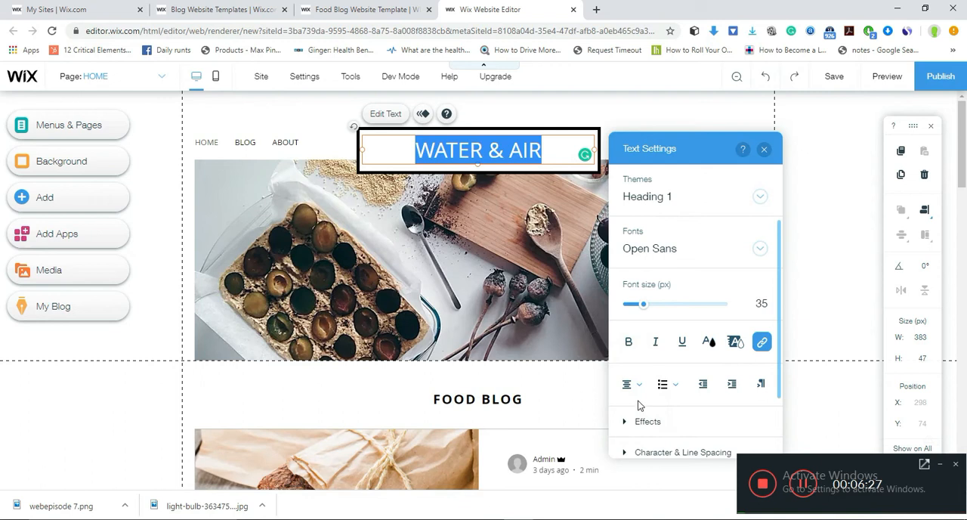
left_click(634, 385)
left_click(641, 403)
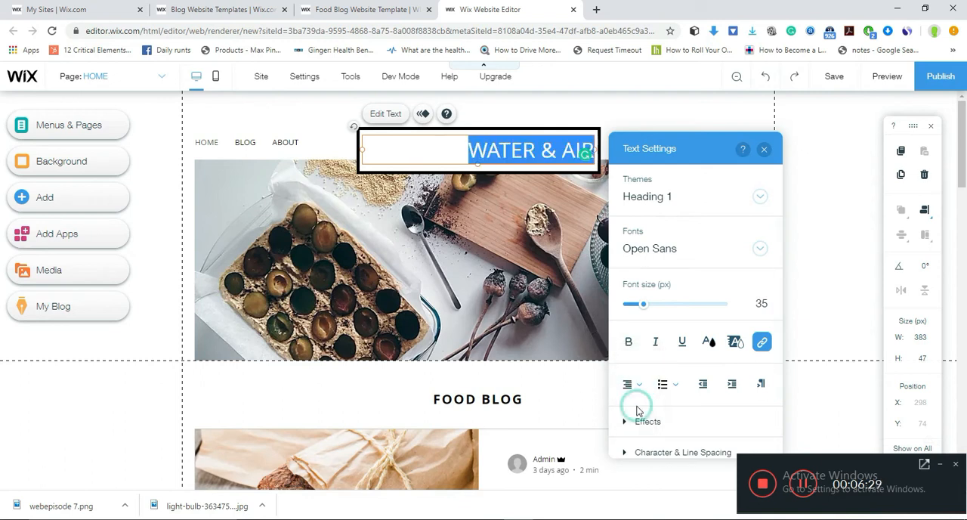
left_click(641, 385)
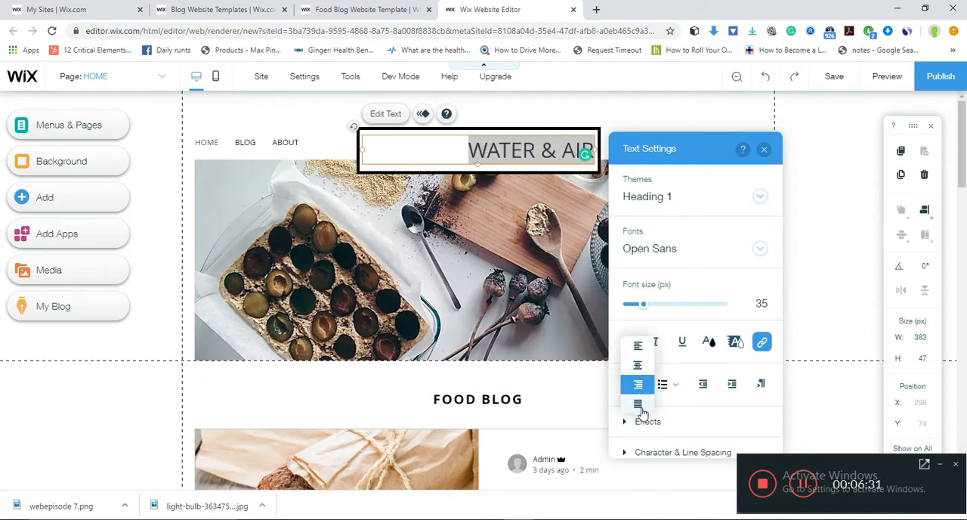
left_click(641, 403)
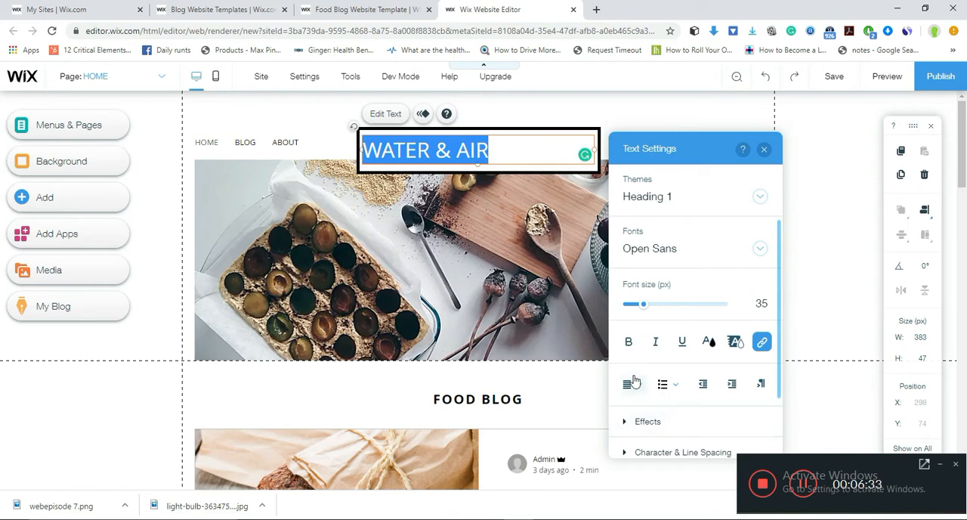
left_click(635, 385)
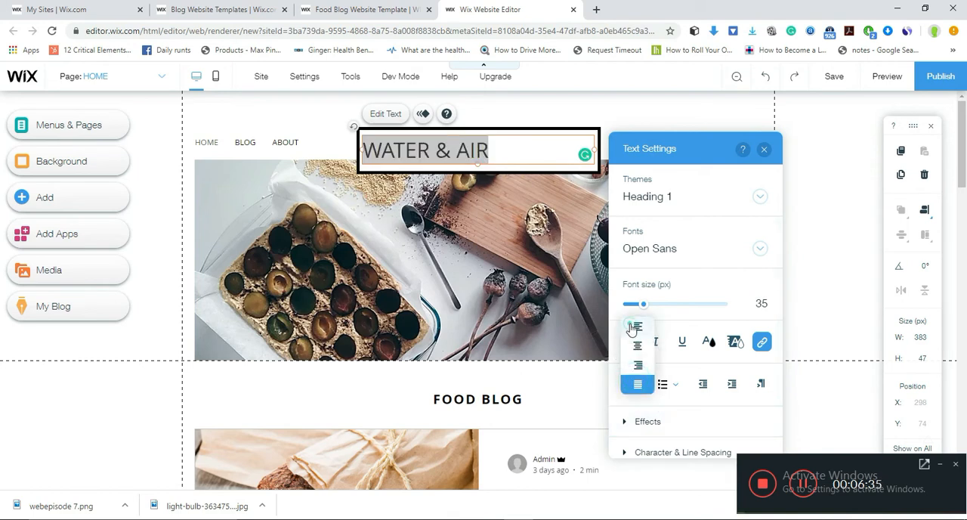
left_click(634, 328)
left_click(635, 385)
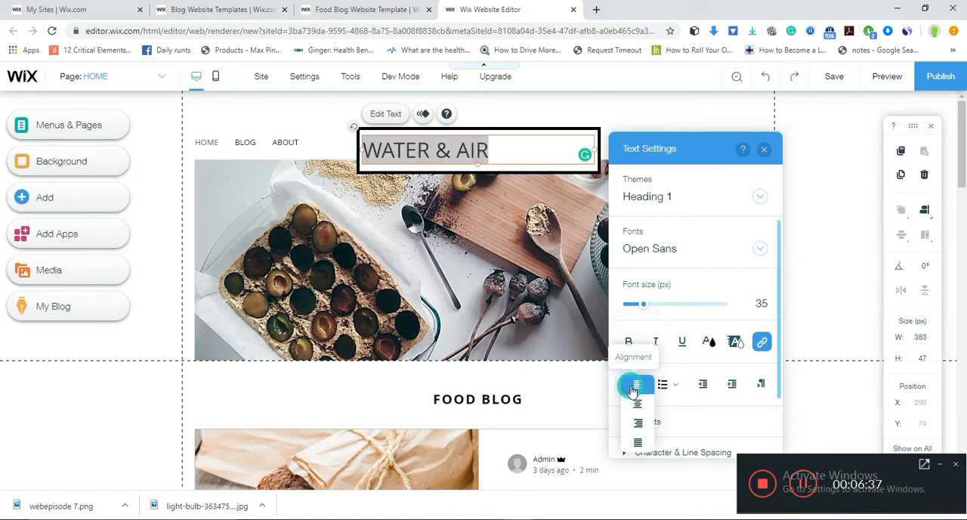
left_click(637, 406)
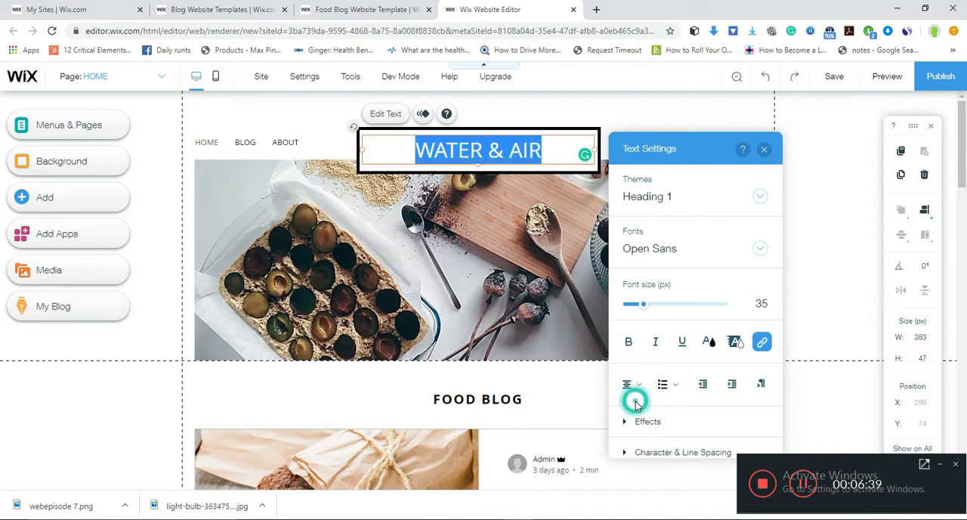
- Examine the link option and the available text effects for the header title
left_click(761, 343)
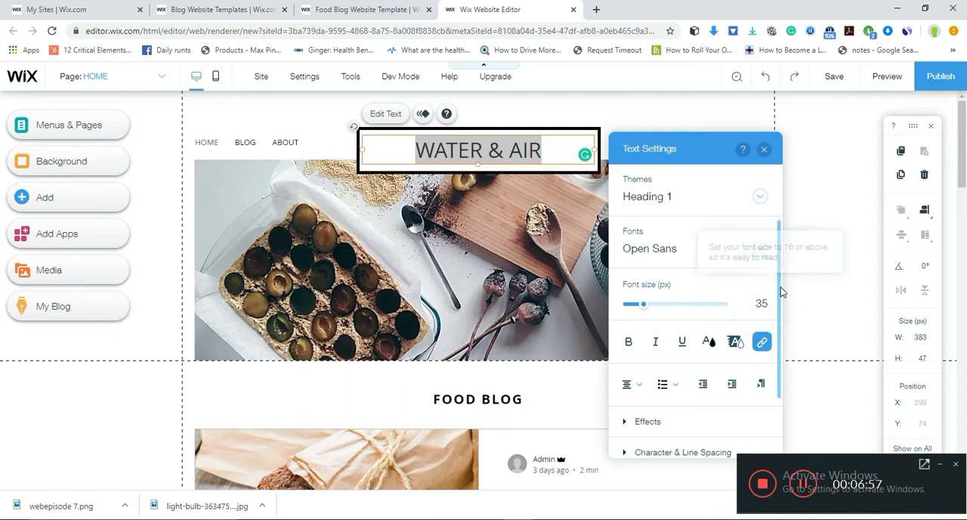
left_click_drag(779, 293, 793, 390)
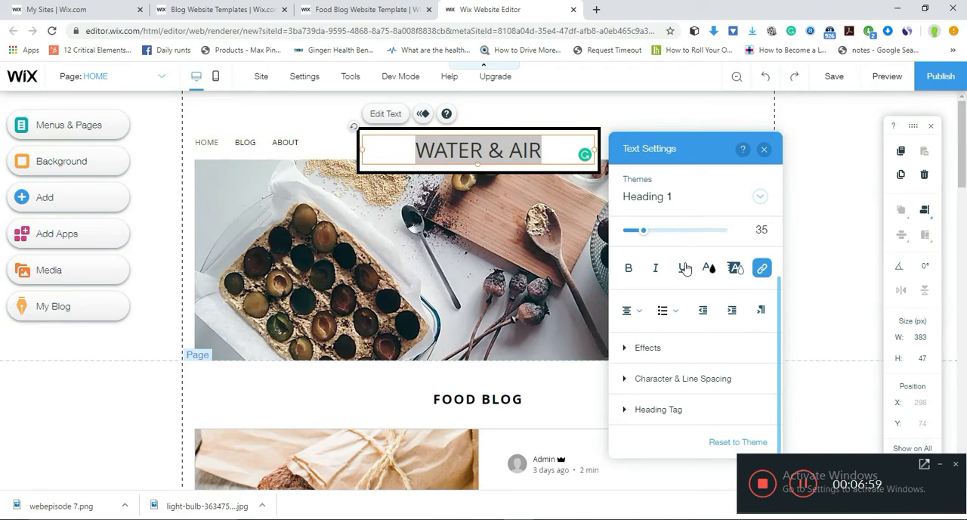
left_click(661, 348)
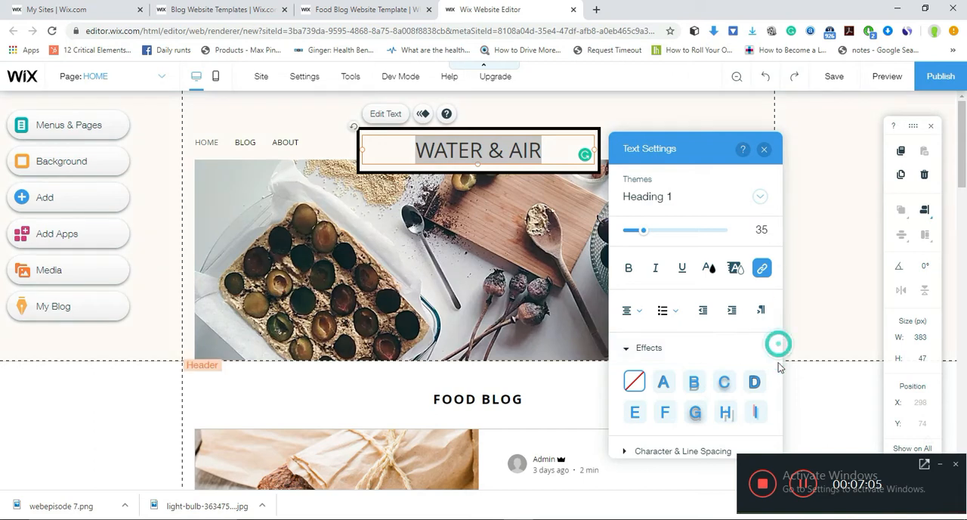
left_click_drag(778, 345, 779, 384)
scroll(781, 393, "down", 1)
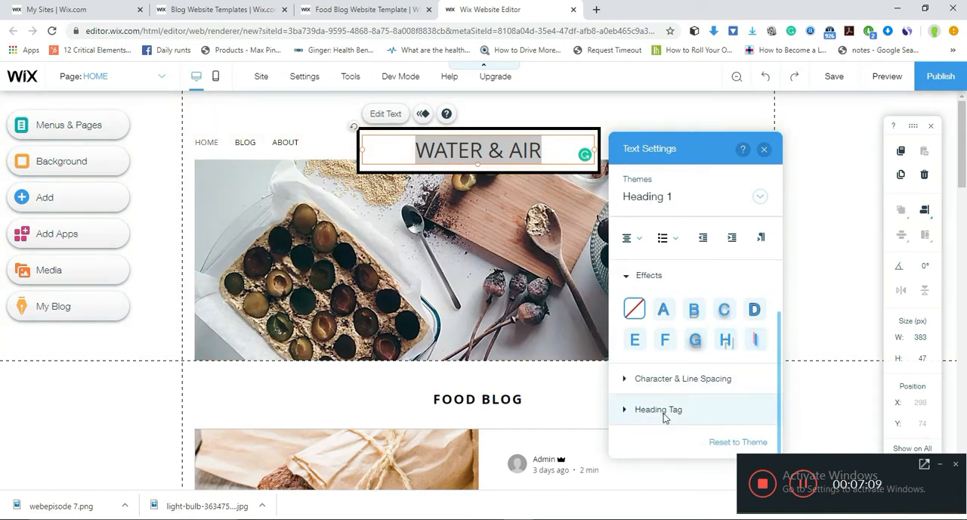
- Set the header title's line spacing to Customize in its character and line spacing options
left_click(677, 384)
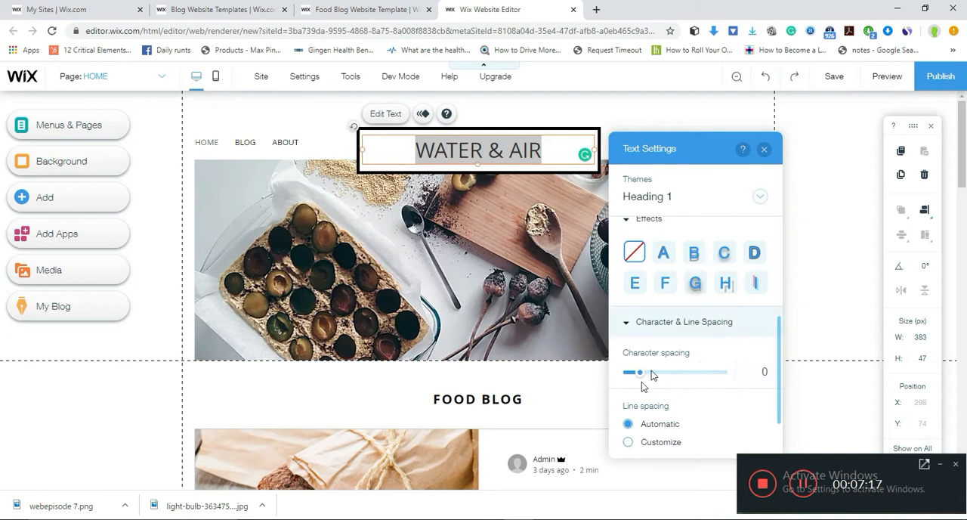
left_click(642, 443)
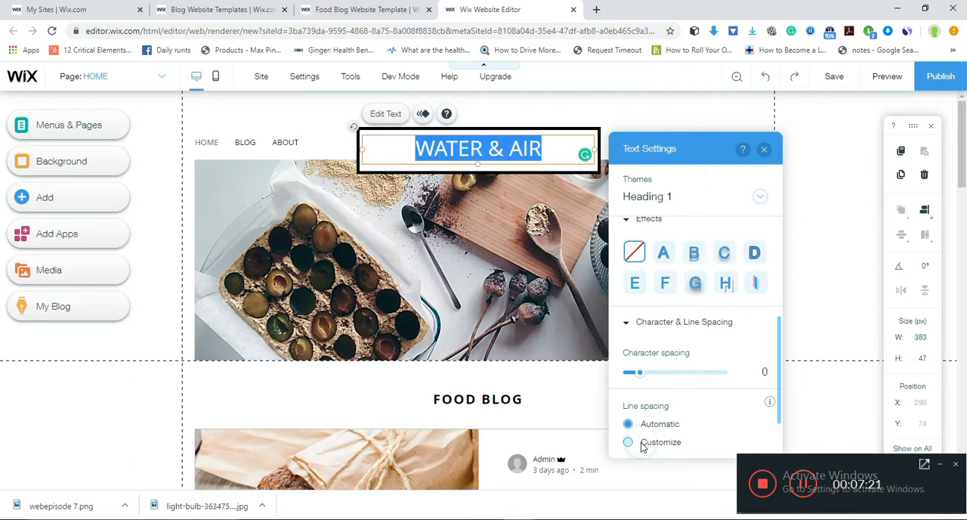
left_click(629, 443)
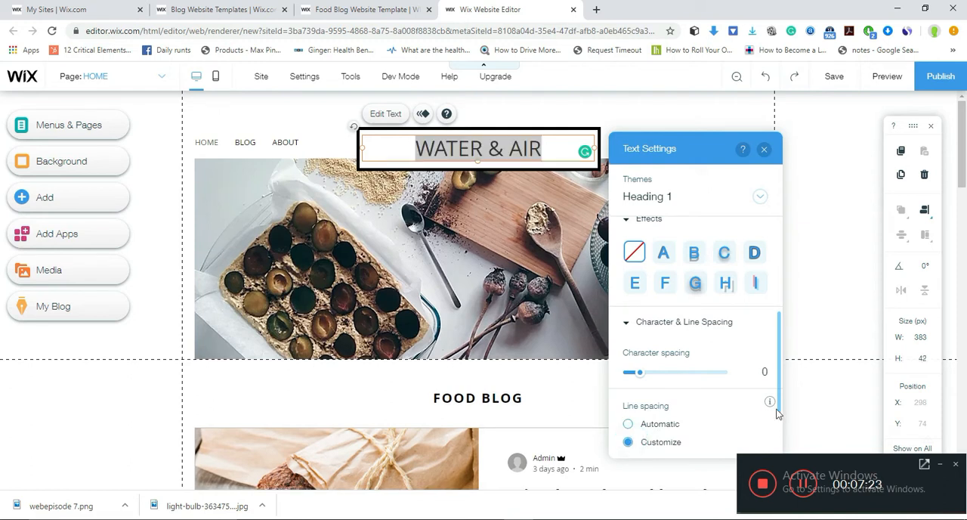
scroll(777, 393, "down", 2)
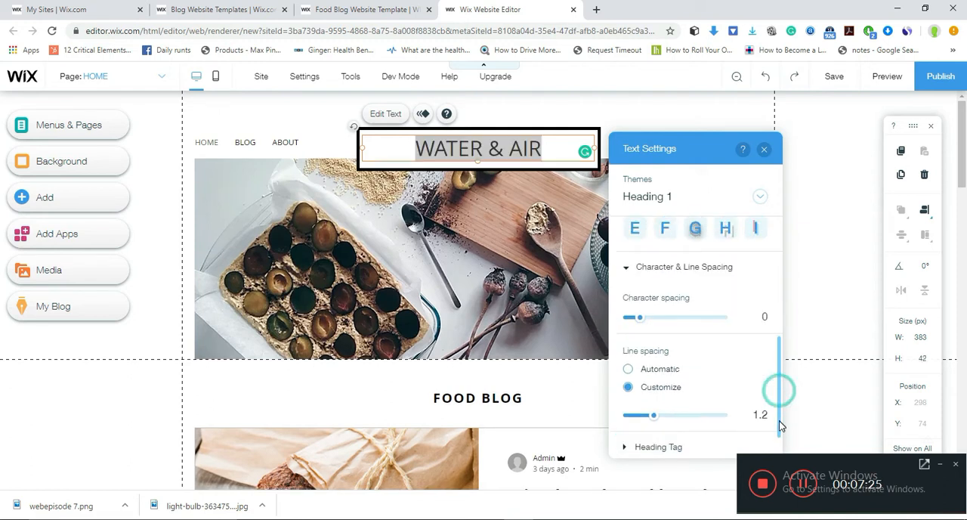
- Try custom line spacings of 1.8 and 1.3 on the header title, set it to Automatic and close the text settings
mouse_move(653, 384)
left_mouse_down()
mouse_move(679, 384)
mouse_move(670, 385)
left_mouse_up()
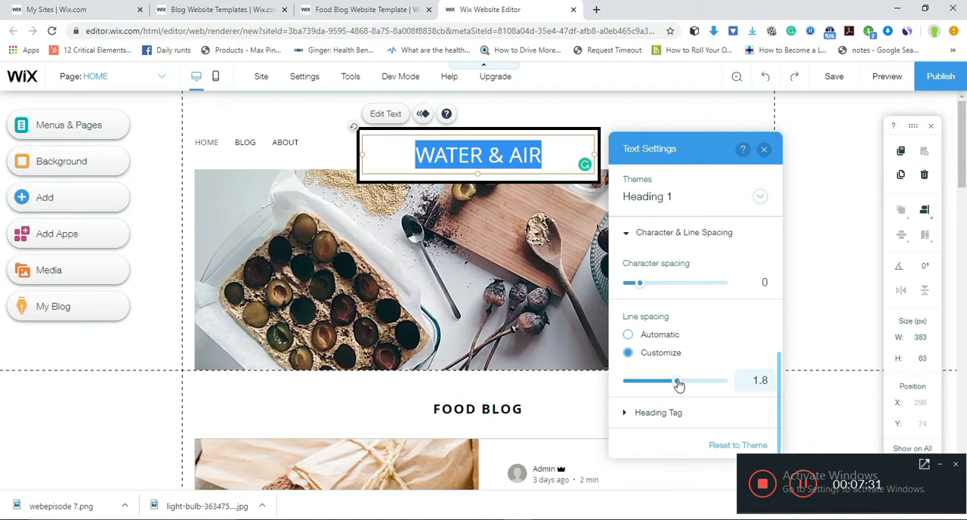
left_click_drag(670, 385, 648, 383)
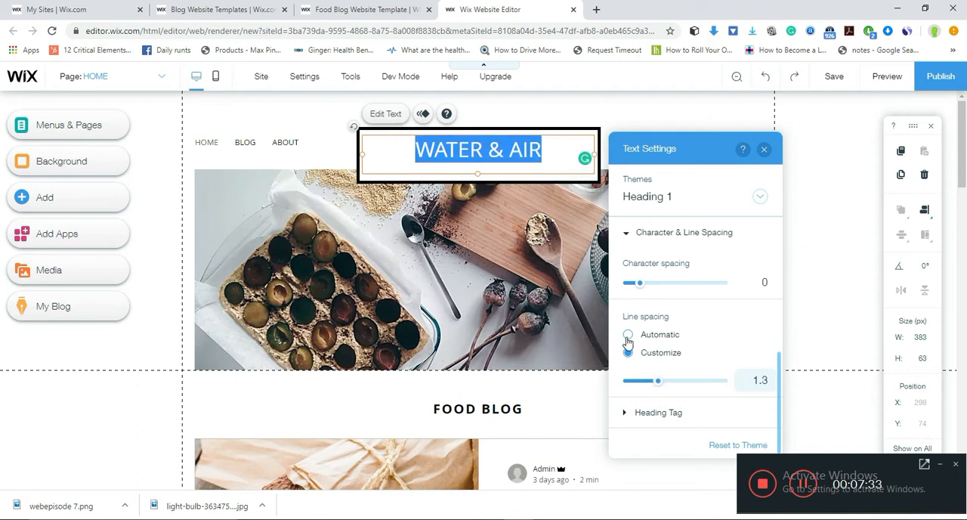
left_click(627, 337)
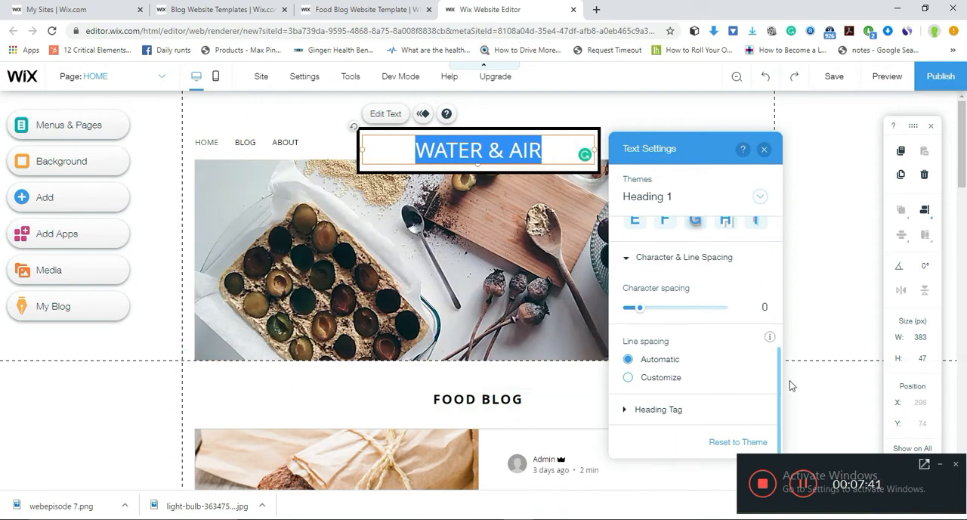
left_click_drag(778, 392, 781, 208)
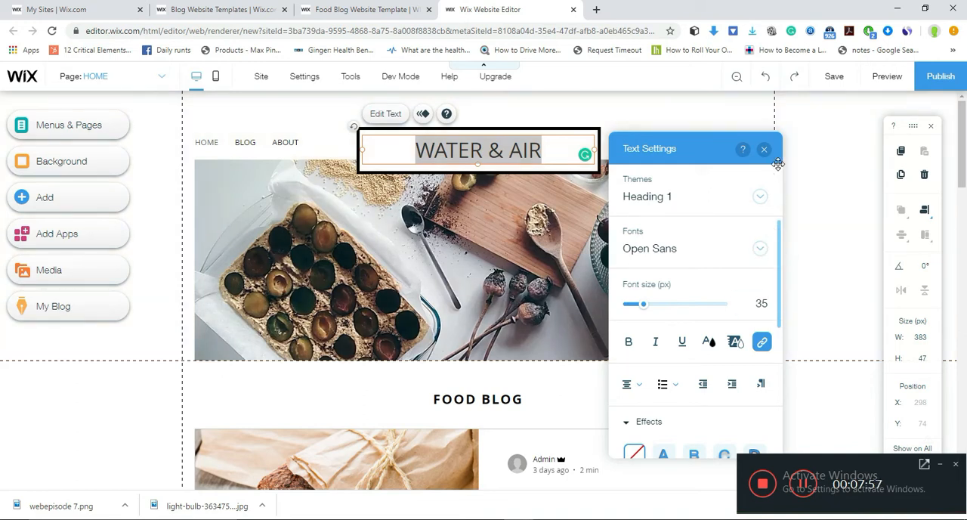
left_click(779, 256)
left_click(777, 228)
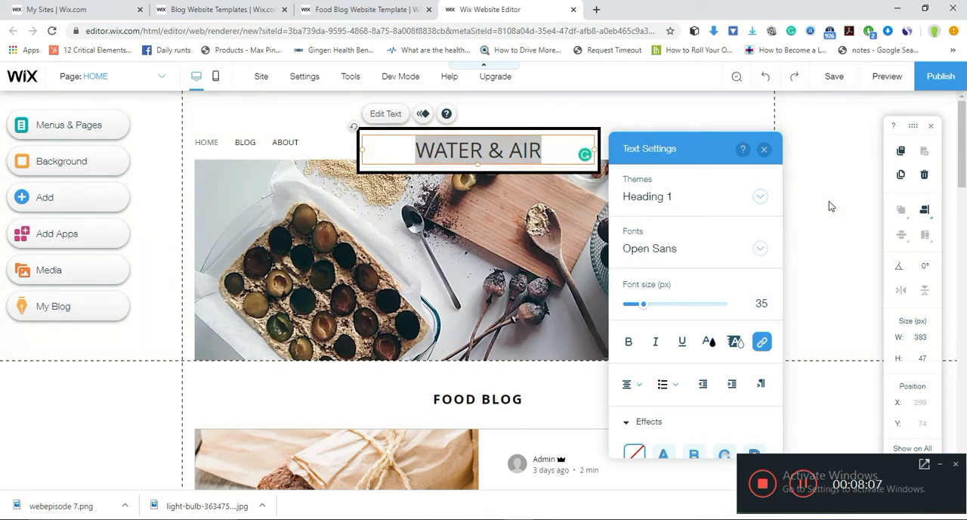
left_click(764, 149)
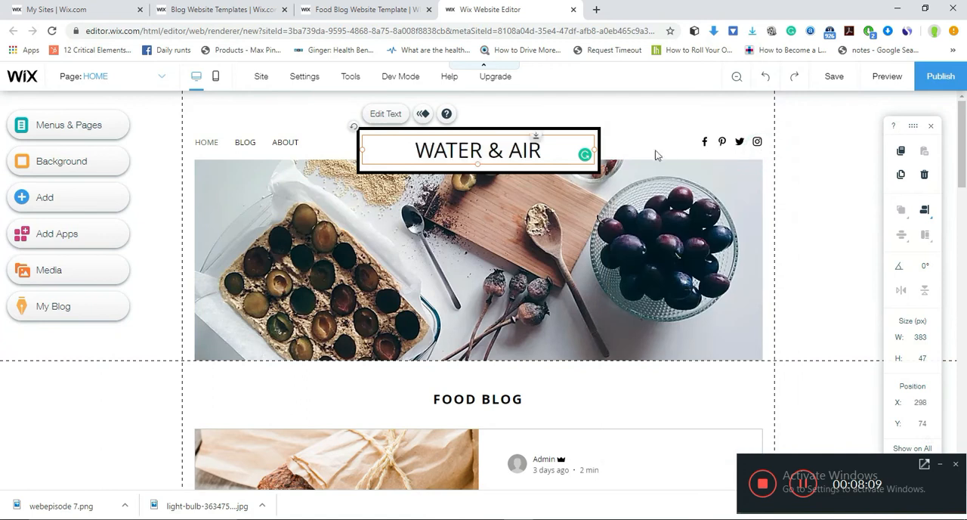
- Open the header's social link settings and give the Facebook icon the title FACEBOOK
left_click(706, 143)
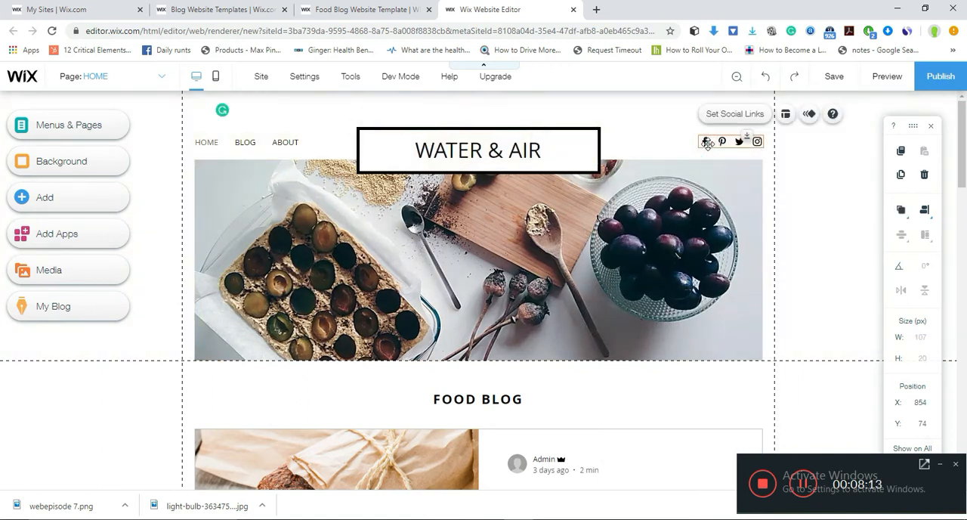
left_click(732, 118)
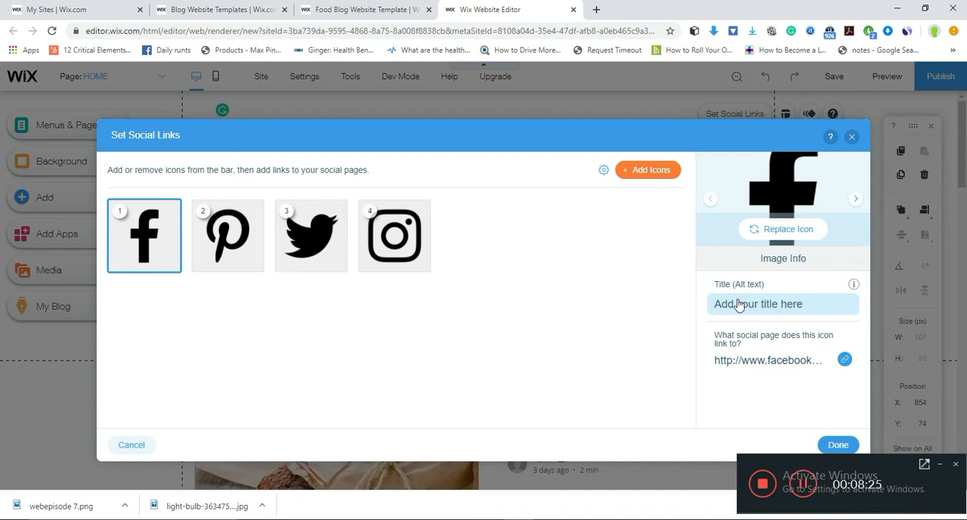
left_click(147, 235)
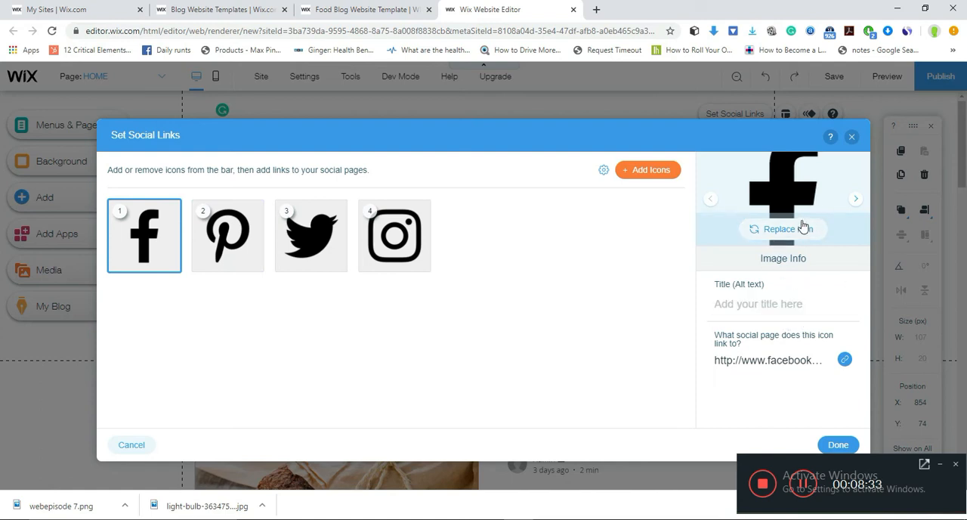
left_click(773, 313)
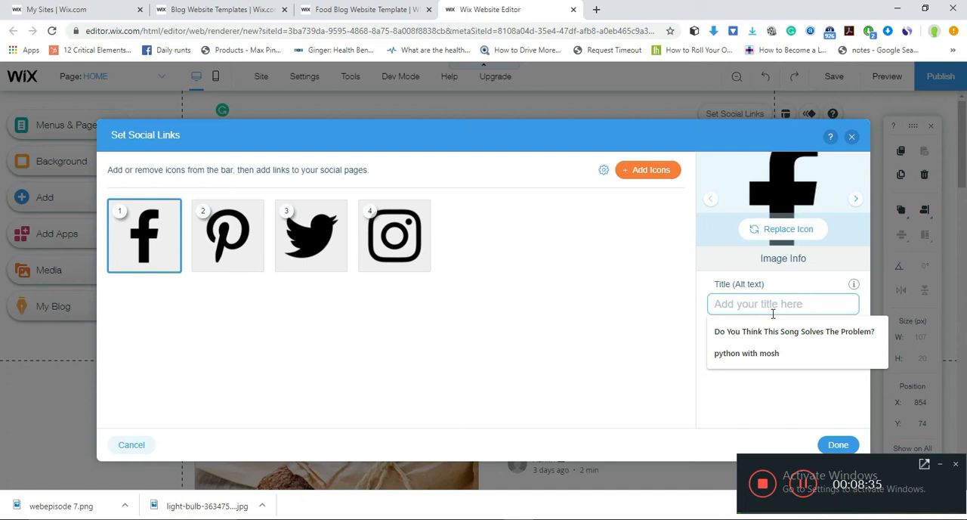
type("FACEBOOK")
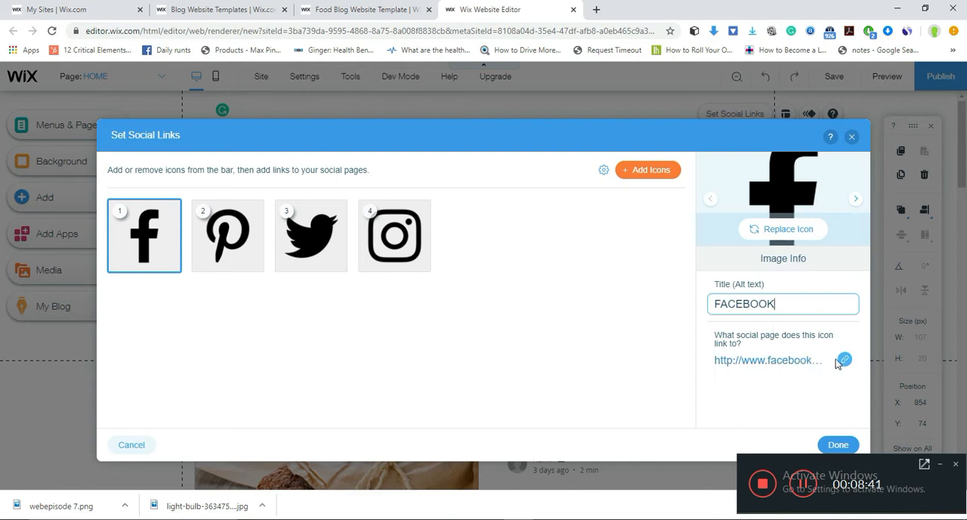
left_click(808, 369)
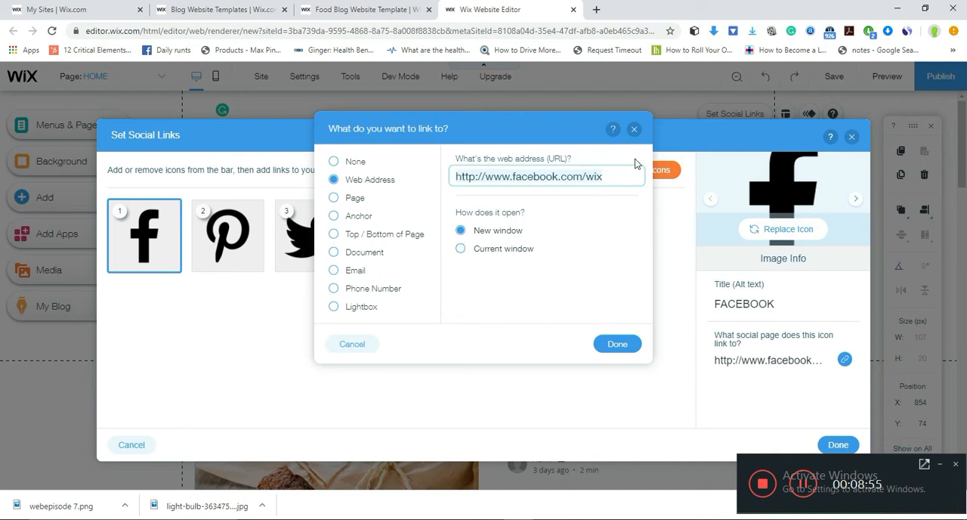
left_click_drag(620, 170, 584, 167)
left_click(612, 180)
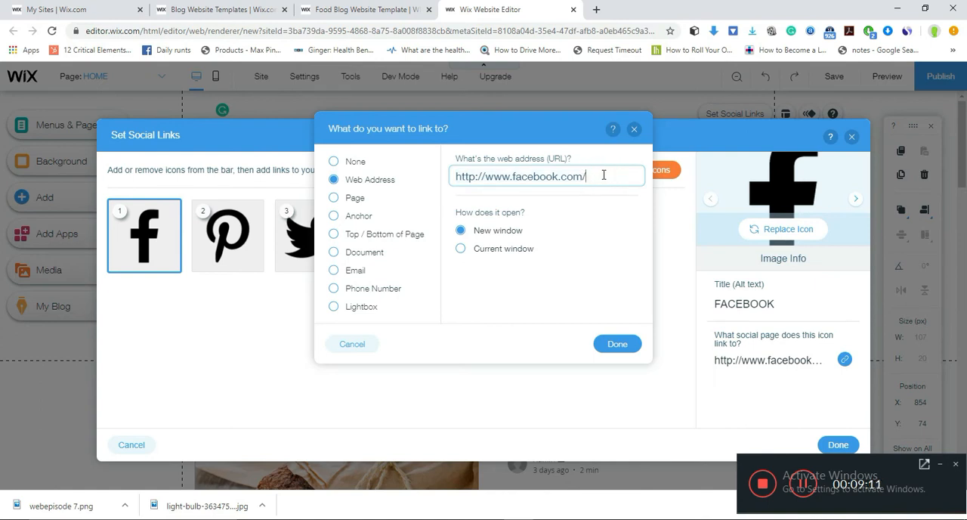
type("bsite")
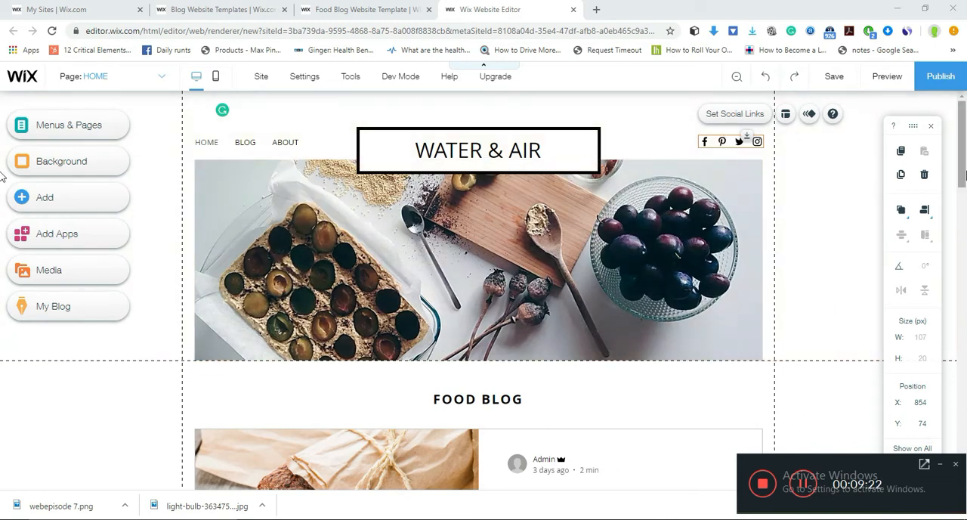
- Change the FOOD BLOG heading above the blog posts to EAT WELL
left_click_drag(963, 149, 964, 199)
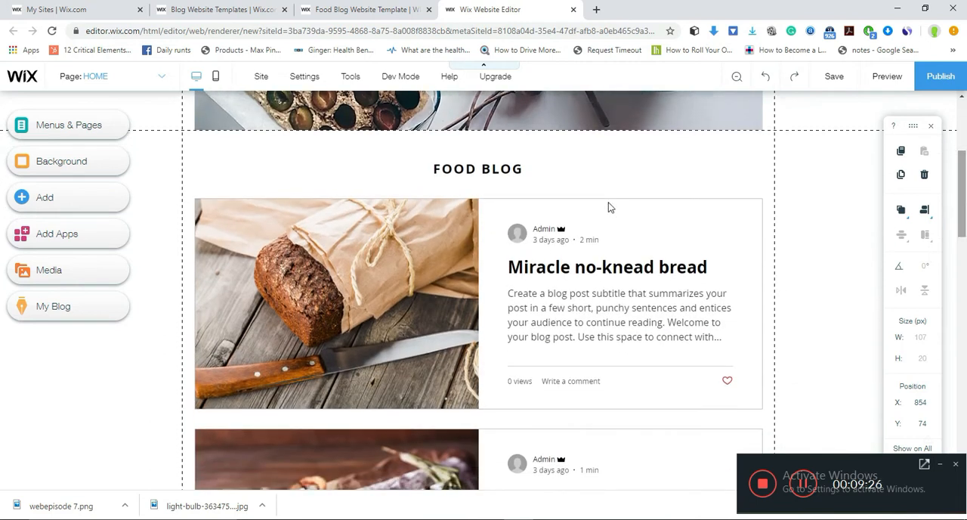
left_click(491, 170)
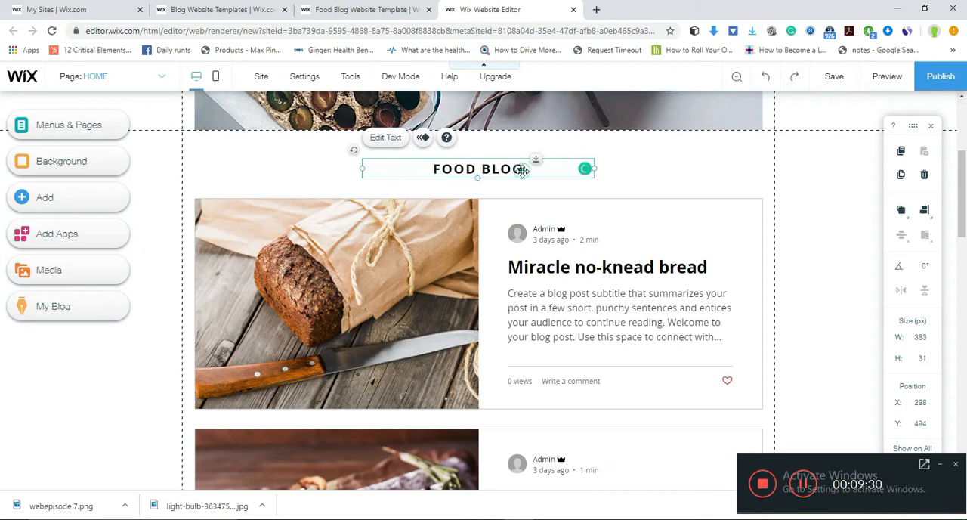
left_click(384, 139)
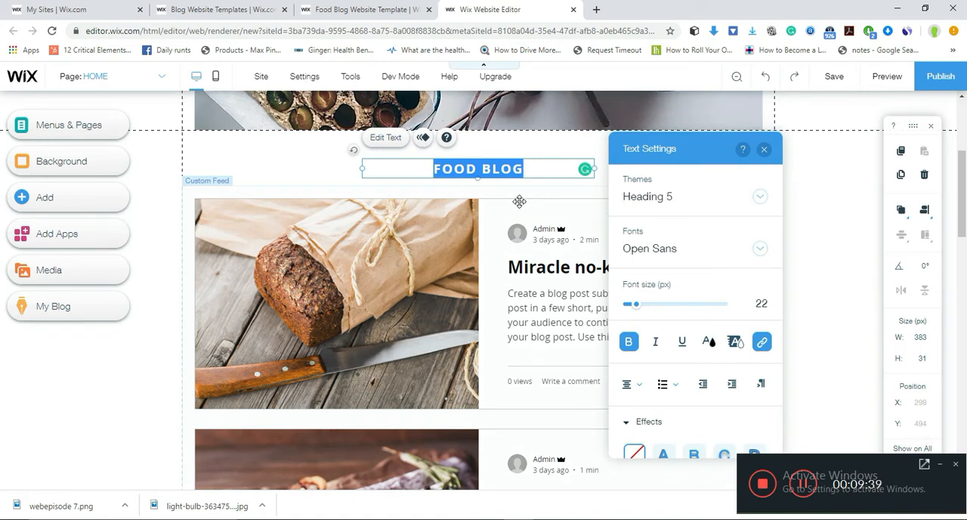
key("BackSpace")
type("Ea")
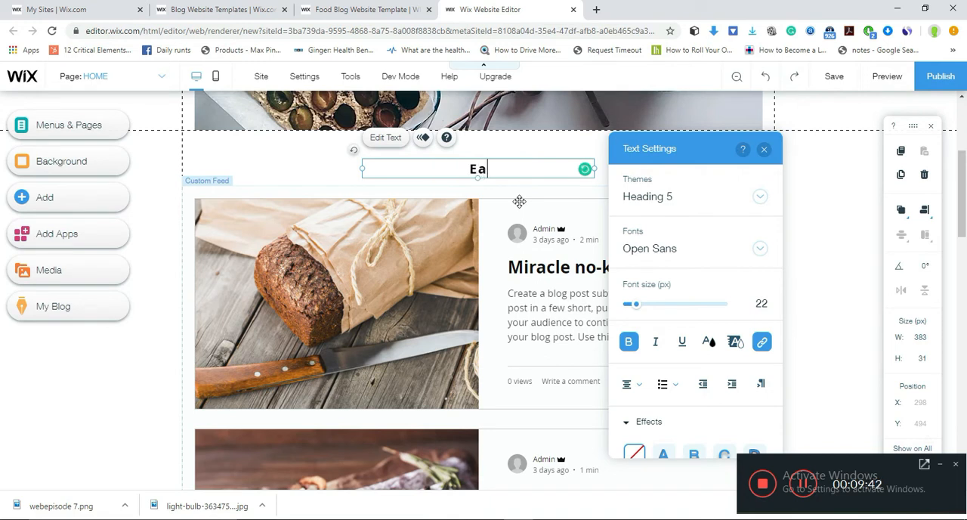
type("t")
key("BackSpace")
key("BackSpace")
type("AT WELL")
left_click(799, 487)
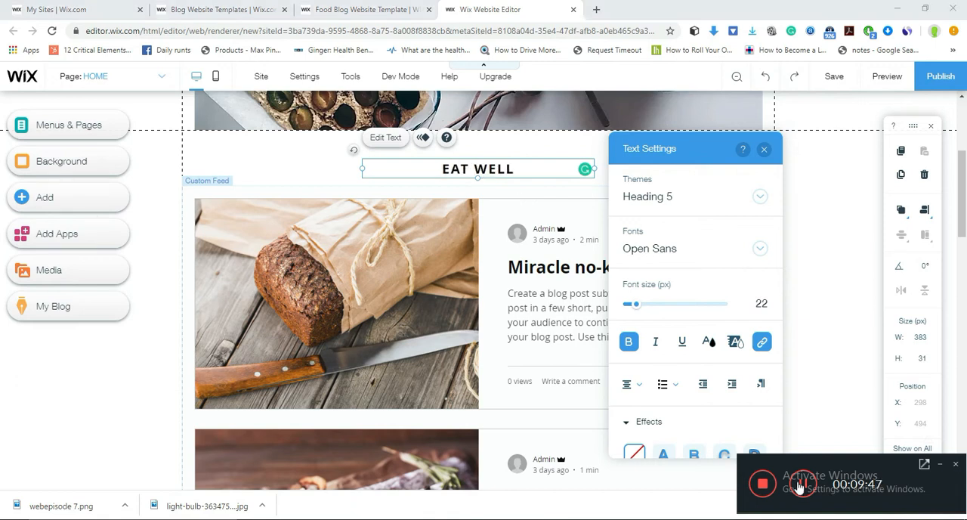
left_click(938, 462)
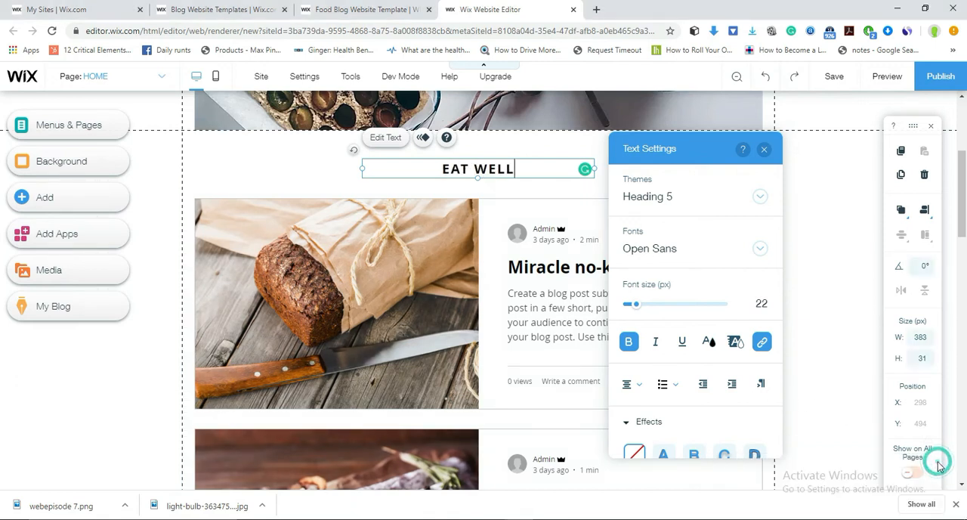
- Replace the heading above the blog posts with WATER LIF and finish editing it
key("BackSpace")
key("BackSpace")
key("BackSpace")
key("BackSpace")
key("BackSpace")
key("BackSpace")
key("BackSpace")
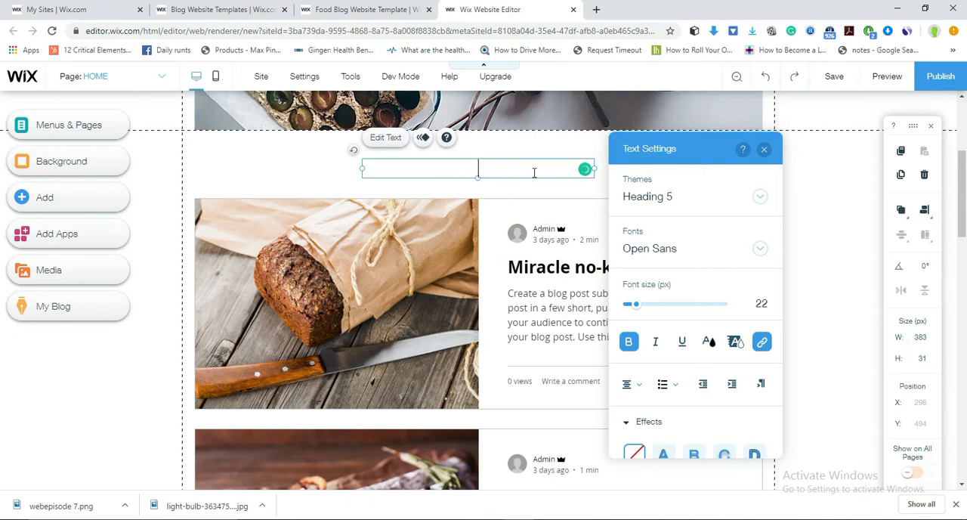
type("WATER LIF")
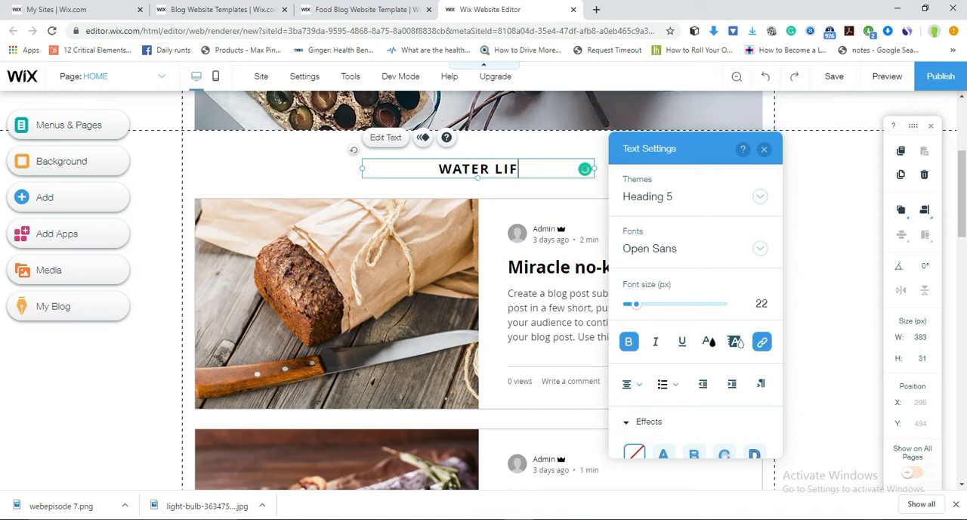
left_click(870, 519)
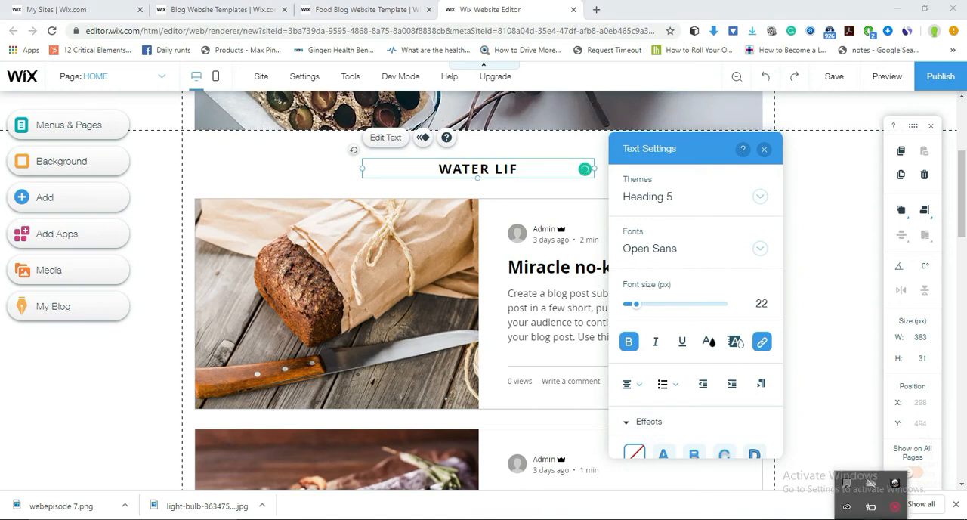
left_click(895, 513)
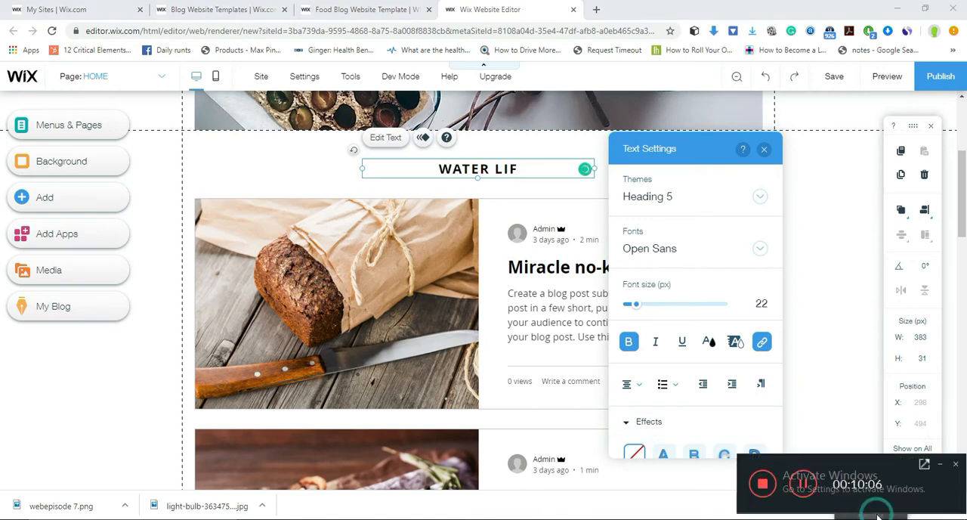
left_click(939, 465)
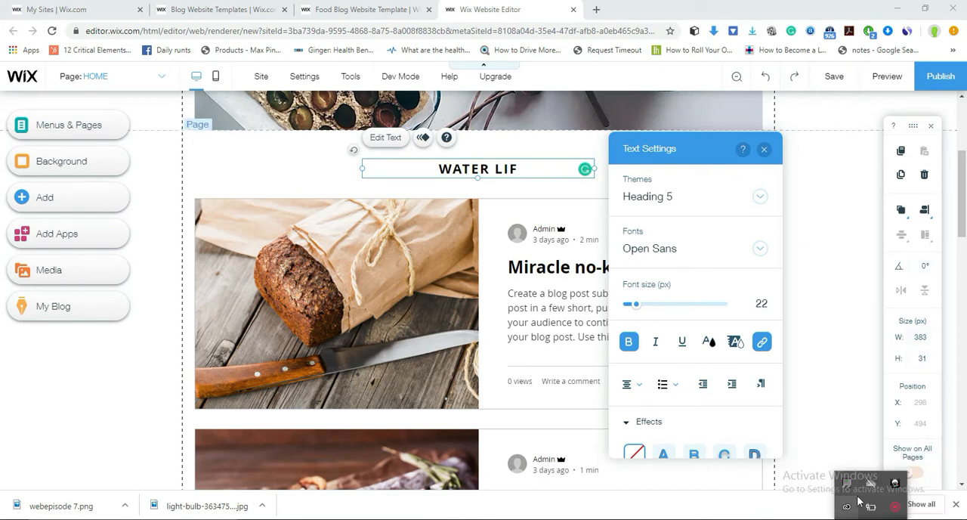
left_click(541, 179)
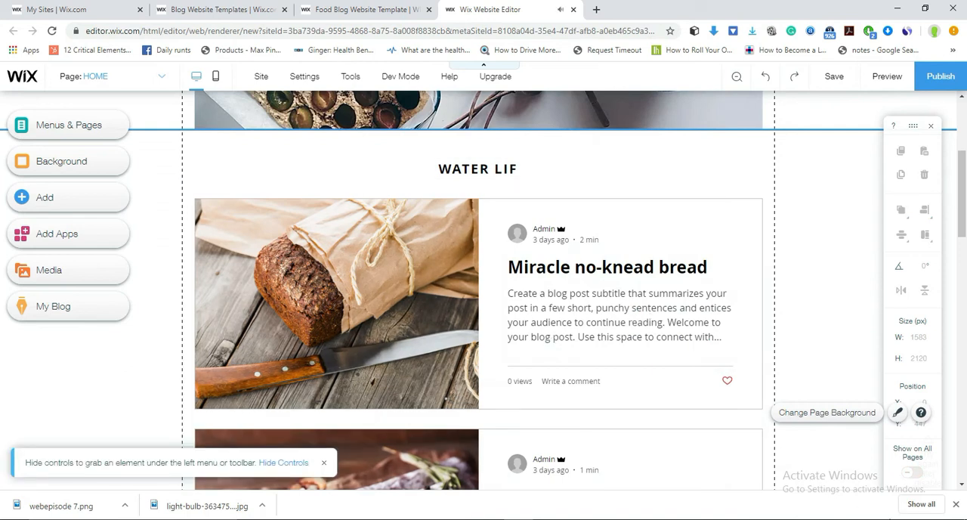
left_click(871, 519)
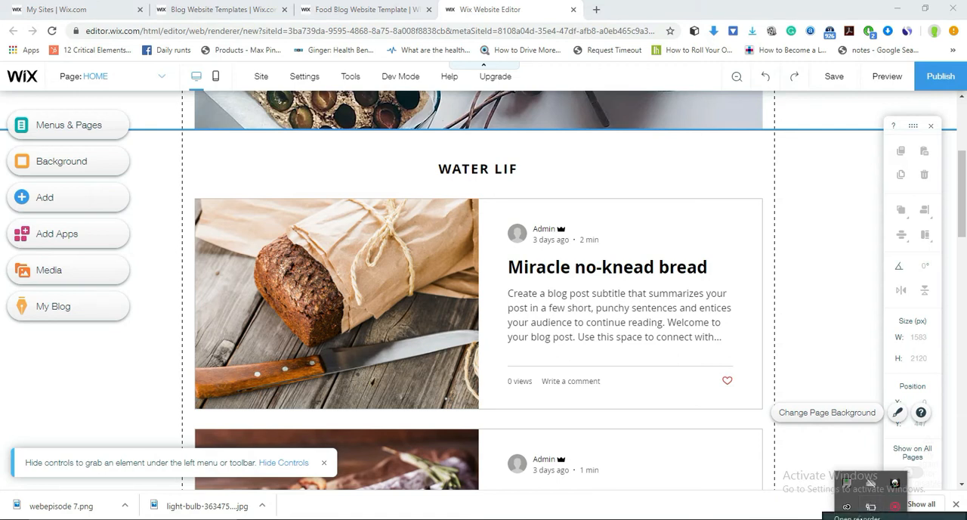
left_click(870, 506)
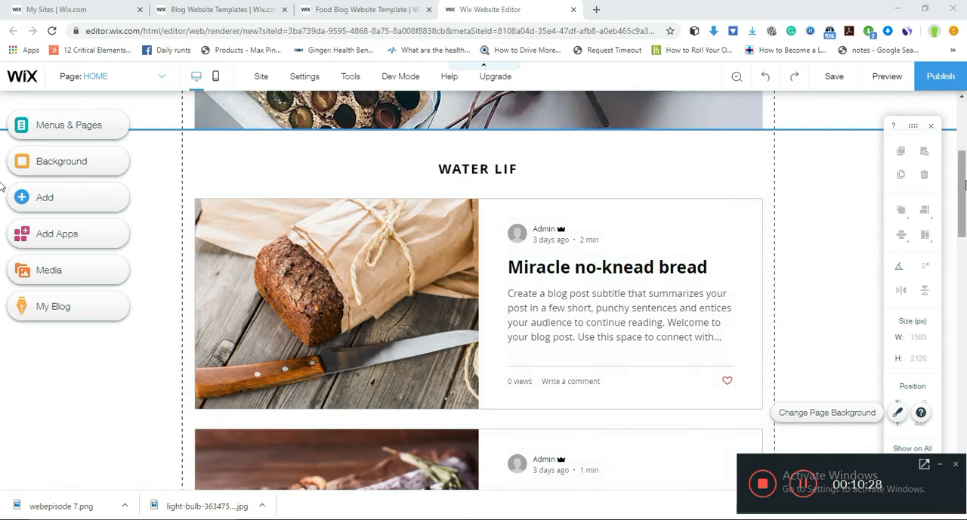
- Look through the rest of the home page and select the blog post feed to view its available options
left_click_drag(964, 185, 964, 429)
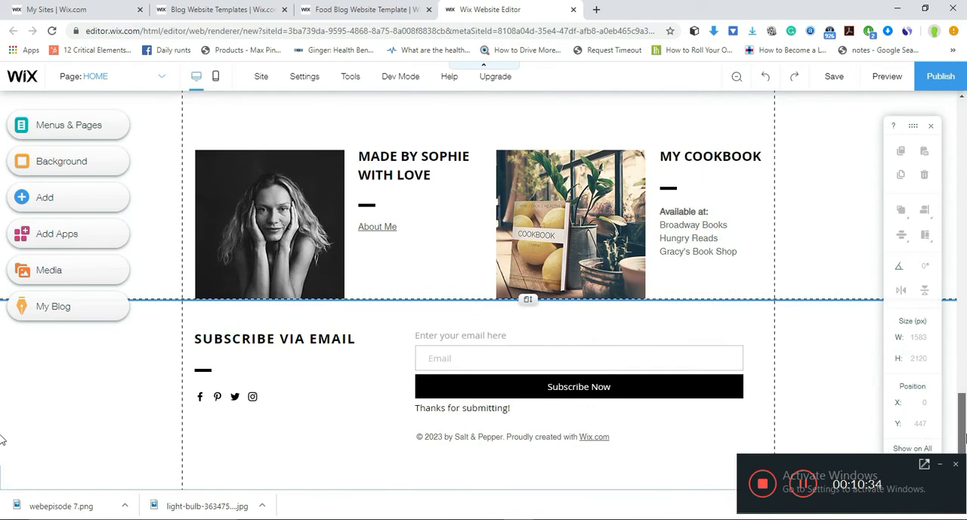
left_click_drag(962, 421, 953, 219)
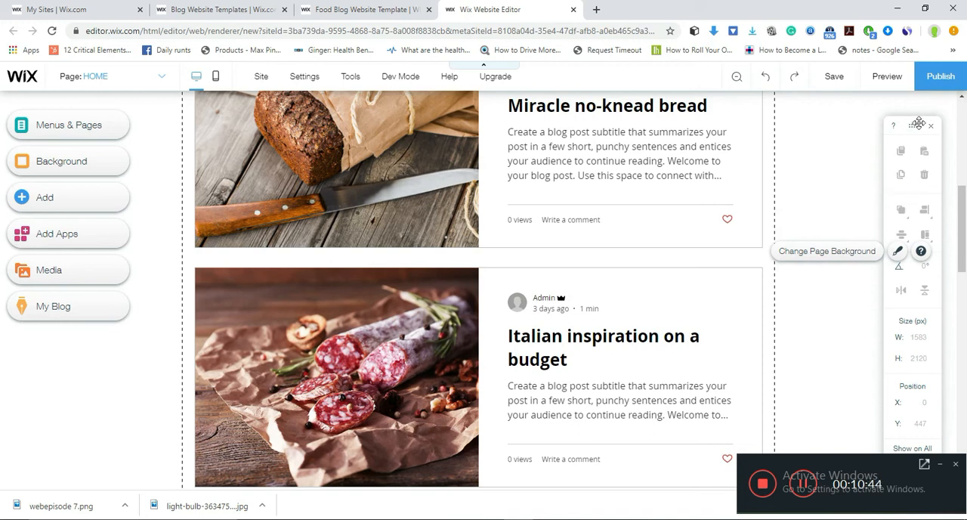
left_click(425, 339)
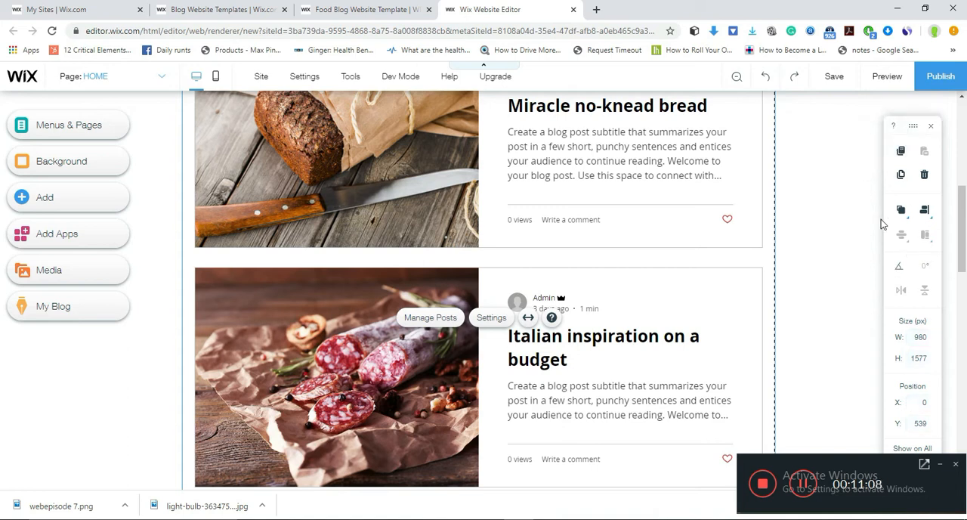
mouse_move(913, 126)
left_mouse_down()
mouse_move(804, 145)
mouse_move(870, 142)
mouse_move(925, 116)
left_mouse_up()
- Edit the copyright line at the bottom of the home page and delete its text after © 202
left_click_drag(962, 266, 963, 480)
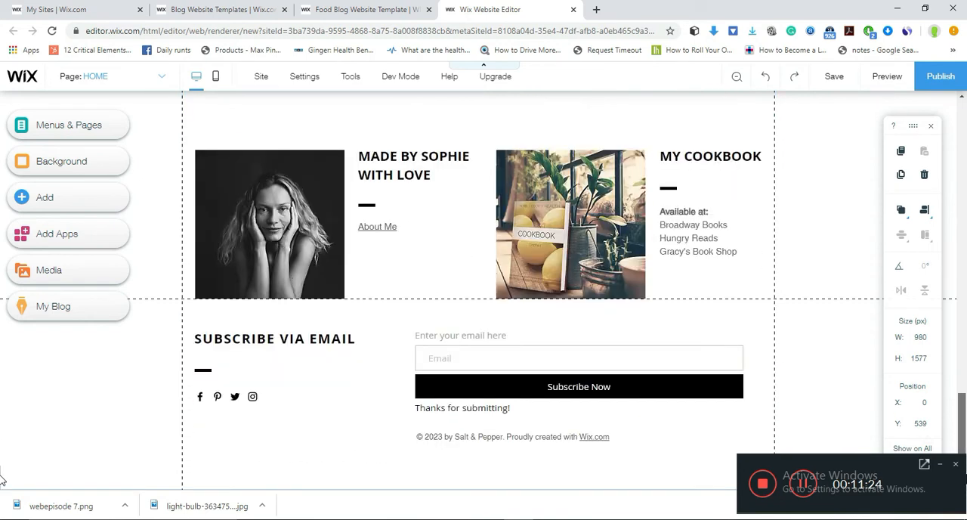
left_click_drag(965, 389, 965, 448)
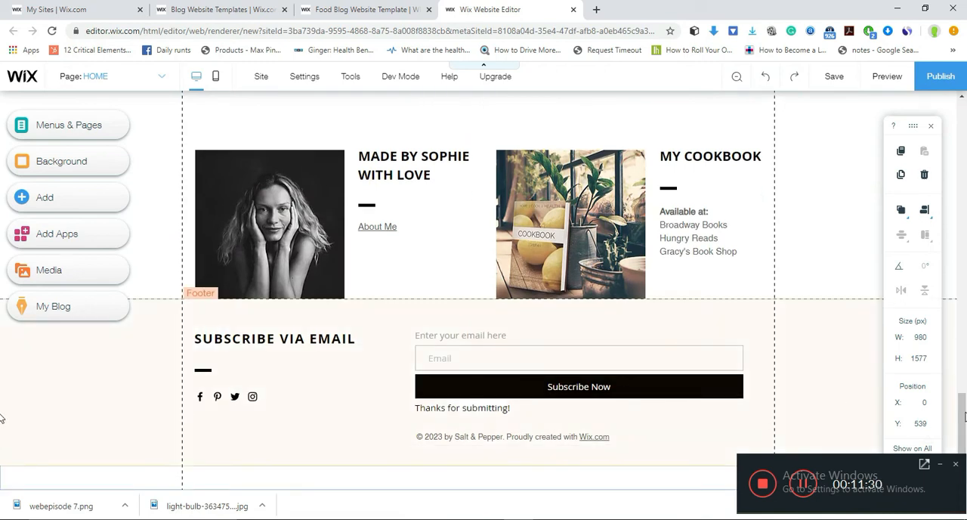
left_click(442, 438)
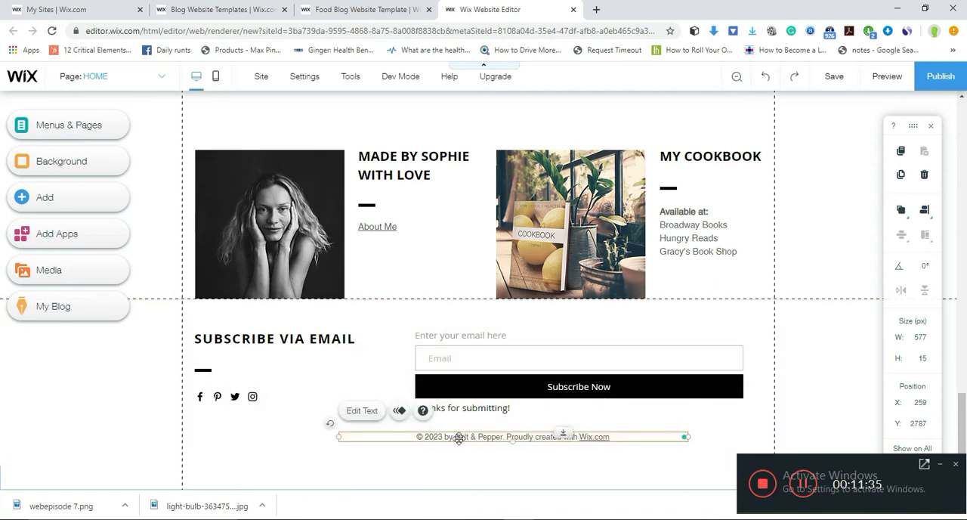
left_click(370, 412)
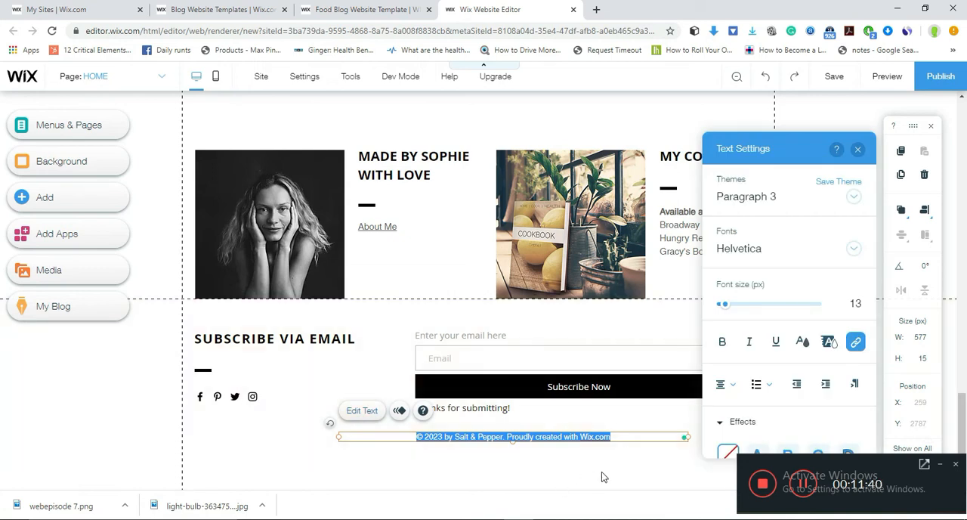
left_click(624, 437)
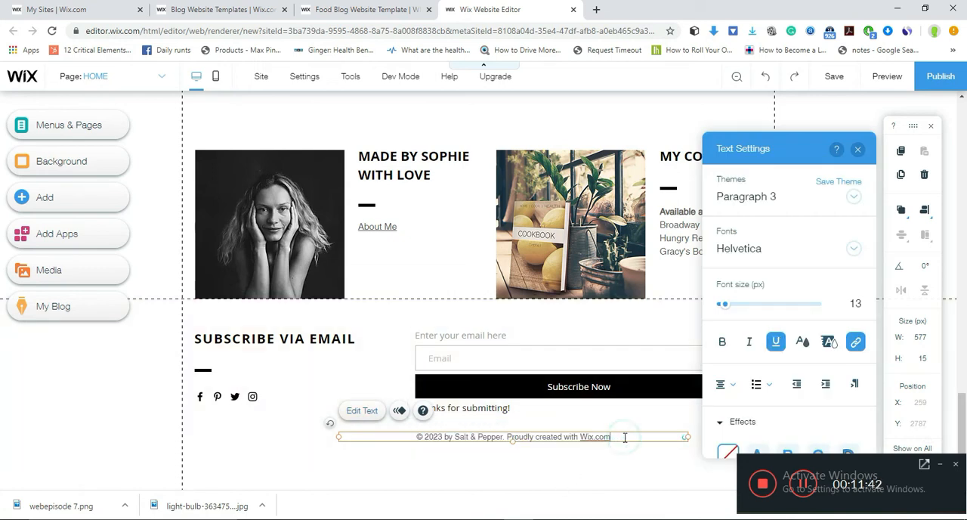
key("BackSpace")
key("BackSpace")
key("BackSpace")
key("BackSpace")
key("BackSpace")
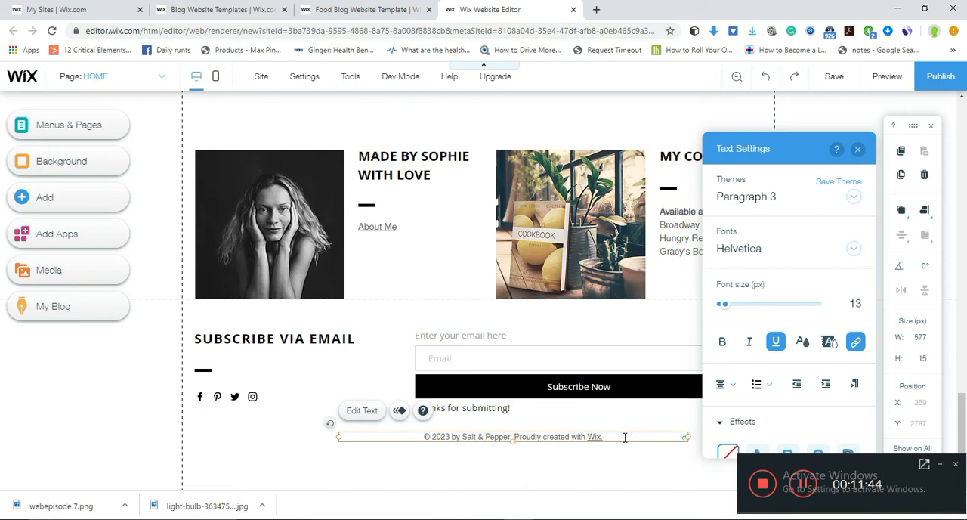
key("BackSpace")
key("BackSpace")
key("BackSpace")
key("BackSpace")
key("BackSpace")
key("BackSpace")
key("BackSpace")
key("BackSpace")
key("BackSpace")
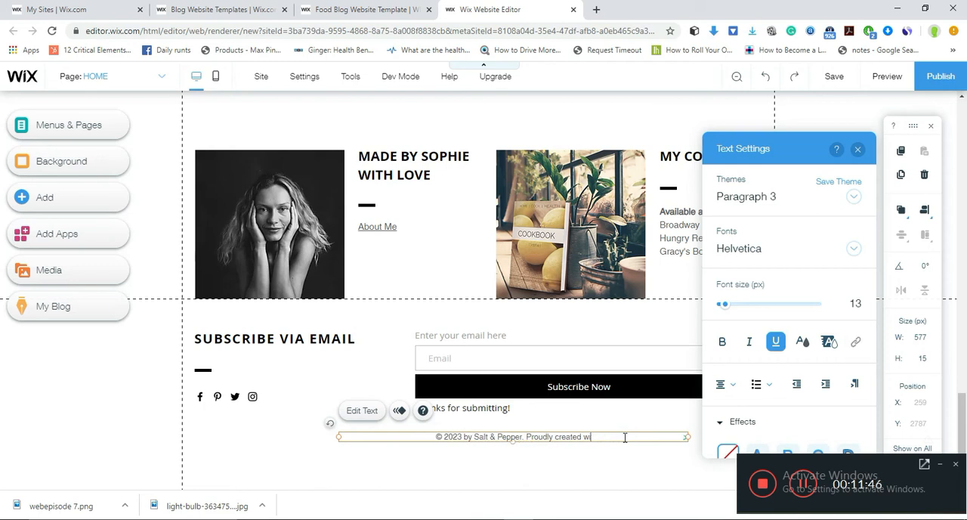
key("BackSpace")
key("BackSpace")
key("BackSpace")
key("BackSpace")
key("BackSpace")
key("BackSpace")
key("BackSpace")
key("BackSpace")
key("BackSpace")
key("BackSpace")
key("BackSpace")
key("BackSpace")
key("BackSpace")
key("BackSpace")
key("BackSpace")
key("BackSpace")
key("BackSpace")
key("BackSpace")
key("BackSpace")
key("BackSpace")
key("BackSpace")
key("BackSpace")
key("BackSpace")
key("BackSpace")
key("BackSpace")
key("BackSpace")
key("BackSpace")
key("BackSpace")
key("BackSpace")
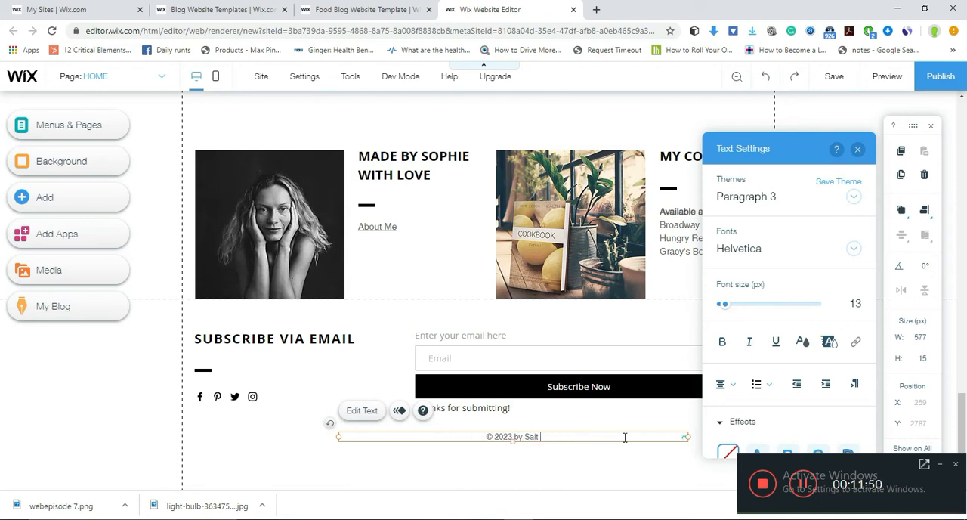
key("BackSpace")
key("BackSpace")
key("BackSpace")
key("BackSpace")
- Complete the footer copyright line so it reads © 2020 BY WATER & SALT
type("0 BY WATER")
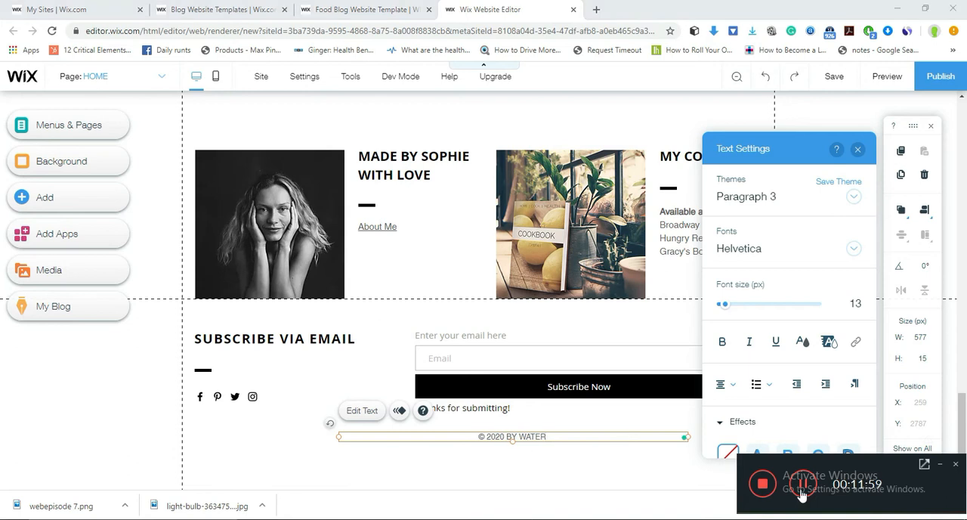
left_click(562, 437)
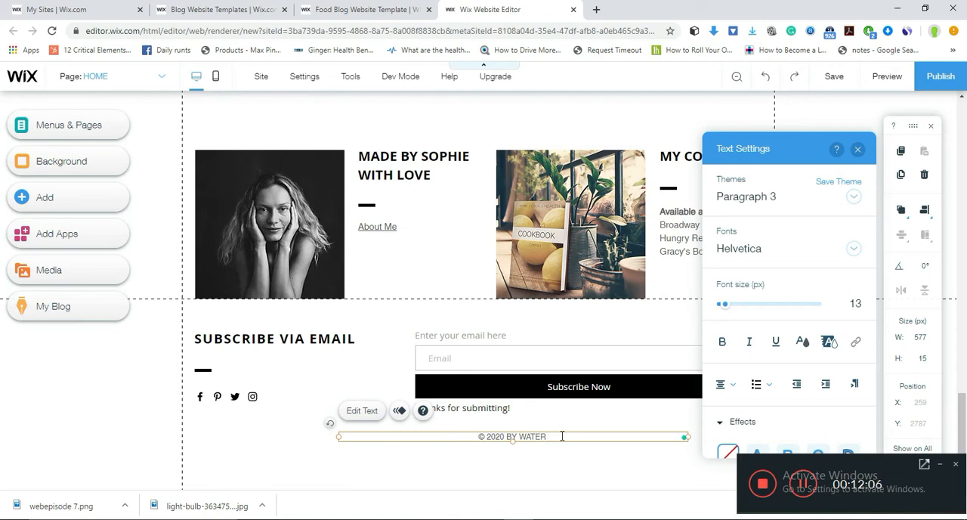
type("&")
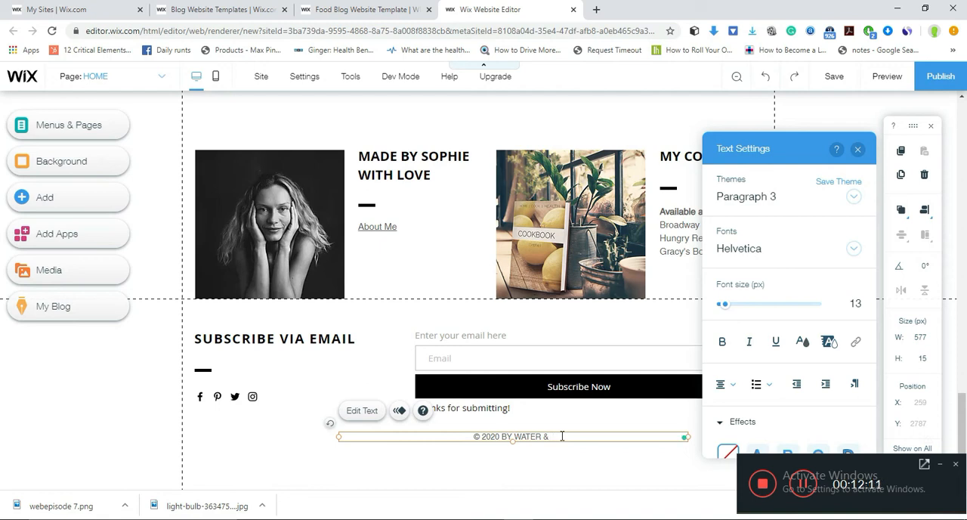
type("SALT")
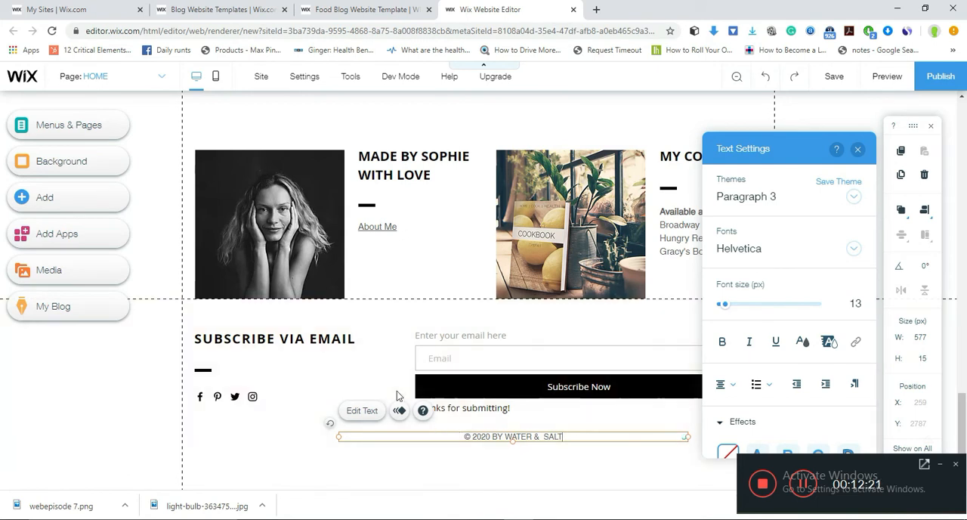
- Check the text themes available for the footer line and close its text settings
left_click(853, 197)
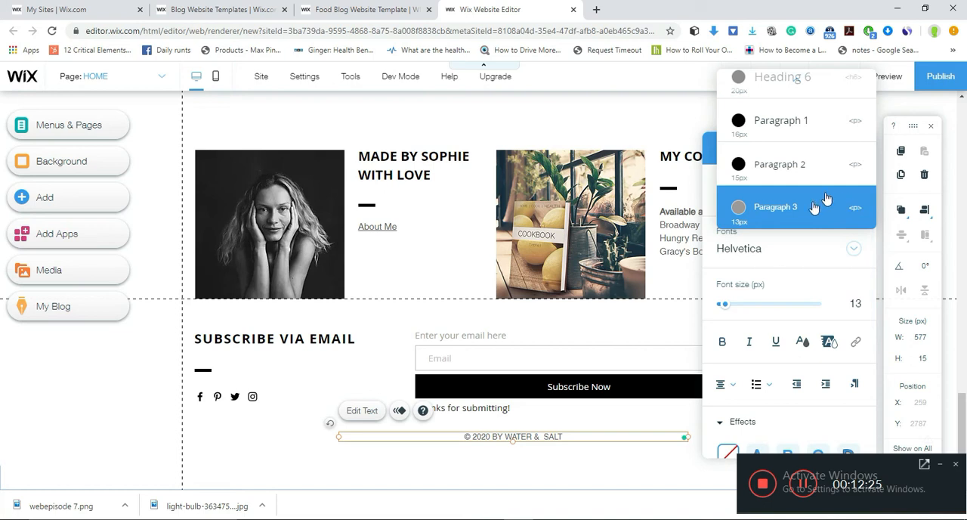
left_click(616, 455)
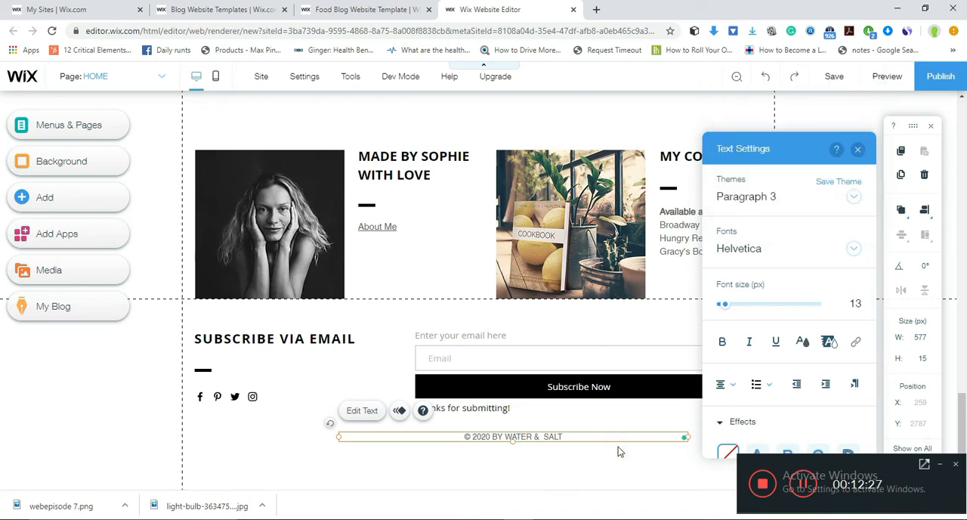
left_click(824, 181)
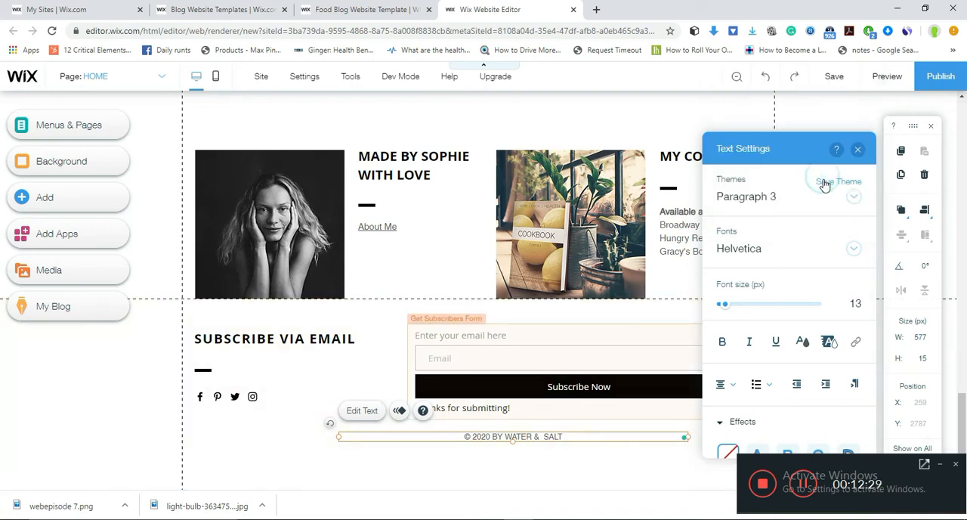
left_click(633, 335)
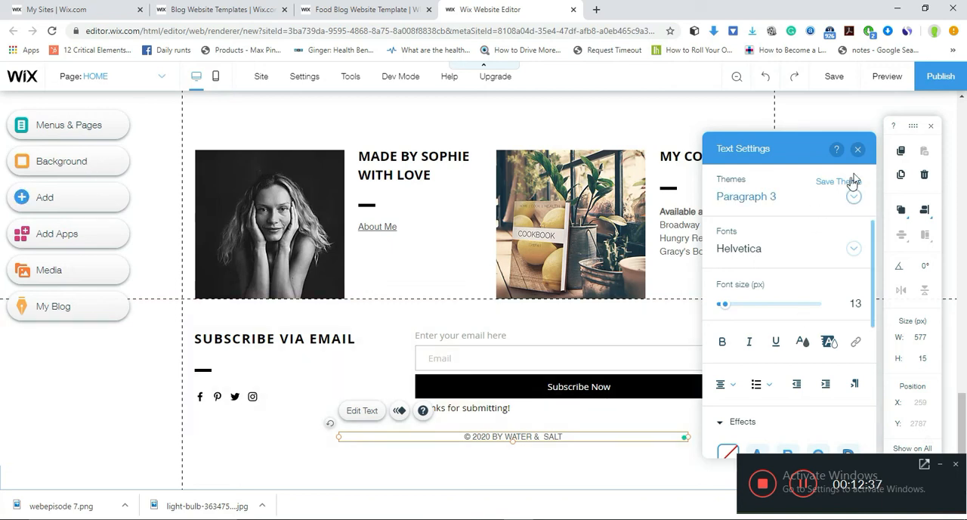
left_click(858, 151)
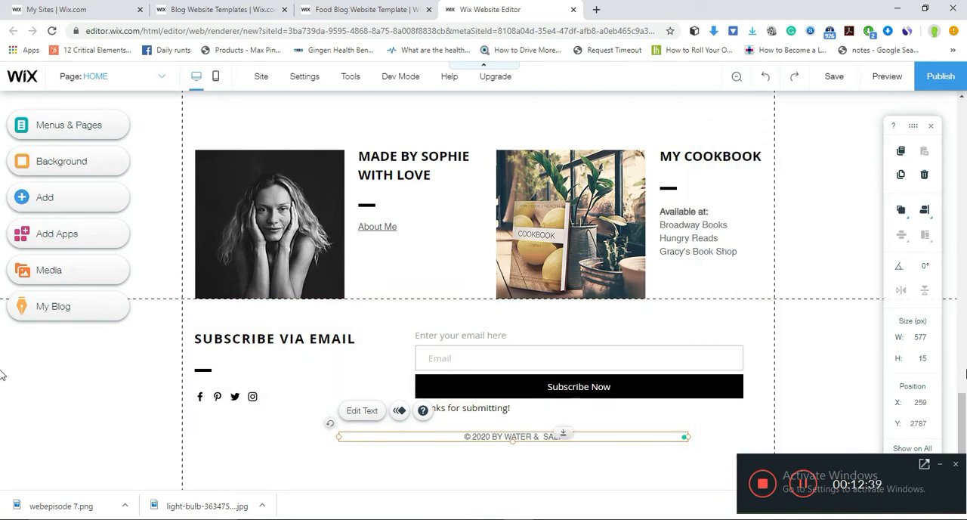
- Open the blog tools and look through the blog elements that can be added to the site
left_click_drag(961, 408, 958, 111)
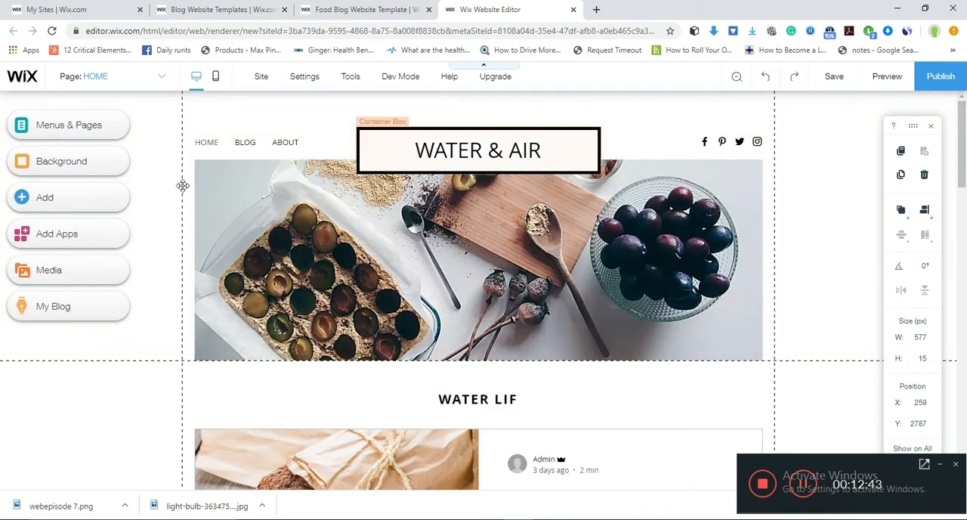
left_click(53, 305)
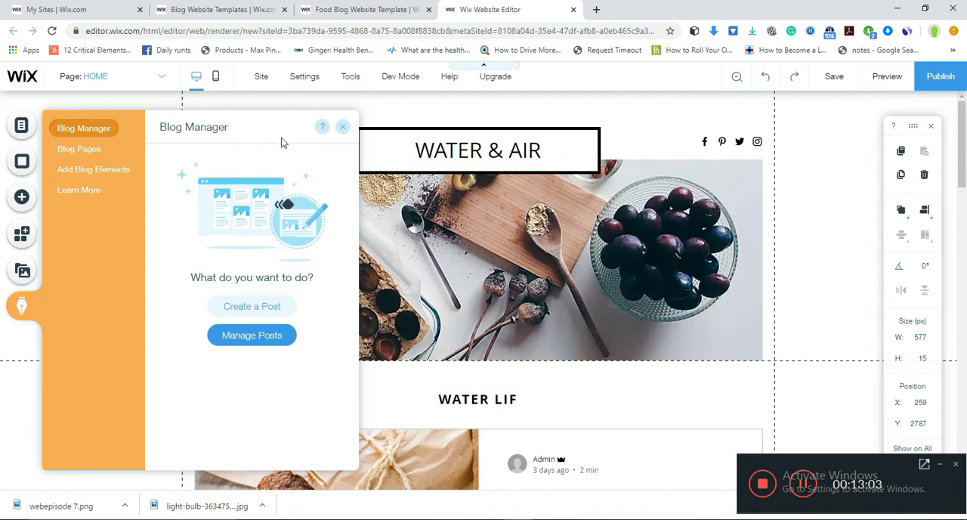
left_click(90, 171)
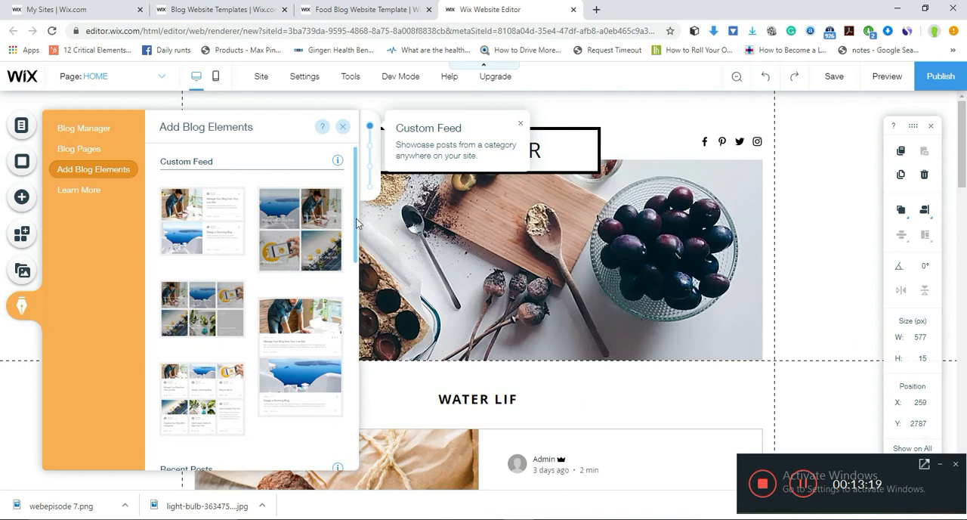
left_click_drag(355, 219, 364, 363)
left_click_drag(363, 378, 353, 181)
- View the BLOG and Post pages from the list of blog pages, and close the list
left_click(86, 154)
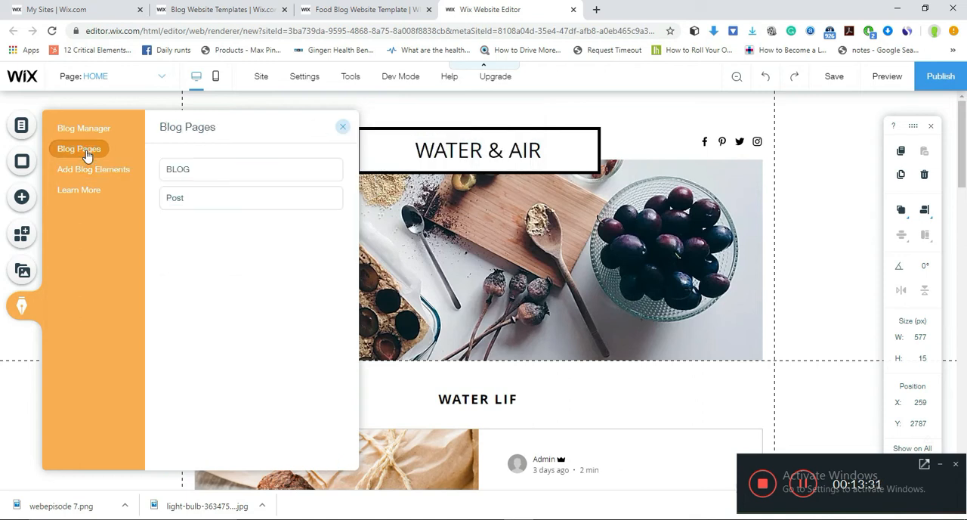
left_click(223, 176)
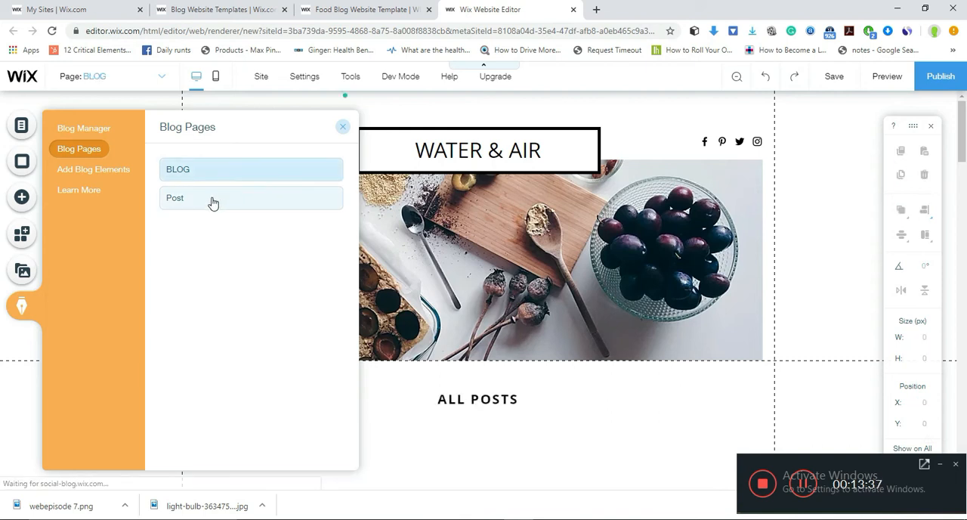
left_click(212, 202)
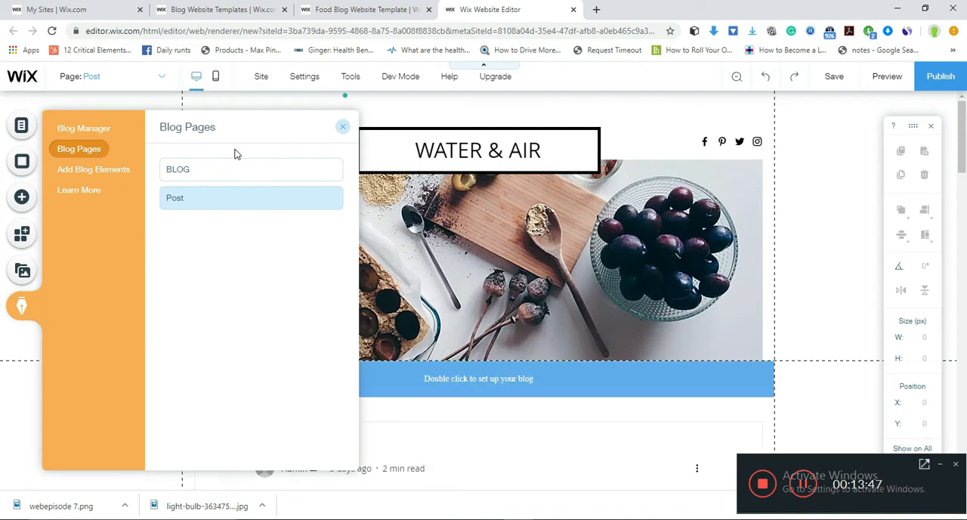
left_click(343, 126)
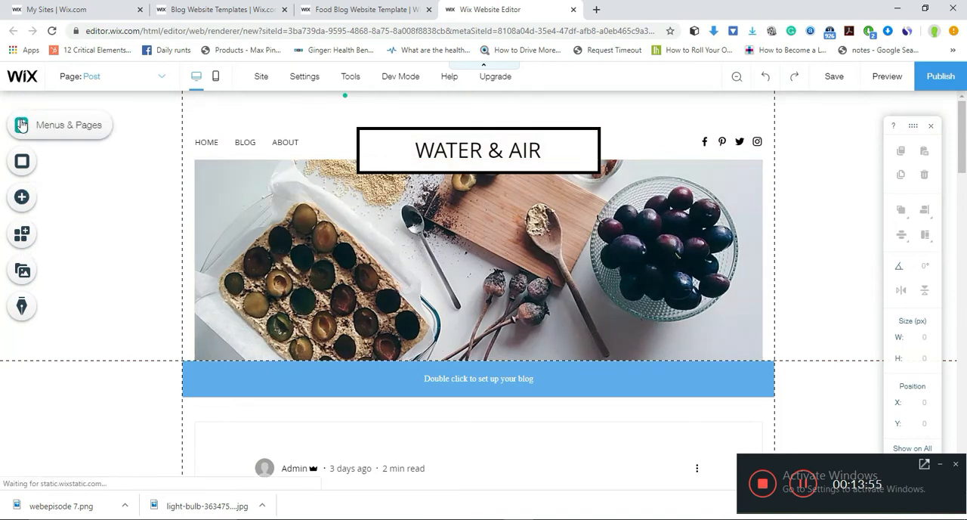
- Review the page transition options available for the site
left_click(52, 119)
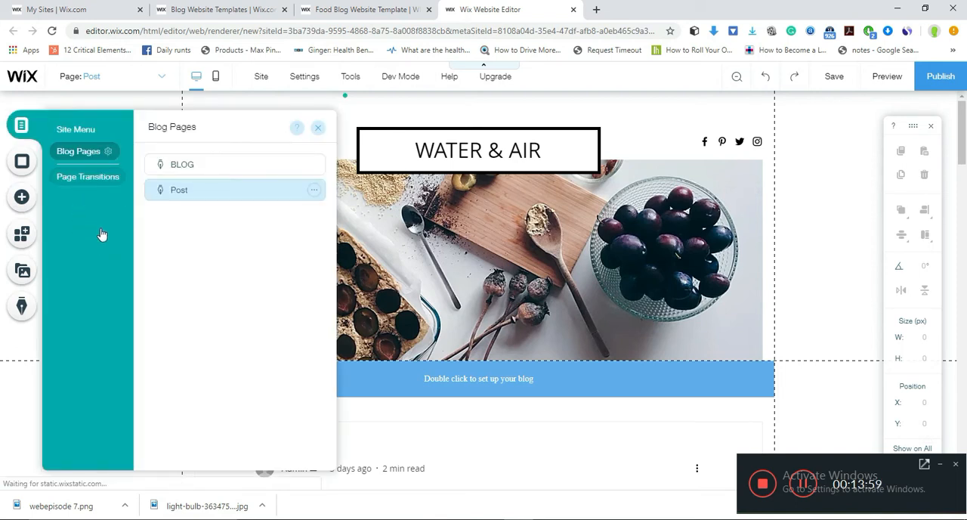
left_click(87, 184)
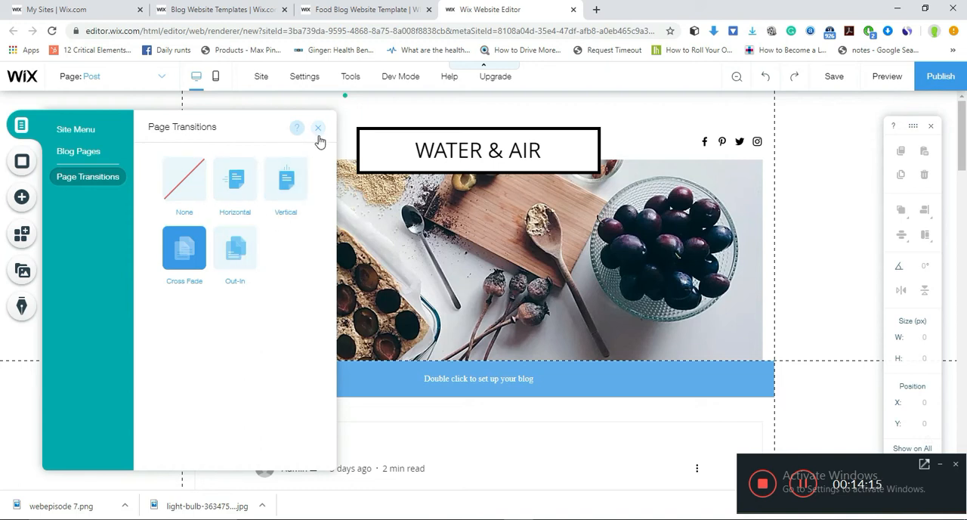
left_click(803, 488)
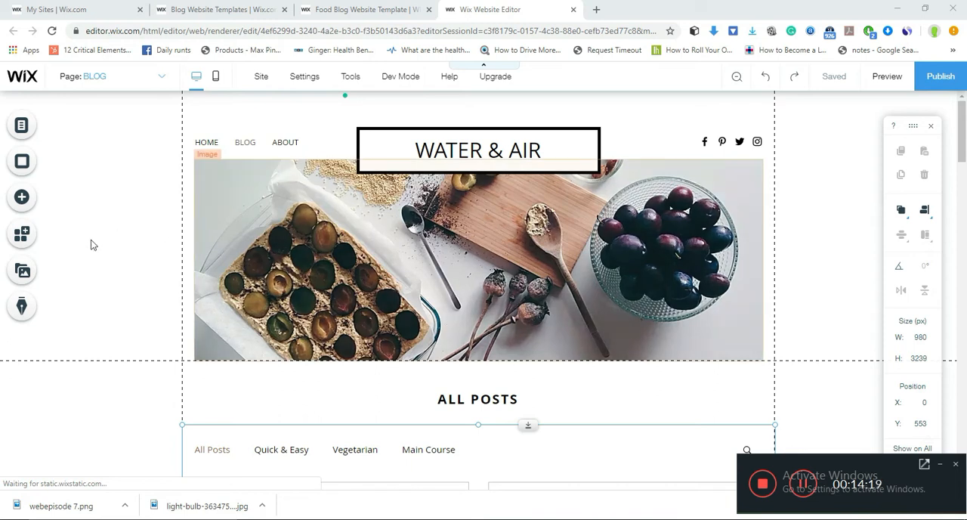
- Open the blog's post management dashboard and show its categories
left_click(22, 306)
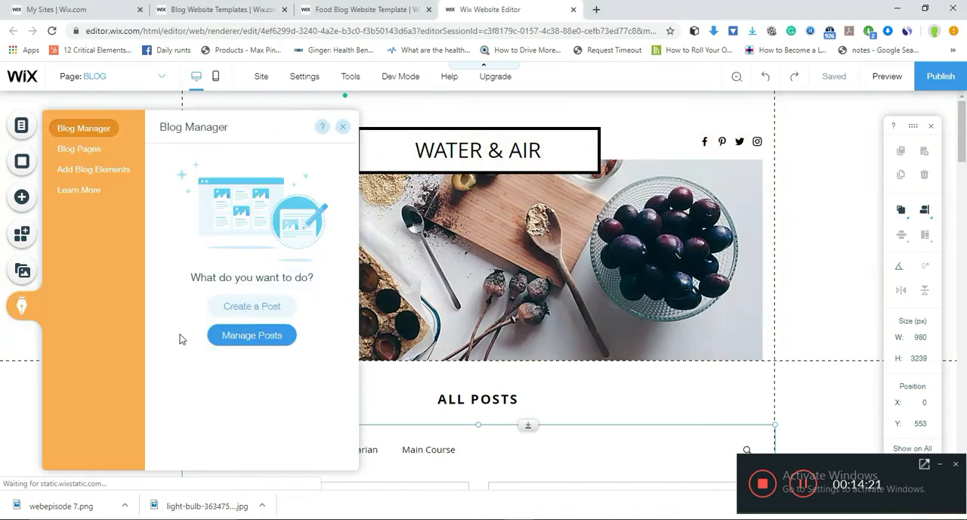
left_click(233, 337)
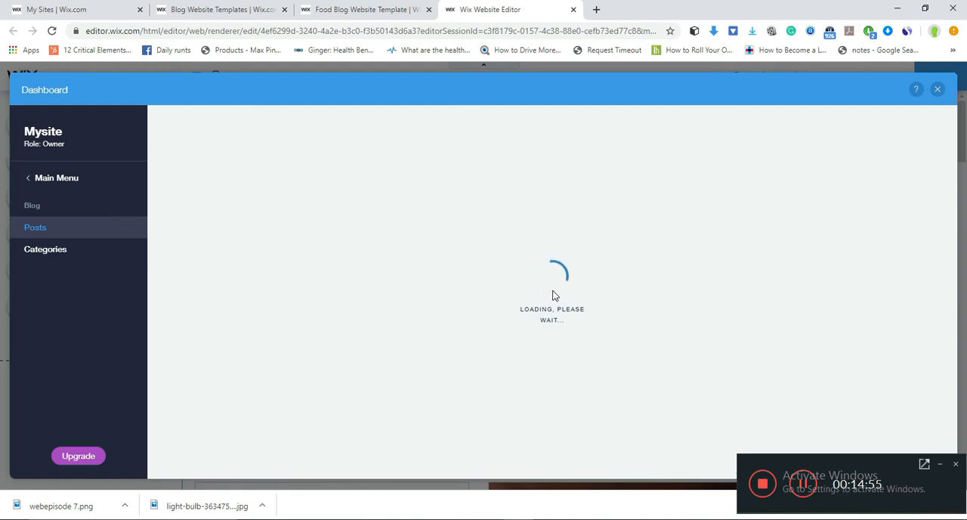
left_click(42, 254)
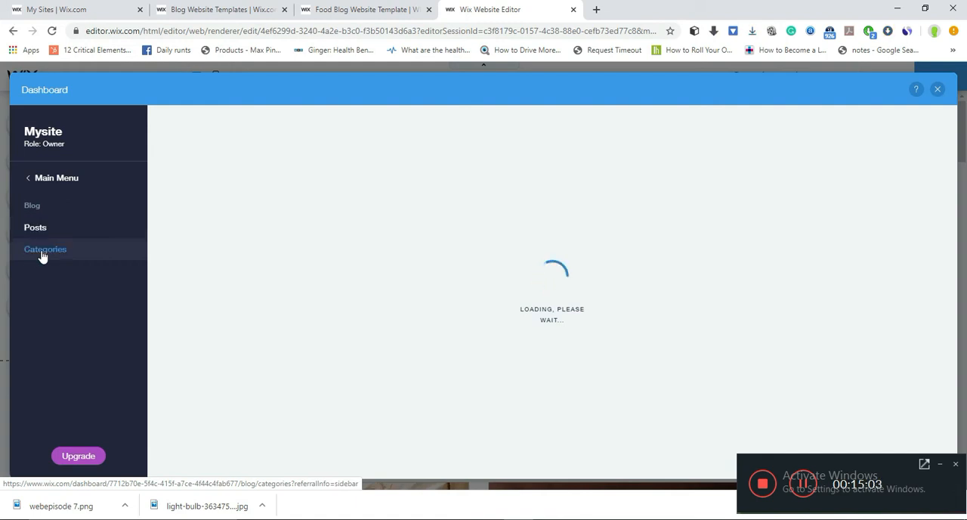
left_click(48, 249)
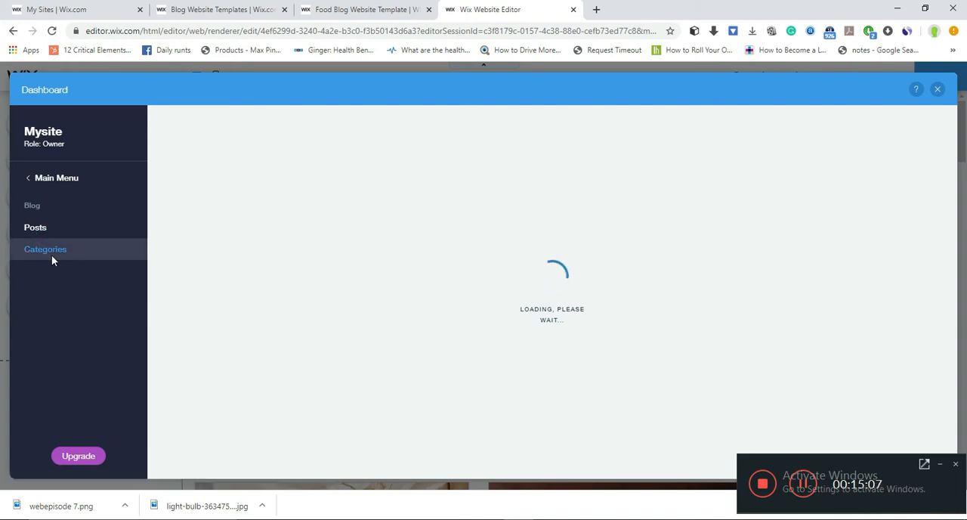
left_click(38, 254)
left_click(804, 487)
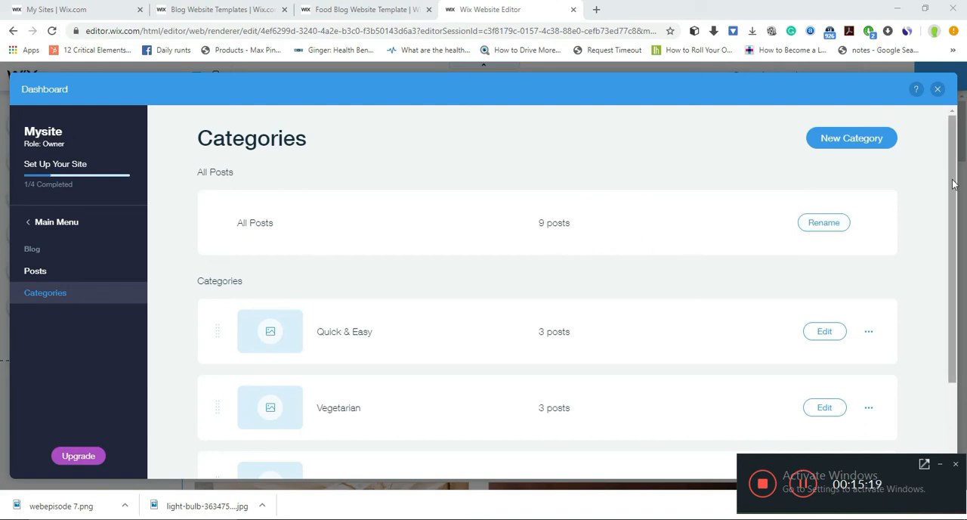
- Move the Quick & Easy category below Vegetarian and open the Vegetarian category for editing
left_click_drag(952, 173, 956, 273)
left_click_drag(439, 213, 677, 255)
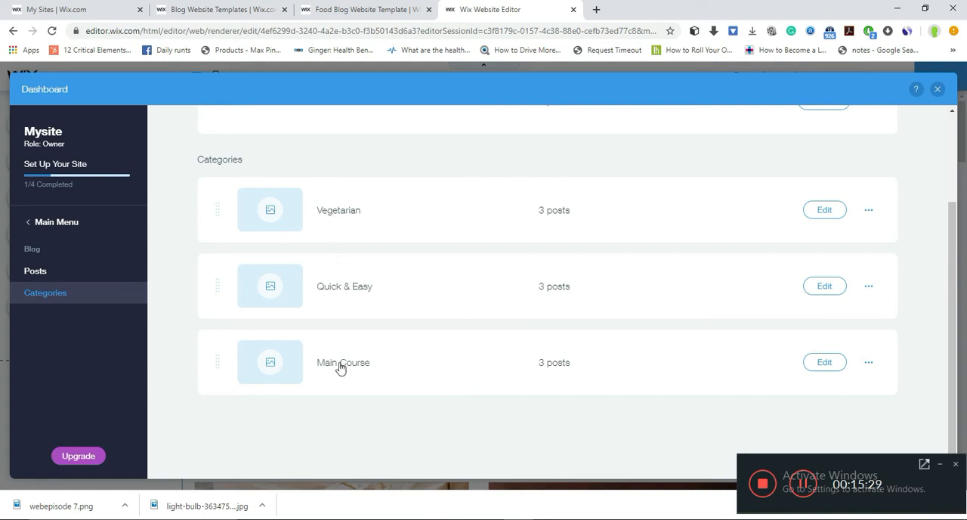
left_click(835, 212)
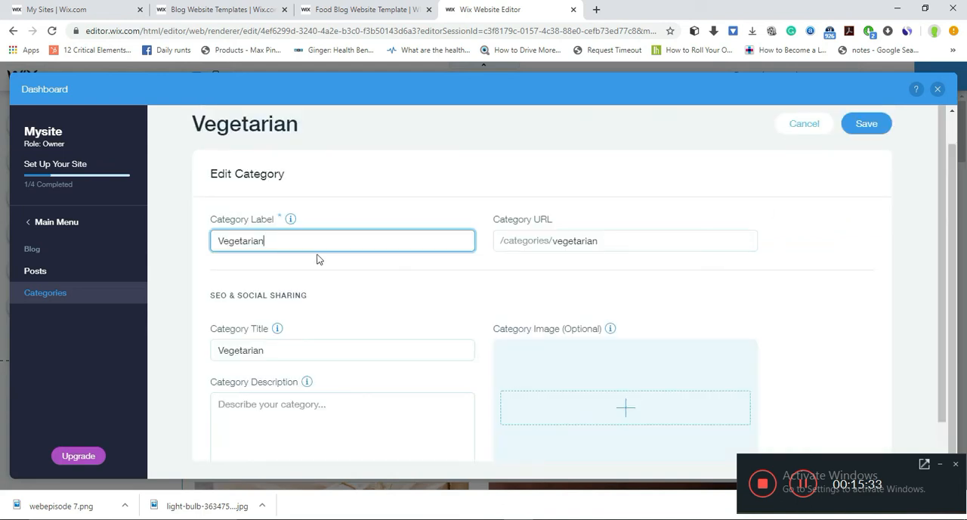
- Try relabelling the Vegetarian category as VEGETARIAN in capital letters
key("BackSpace")
key("BackSpace")
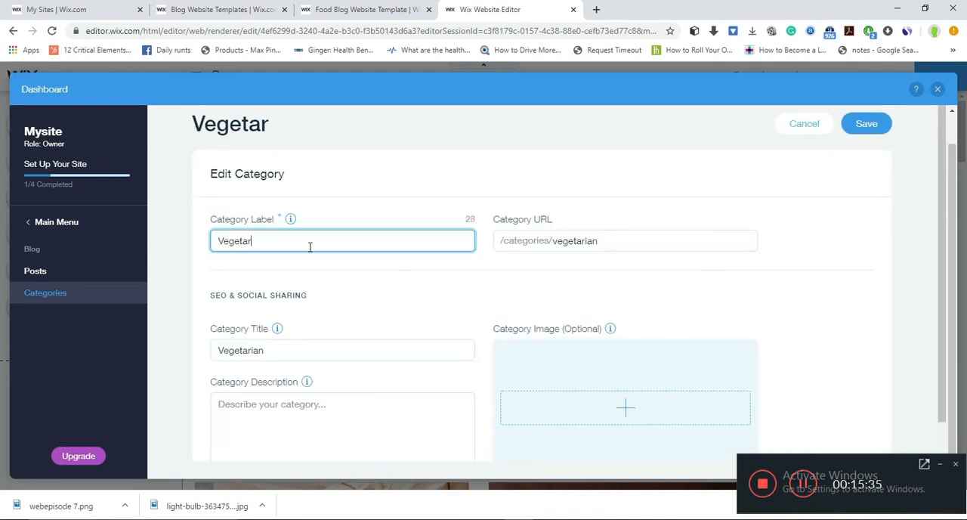
key("BackSpace")
key("BackSpace")
key("BackSpace")
key("BackSpace")
key("BackSpace")
key("BackSpace")
key("BackSpace")
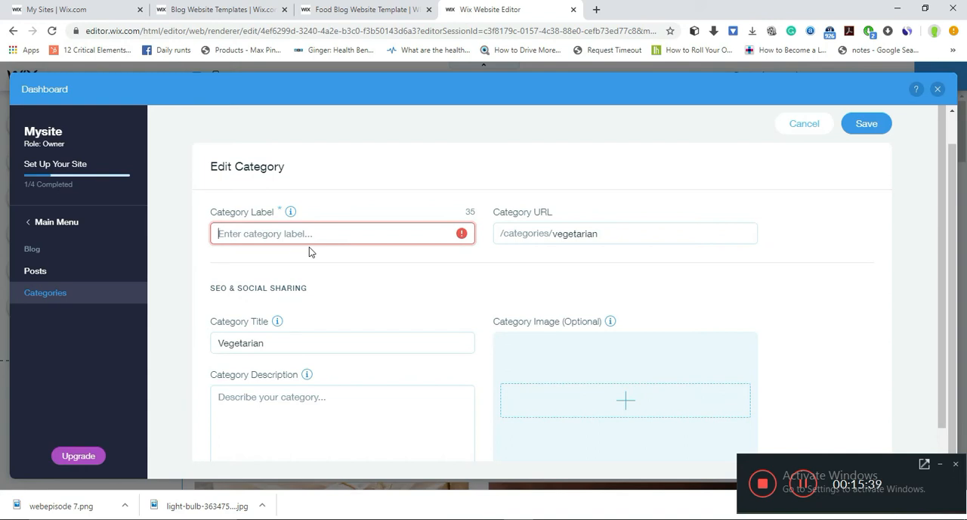
type("vEG")
key("BackSpace")
key("BackSpace")
key("BackSpace")
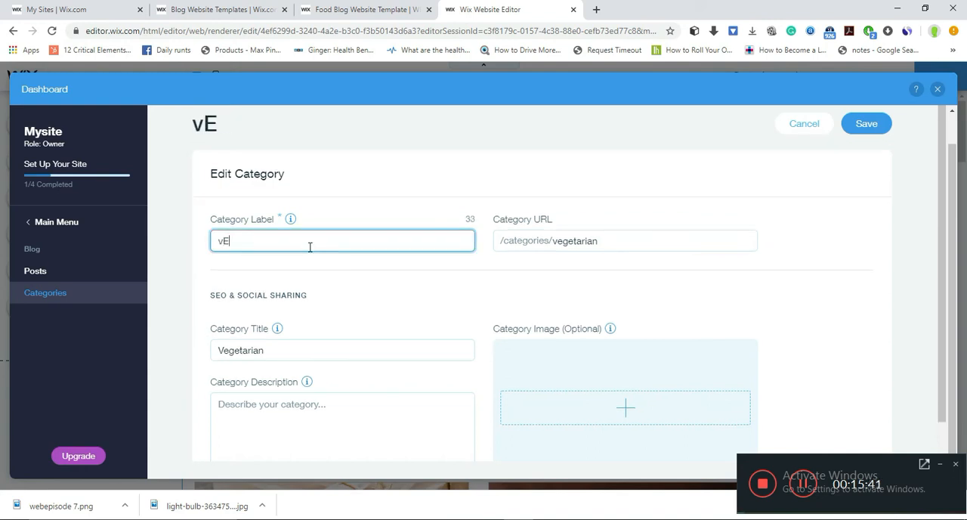
type("VEGETATIAN")
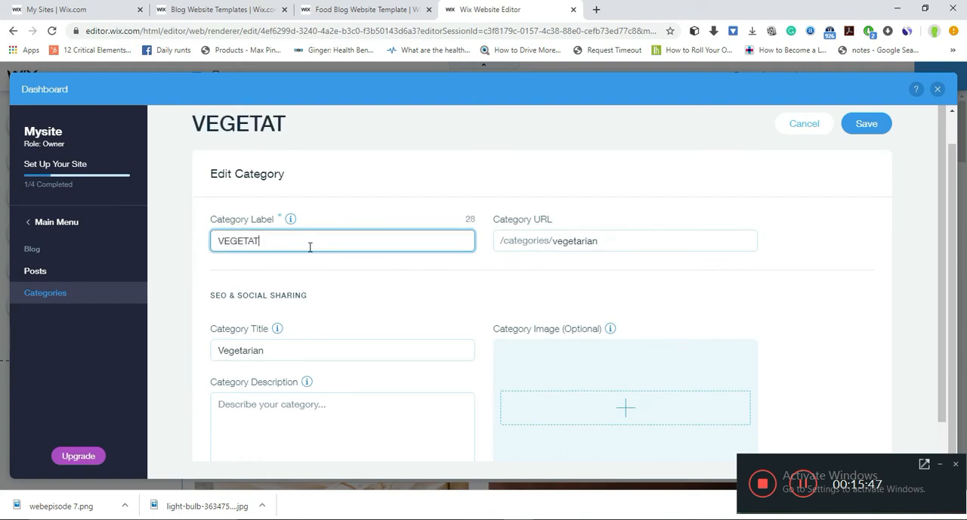
key("BackSpace")
key("BackSpace")
type("RIAN")
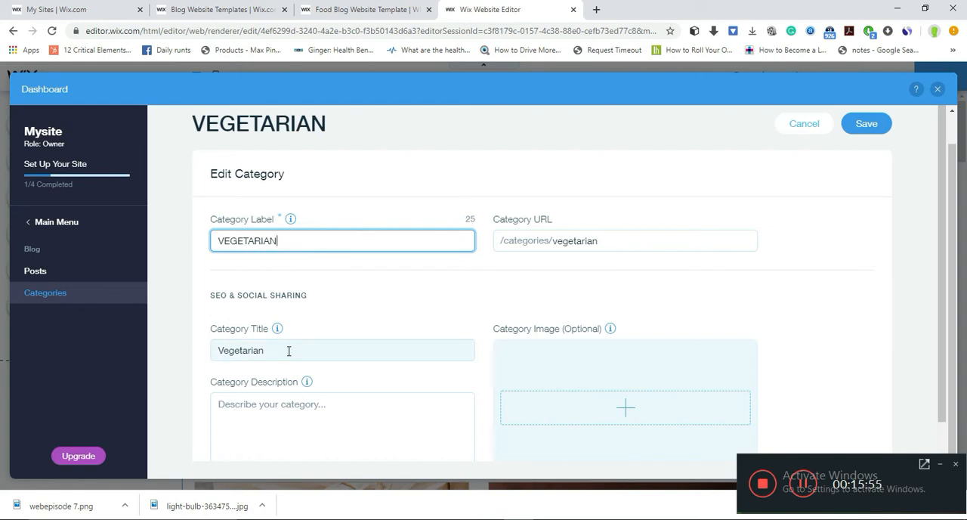
- Examine the description and image fields in the Vegetarian category's SEO and social sharing settings
left_click(294, 417)
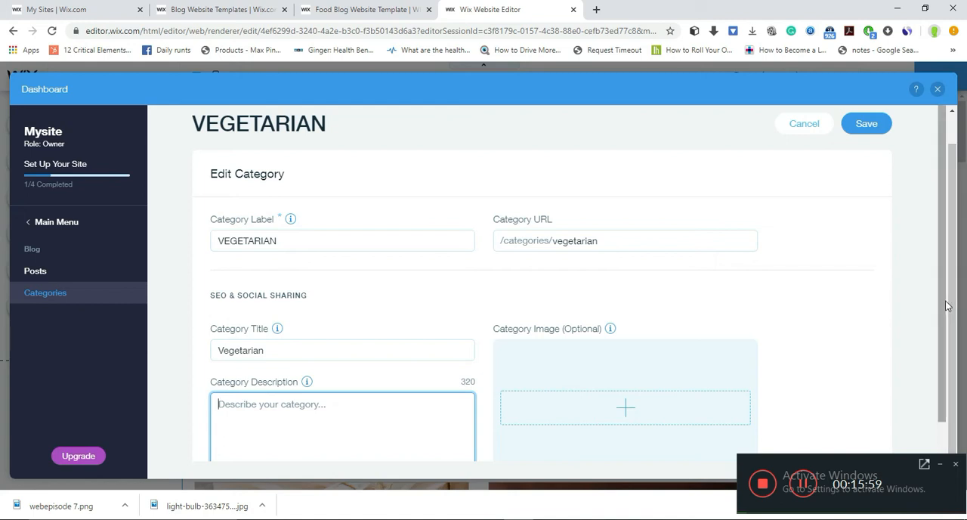
scroll(944, 300, "down", 1)
left_click(408, 364)
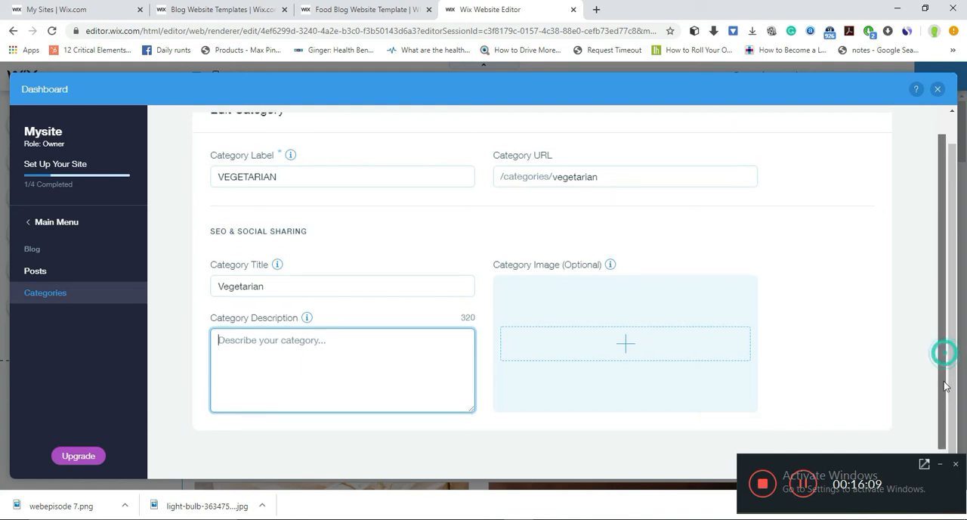
scroll(948, 329, "up", 2)
scroll(950, 306, "down", 2)
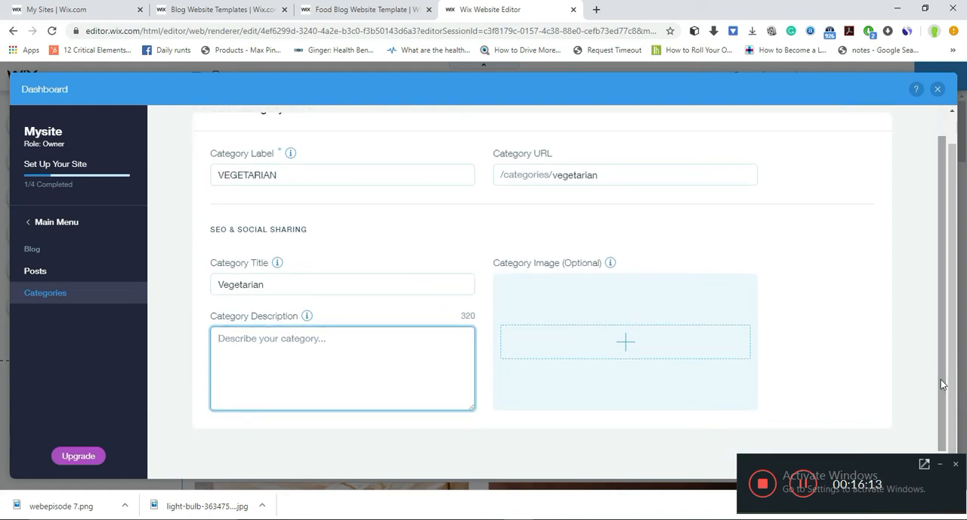
mouse_move(942, 385)
left_mouse_down()
mouse_move(942, 342)
mouse_move(942, 403)
left_mouse_up()
- Look at the image chooser for the category image and leave the Vegetarian category without saving
left_click(633, 350)
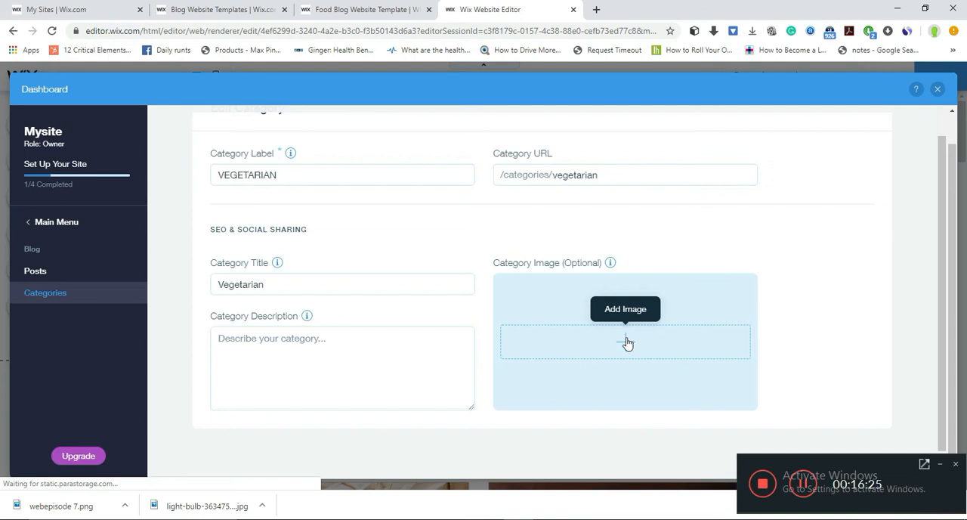
left_click(627, 343)
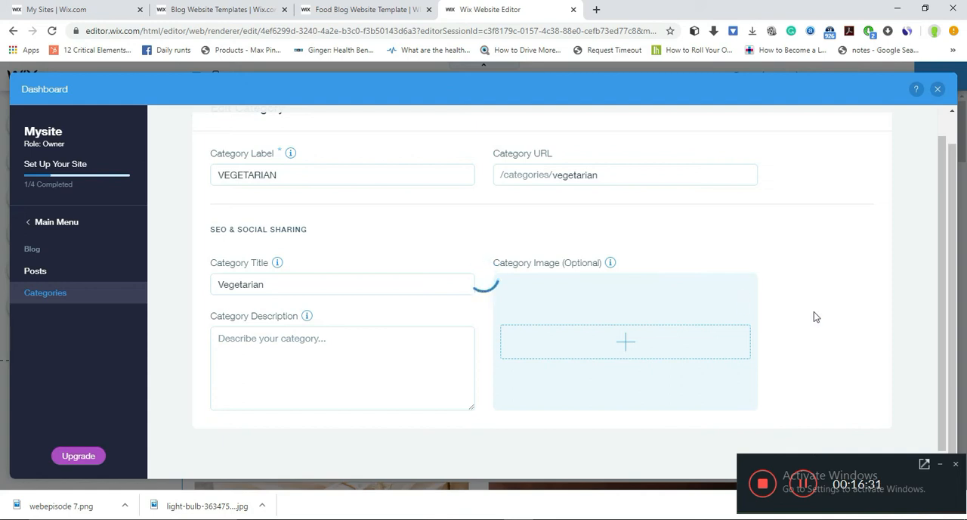
left_click(941, 352)
left_click(943, 113)
left_click(942, 155)
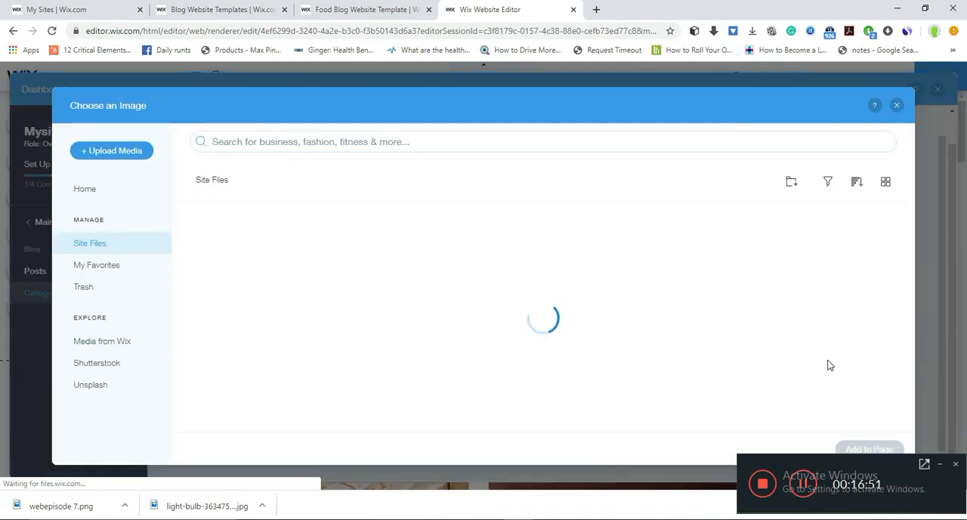
left_click(896, 106)
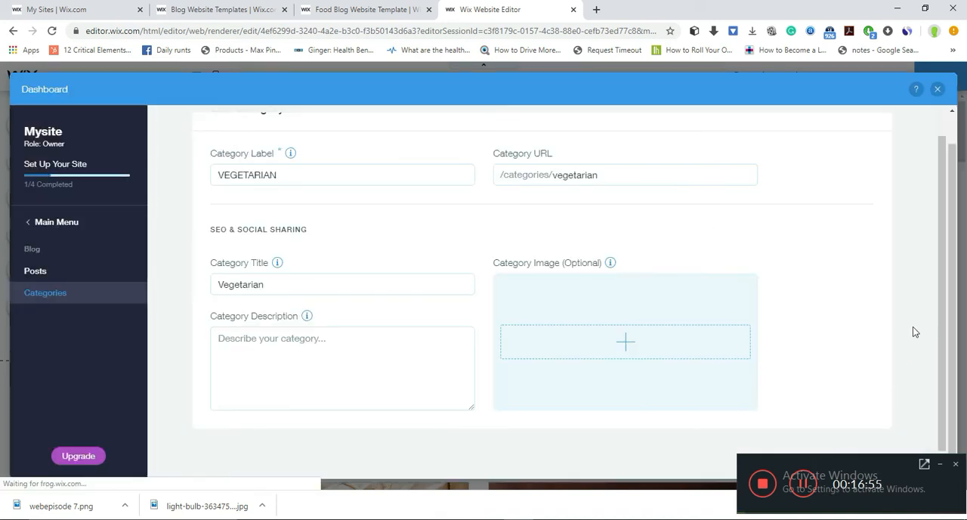
left_click_drag(944, 346, 946, 306)
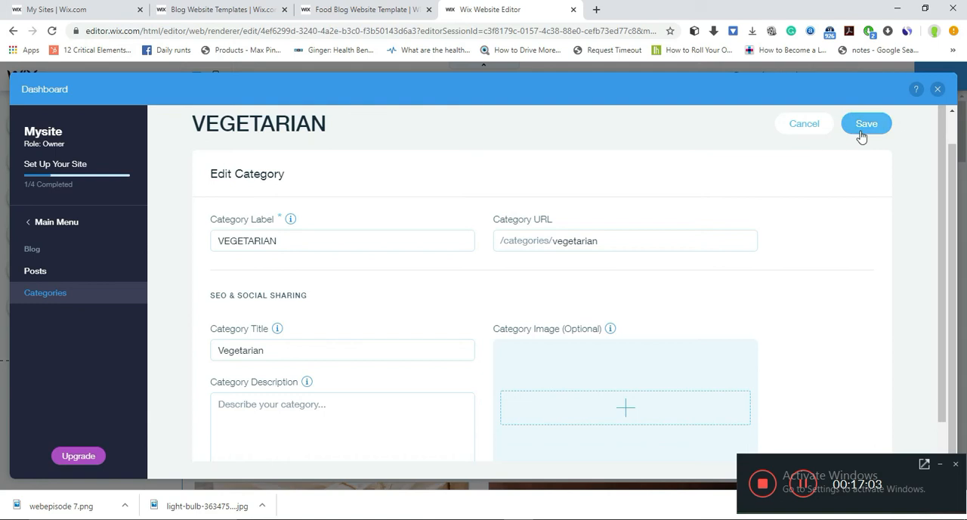
left_click(804, 122)
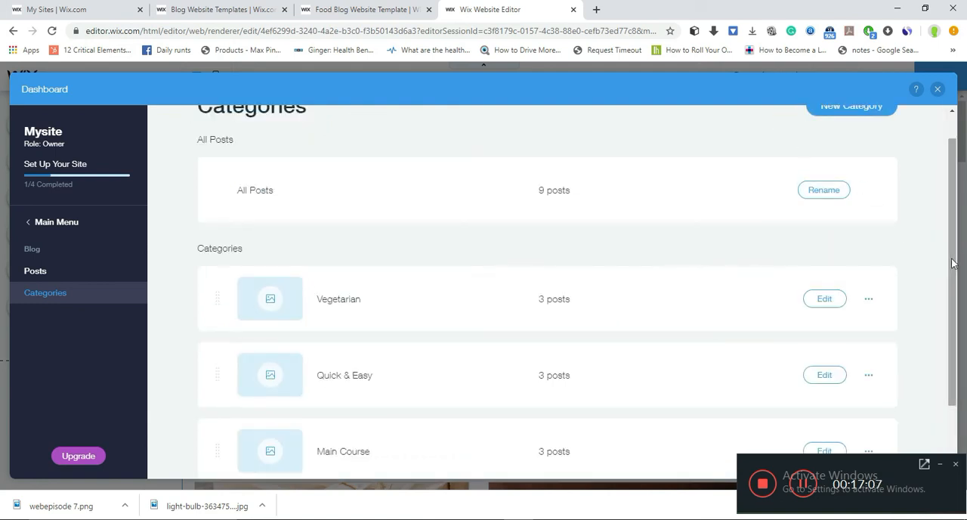
- Start a new blog category and label it CATERGY1
scroll(930, 198, "up", 1)
scroll(949, 294, "down", 3)
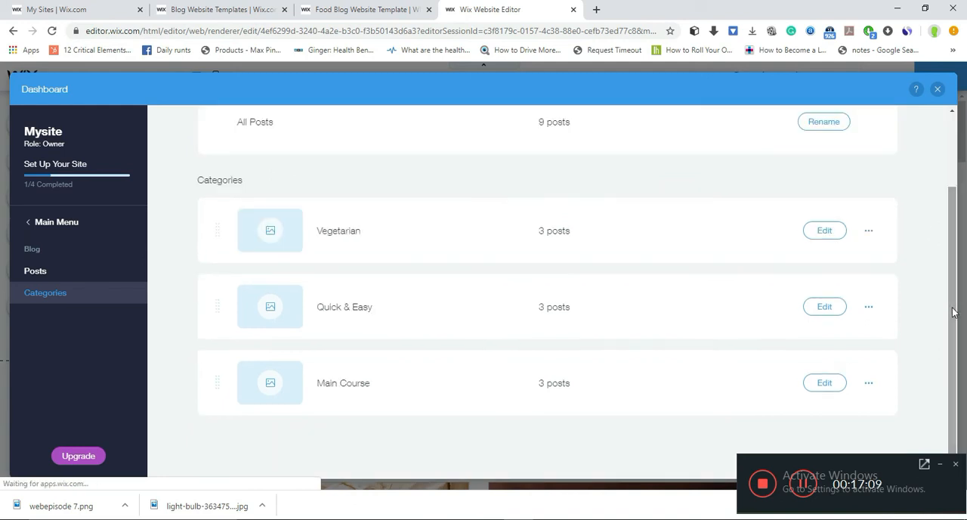
left_click_drag(951, 317, 952, 326)
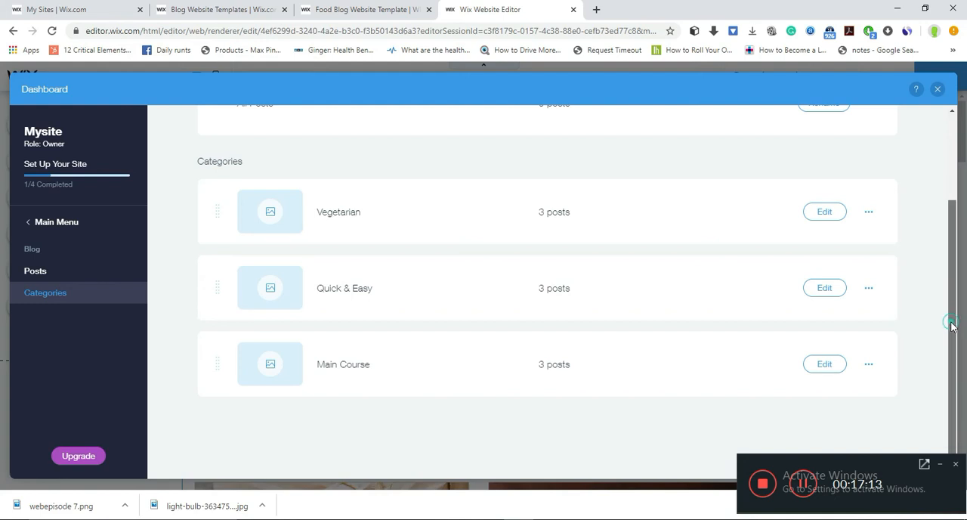
scroll(948, 322, "up", 4)
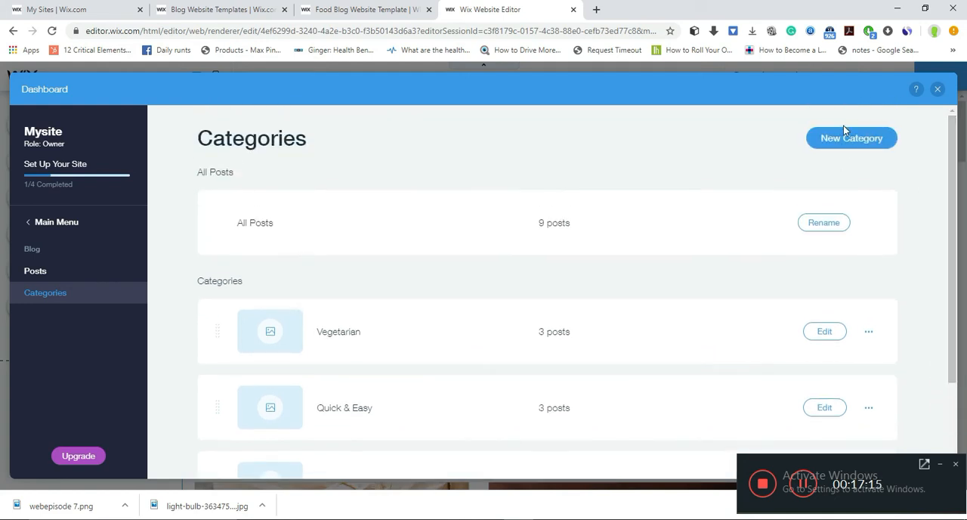
left_click(844, 139)
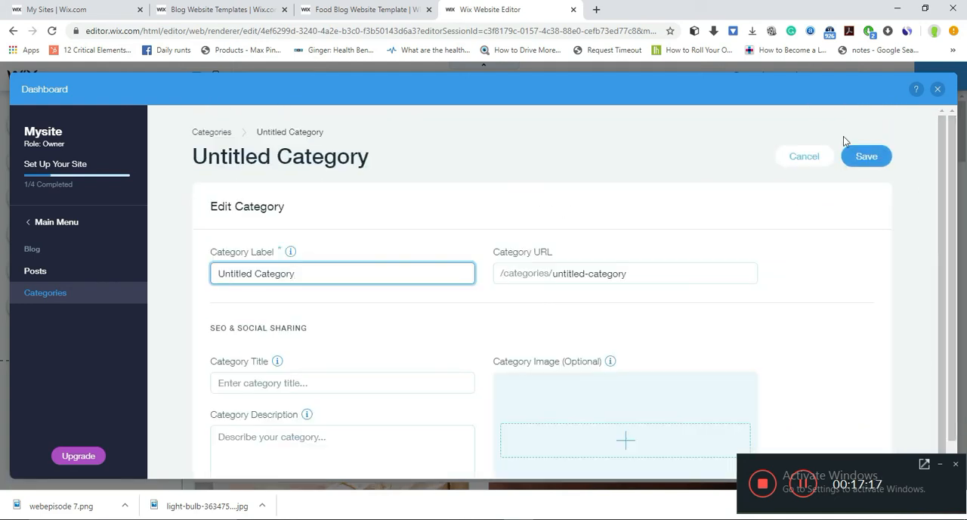
key("BackSpace")
key("ctrl+a")
key("BackSpace")
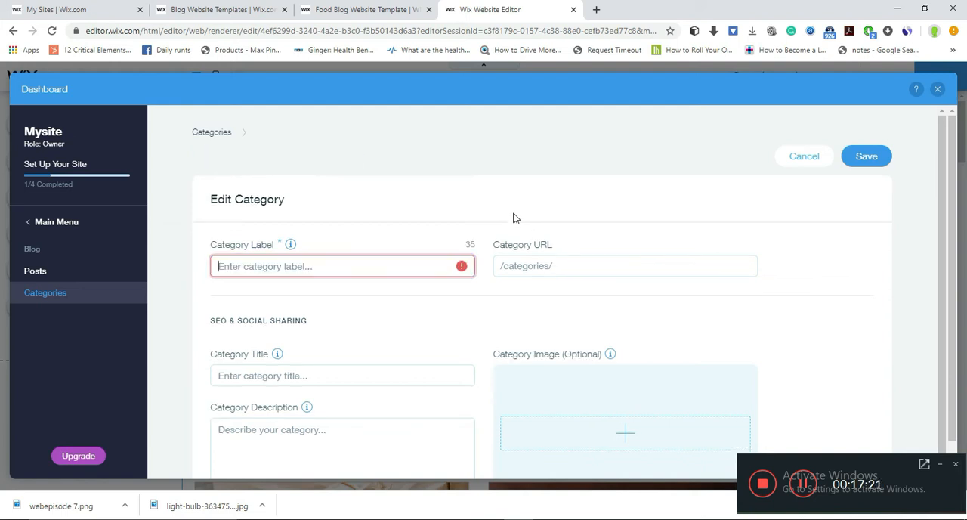
type("A")
key("BackSpace")
type("CATERGY1")
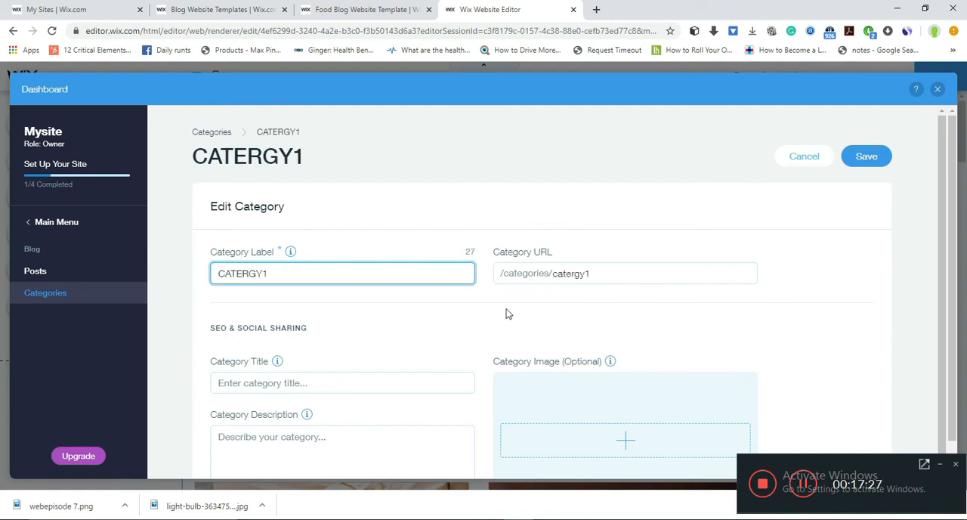
- Enter CATETEGOYR1 as the new category's title and cancel creating the category
left_click(313, 386)
type("CATETEGOYR1")
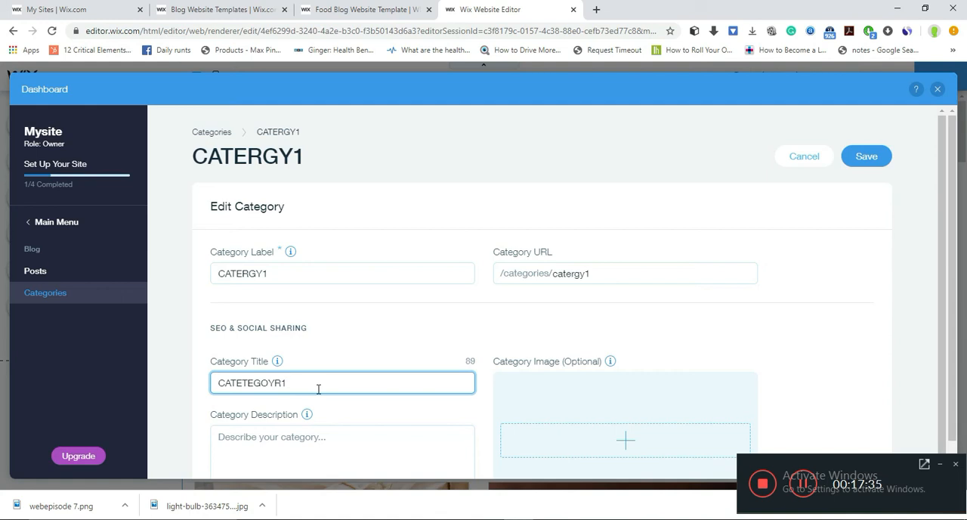
left_click(221, 432)
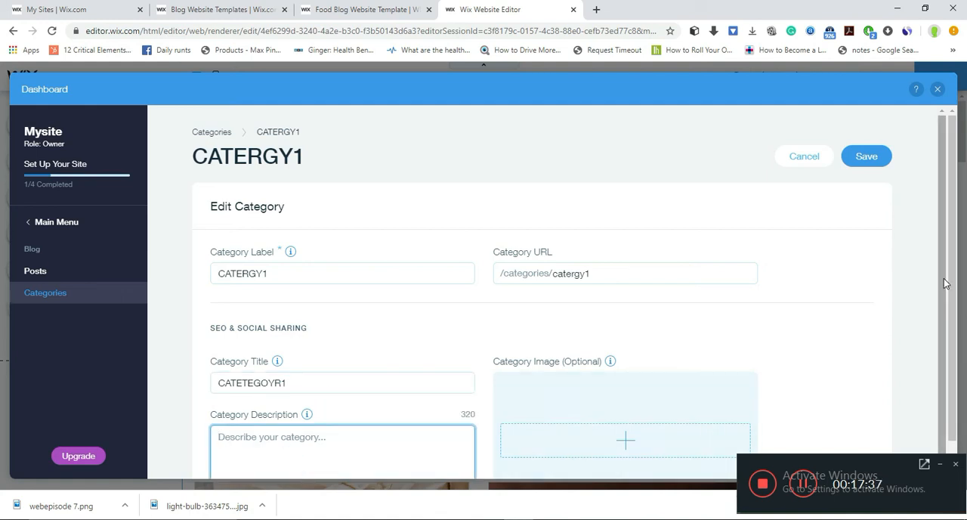
left_click_drag(943, 285, 898, 270)
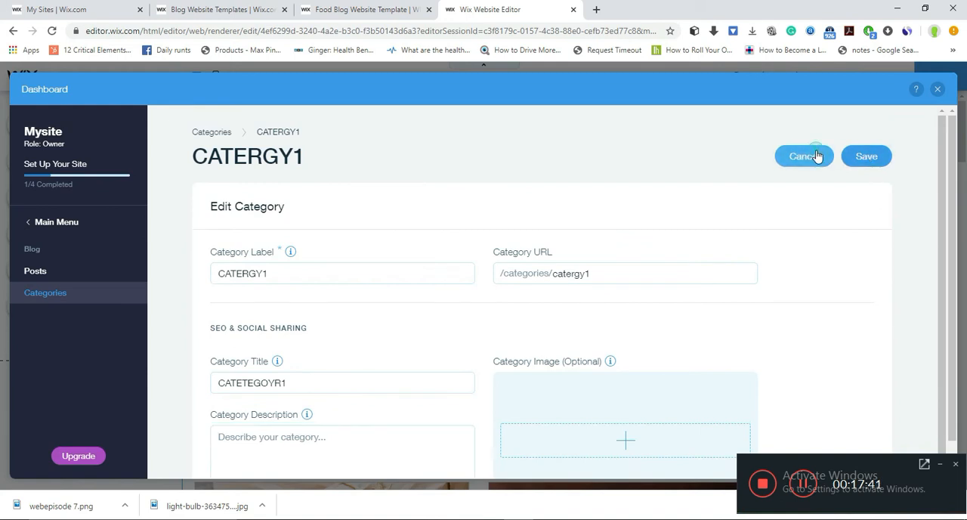
left_click(820, 155)
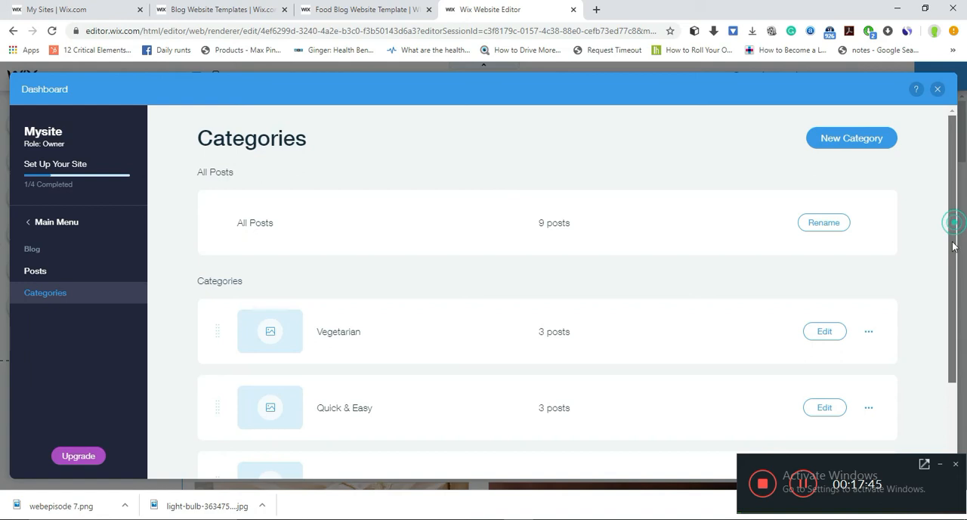
- Open the blog's posts and look through the published ones
scroll(953, 223, "down", 2)
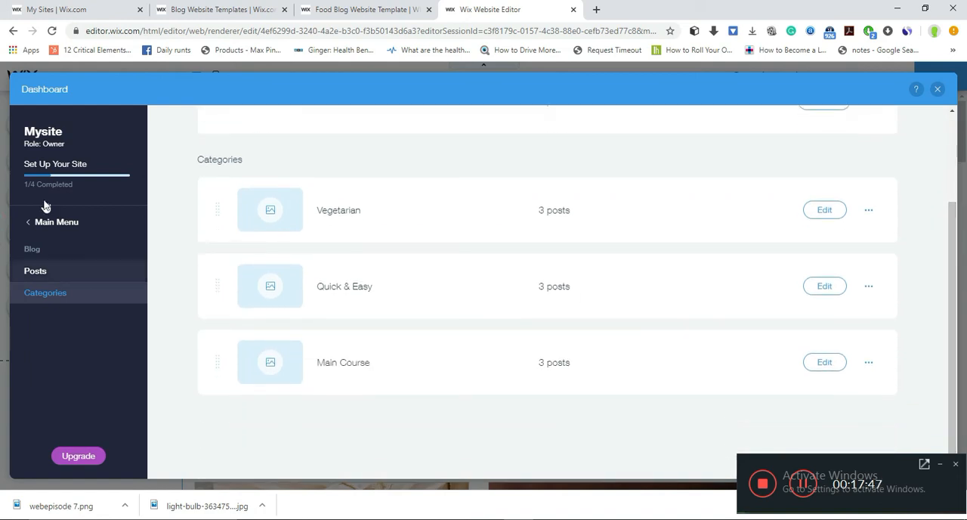
left_click(42, 275)
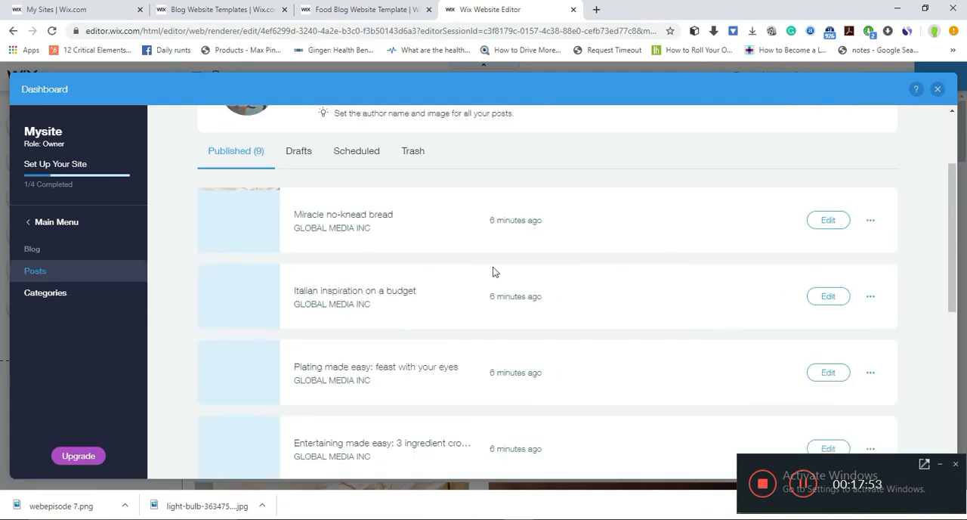
left_click_drag(954, 262, 966, 432)
left_click_drag(966, 312, 957, 205)
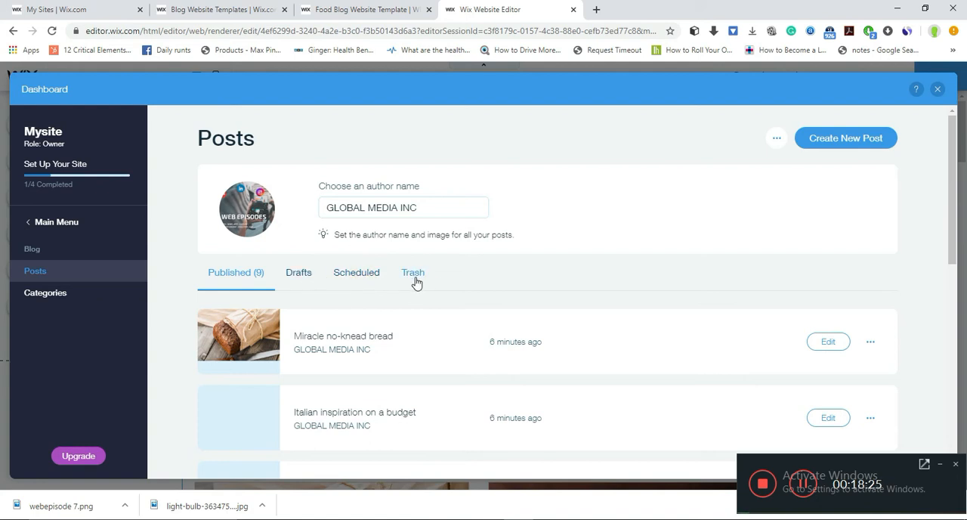
- Move the published post "Miracle no-knead bread" to the trash
left_click(870, 342)
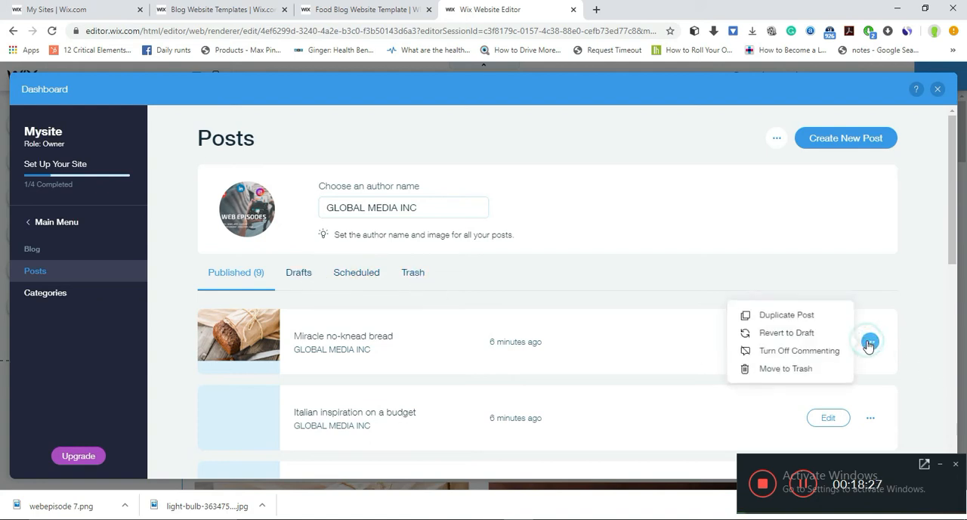
left_click(786, 369)
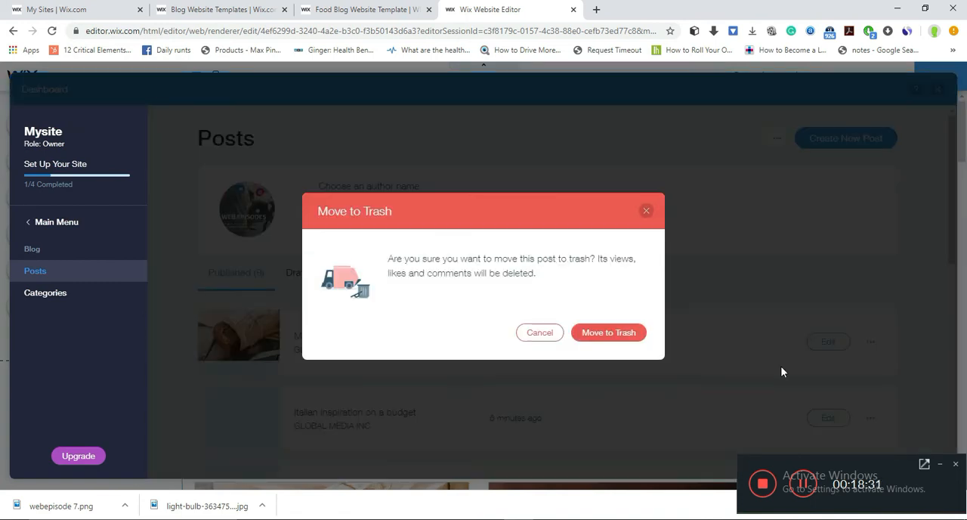
left_click(627, 333)
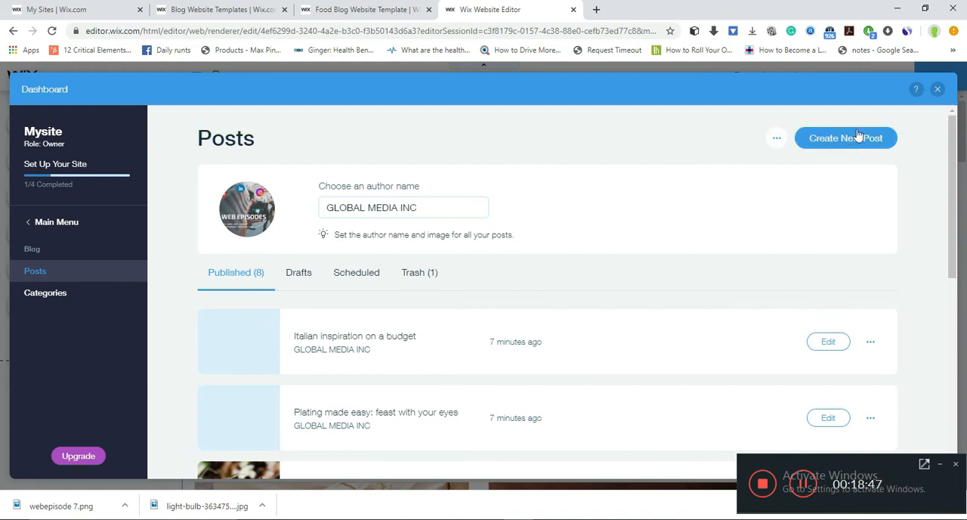
- Create a new blog post titled "THIS IS AN EXAMPLE POST"
left_click(837, 140)
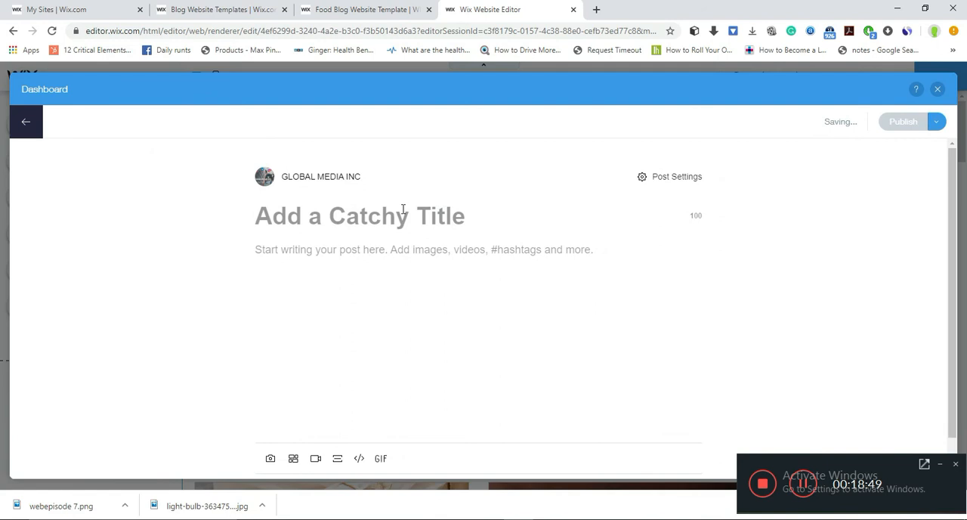
left_click(474, 226)
left_click(408, 257)
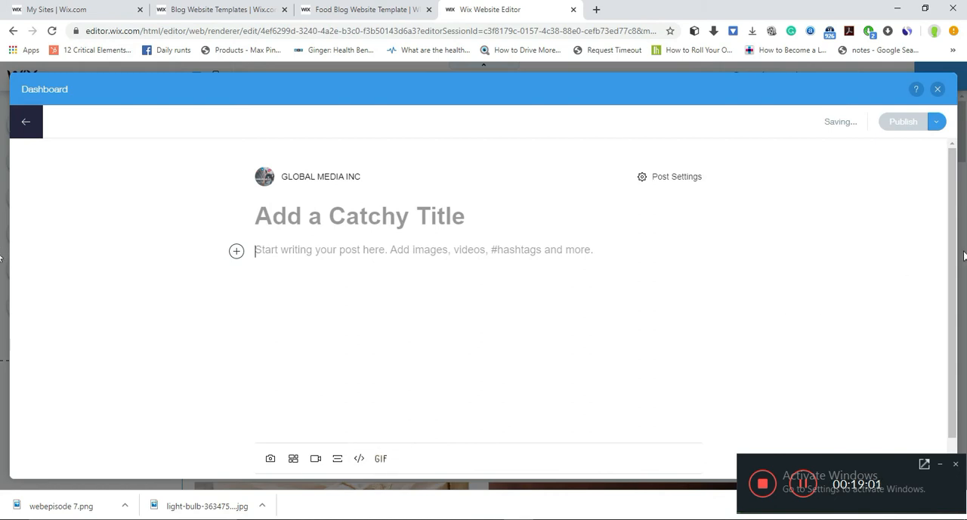
mouse_move(954, 261)
left_mouse_down()
mouse_move(954, 321)
mouse_move(954, 253)
left_mouse_up()
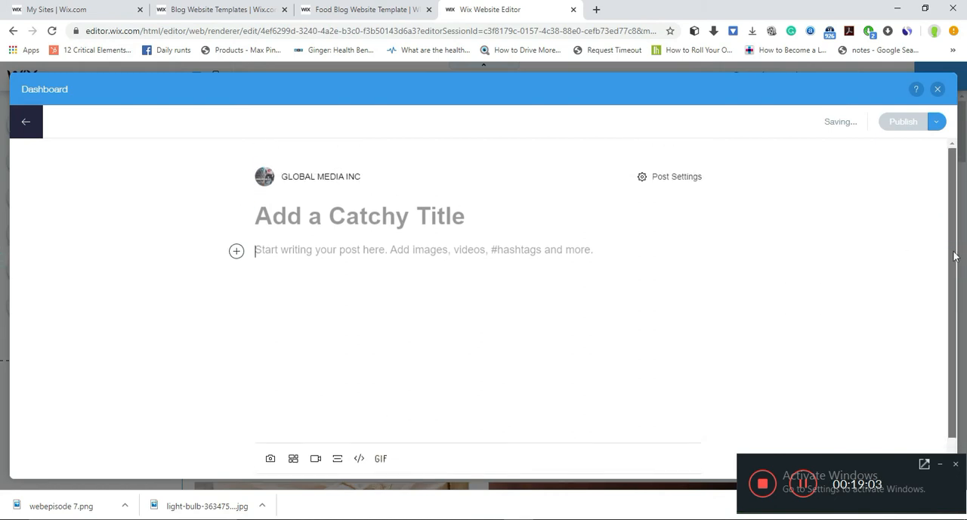
left_click(373, 214)
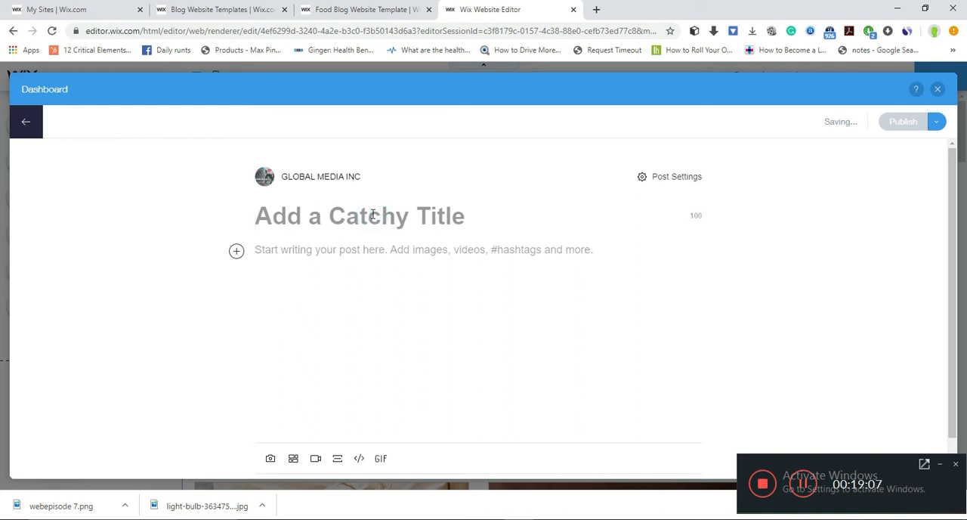
type("THIS IS AN EXAMPLE POST")
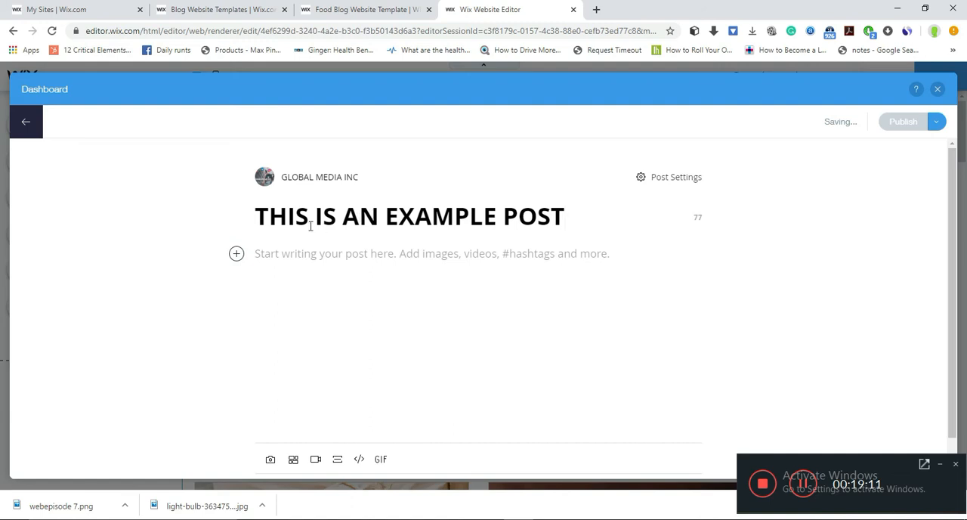
left_click(376, 249)
- Search the web for a lorem ipsum generator in a new tab and copy lipsum.com's "What is Lorem Ipsum?" and "Why do we use it?" sections
left_click(593, 9)
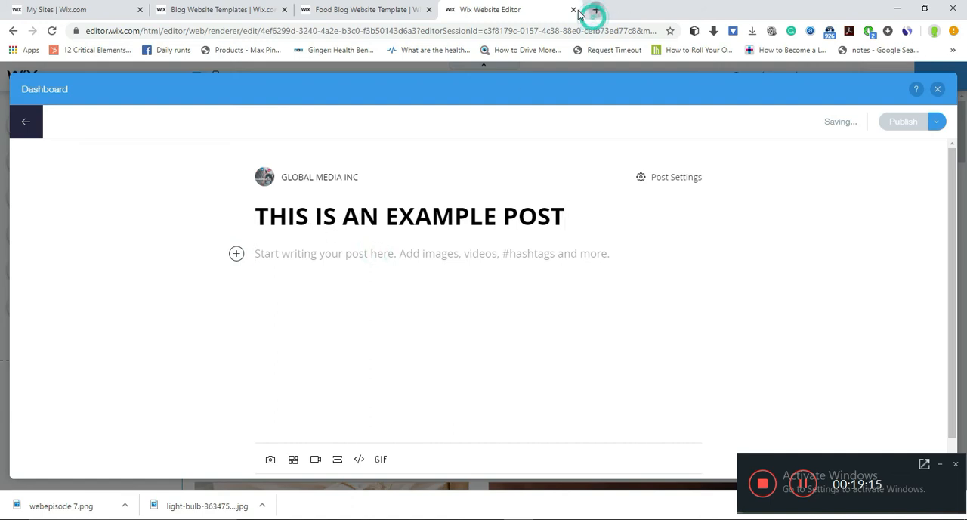
type("LOREM")
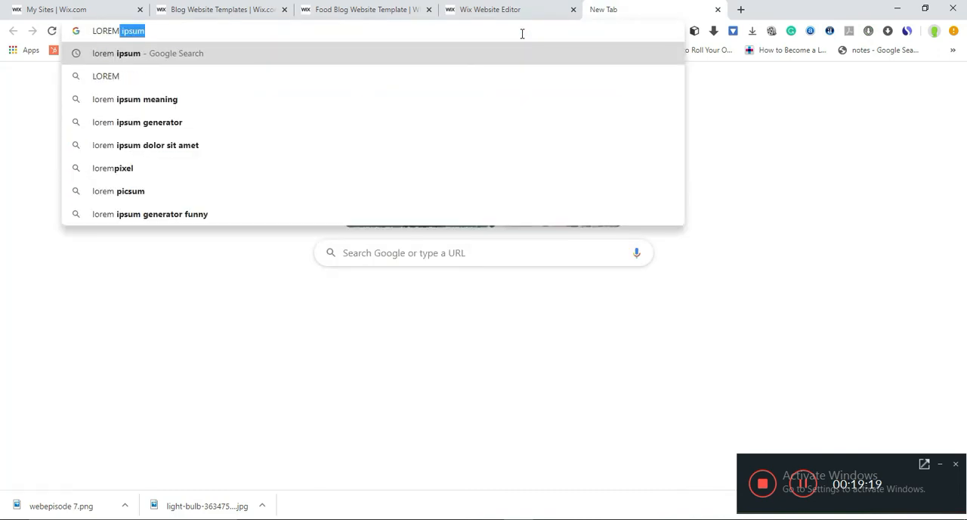
left_click(225, 122)
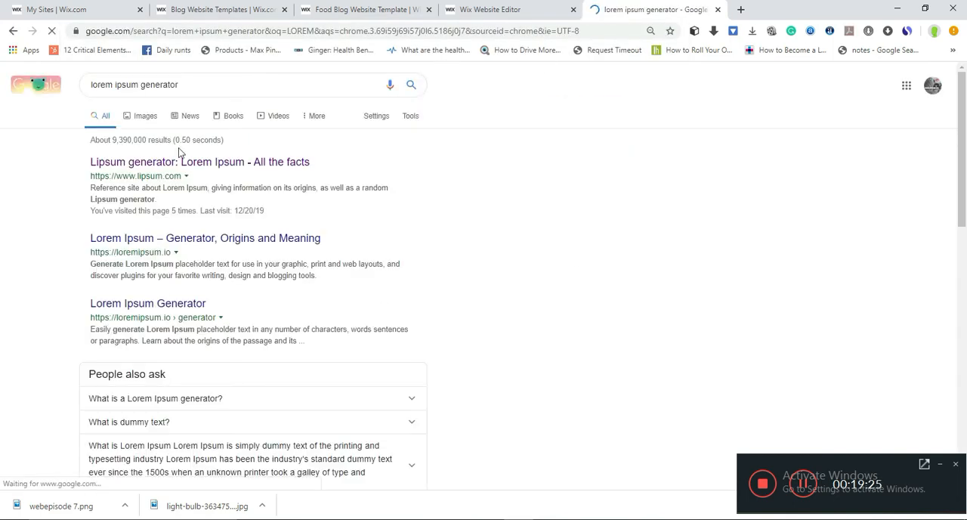
left_click(172, 166)
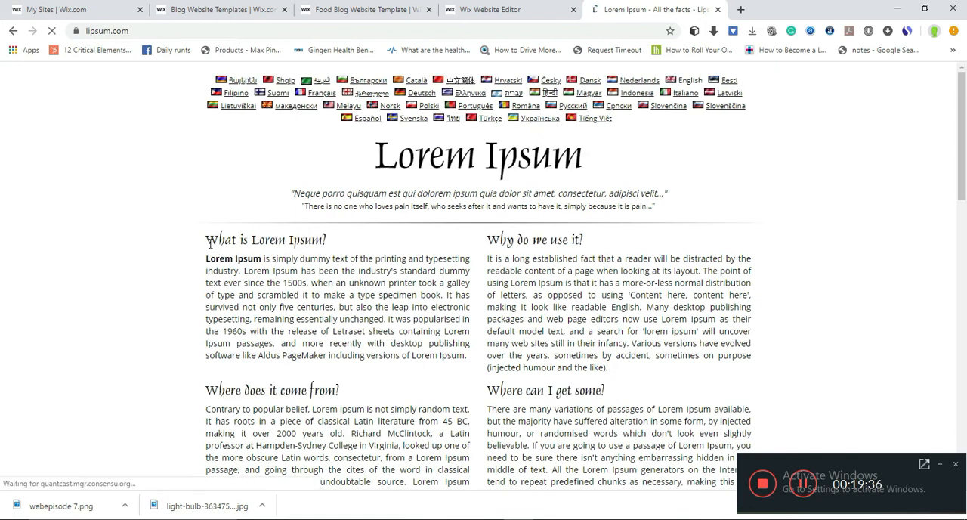
left_click_drag(208, 239, 421, 444)
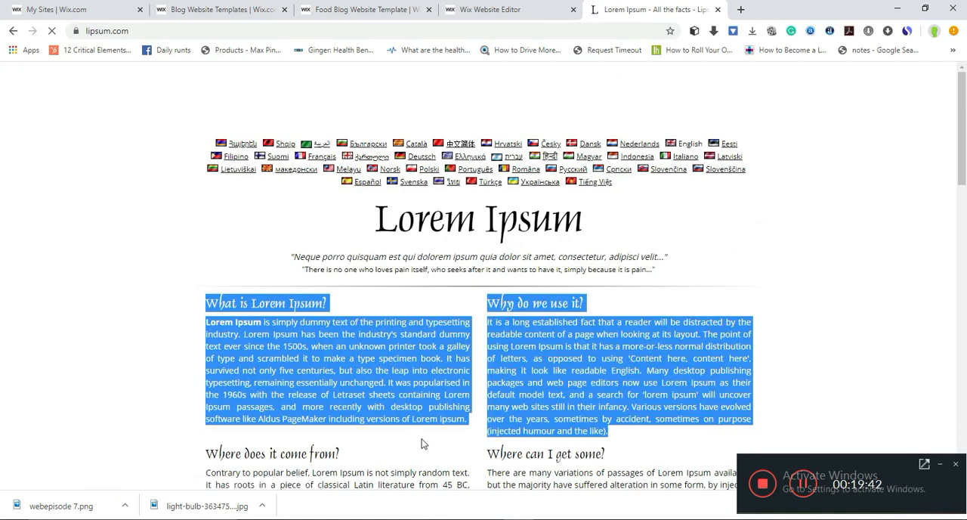
- Return to the Wix post editor and paste the copied Lorem Ipsum sections into the post body
left_click(518, 9)
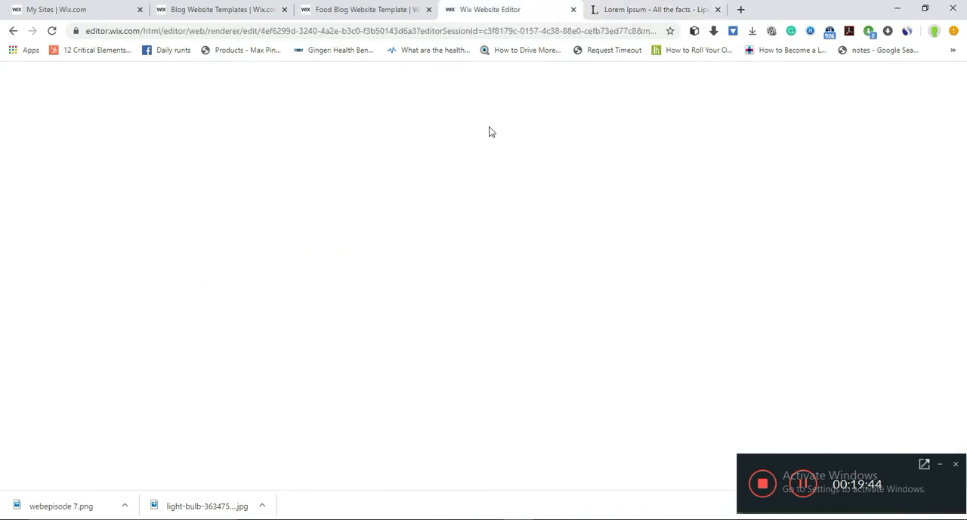
left_click(411, 255)
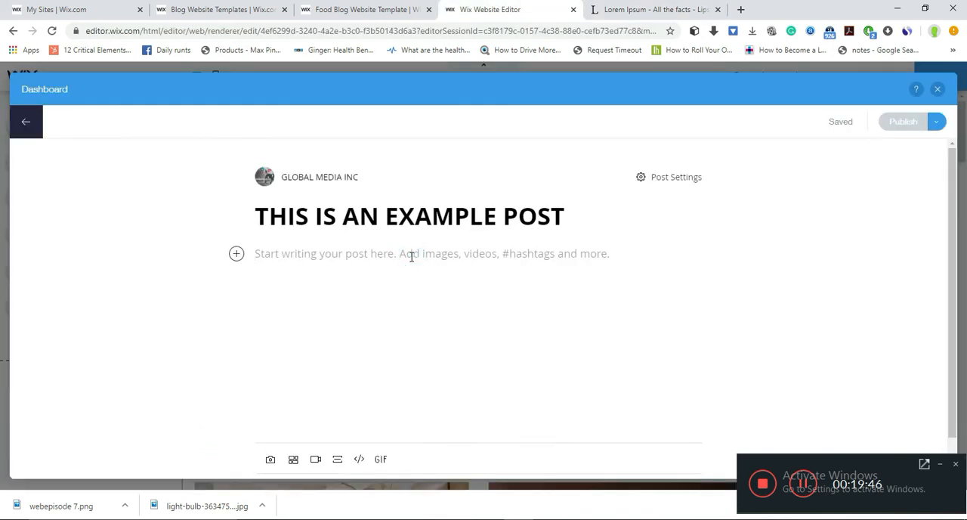
key("ctrl+v")
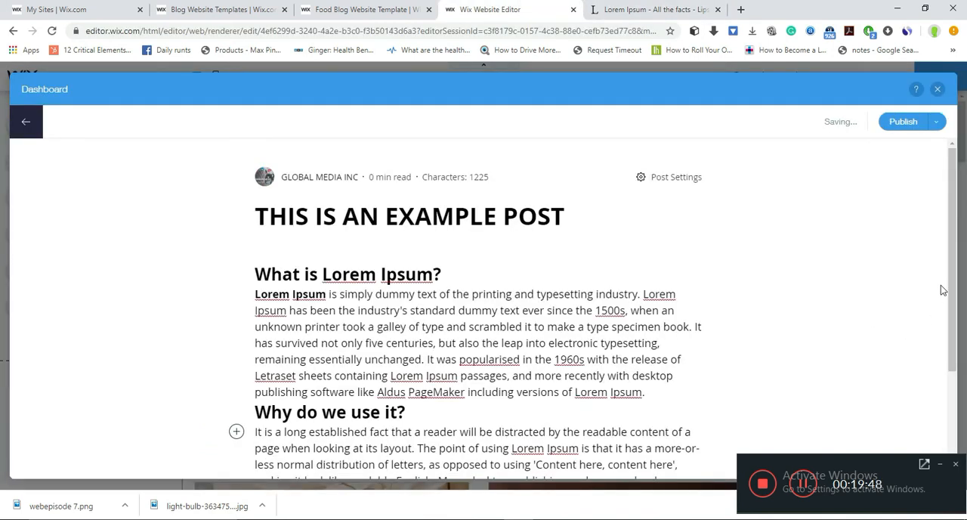
- Insert the BLOGGING MASTER CLASS image from Downloads below the post's last paragraph and centre it
left_click_drag(953, 293, 963, 381)
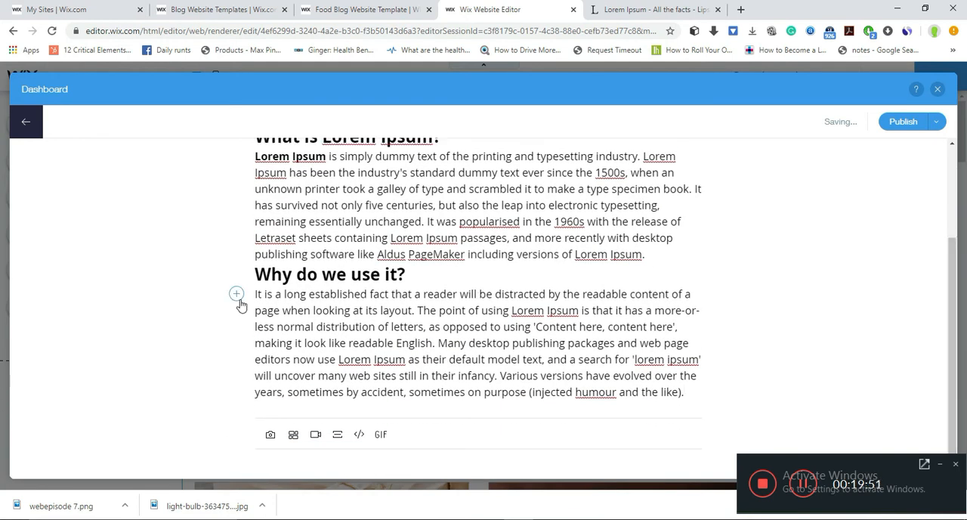
left_click(235, 297)
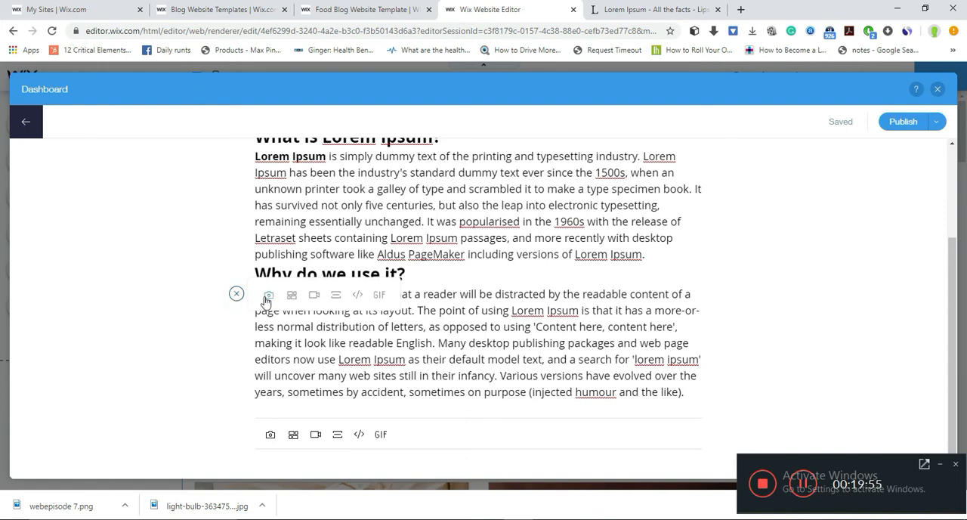
left_click(234, 295)
left_click(235, 296)
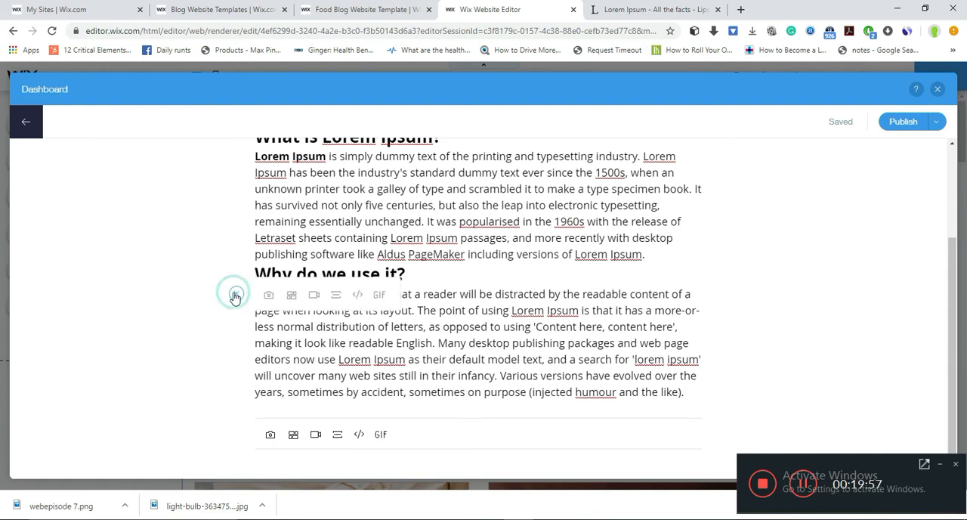
left_click(264, 294)
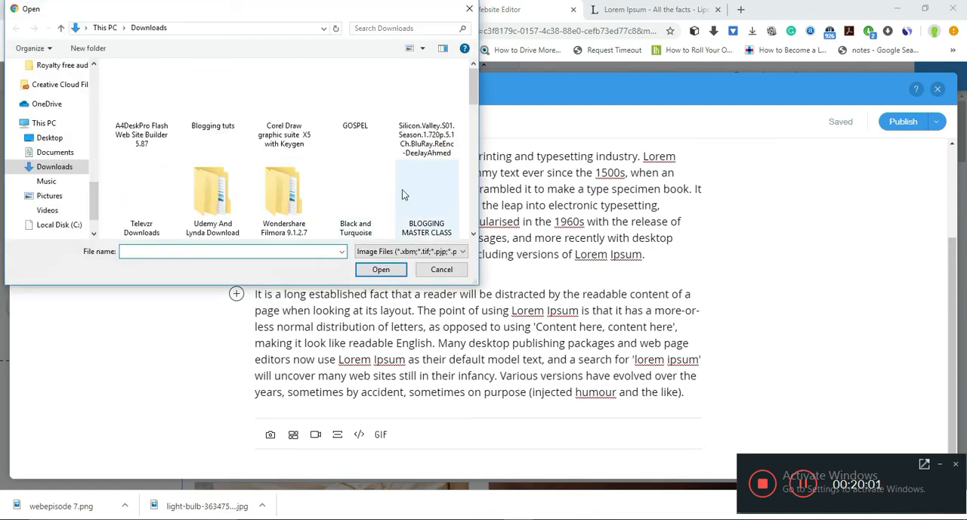
left_click(444, 195)
left_click(396, 276)
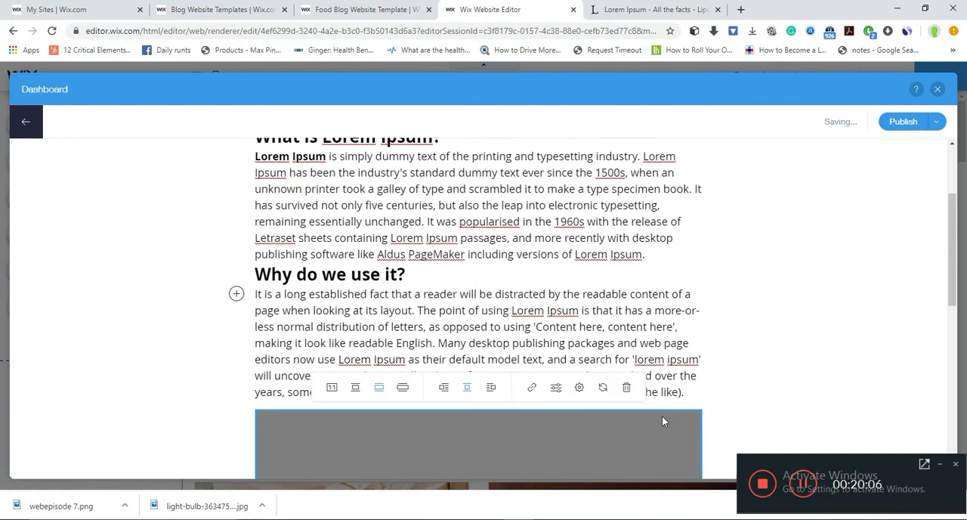
left_click(468, 387)
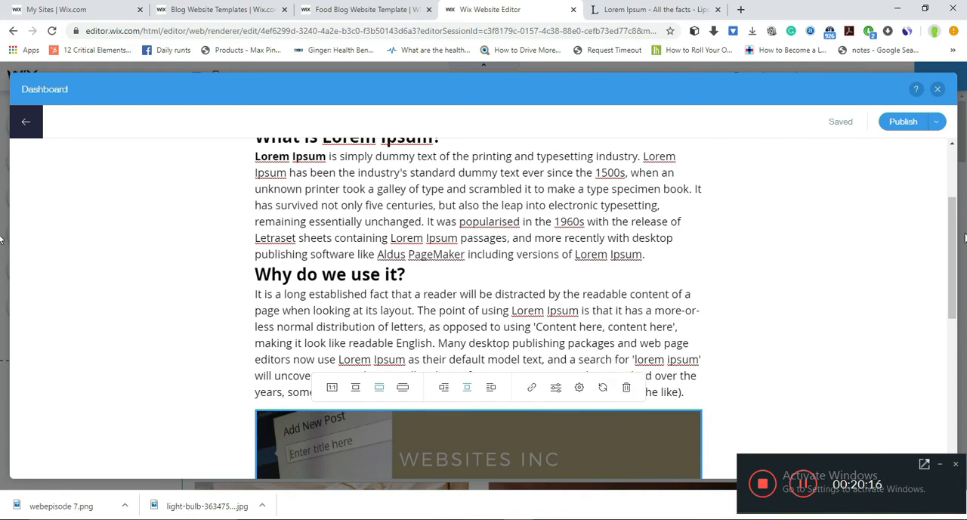
left_click_drag(953, 256, 965, 317)
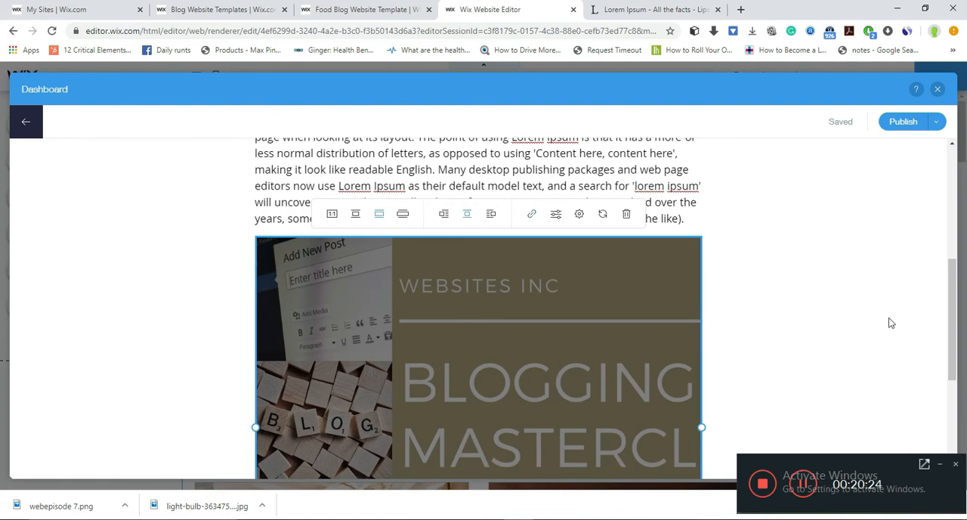
left_click_drag(950, 345, 937, 276)
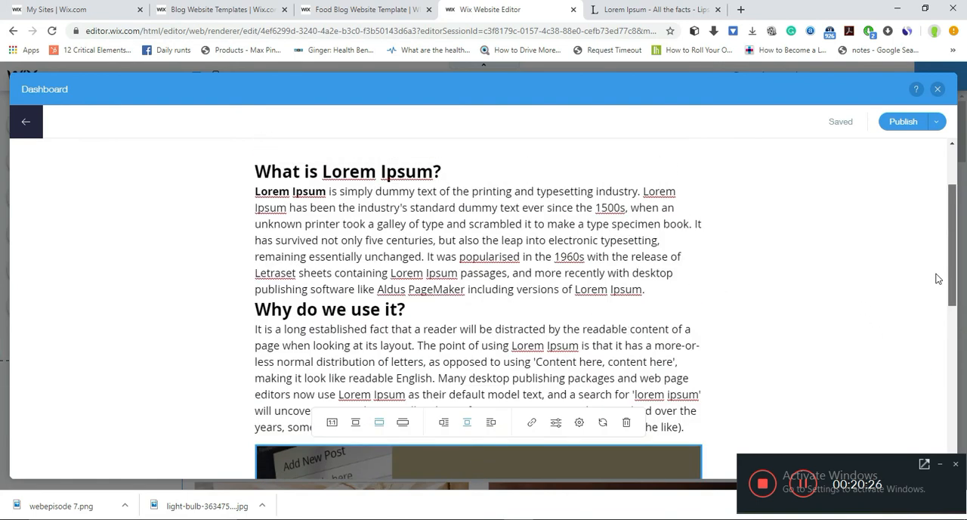
- Insert the Black and Turquoise Business Magnate image from Downloads below the "Why do we use it?" heading
left_click(304, 345)
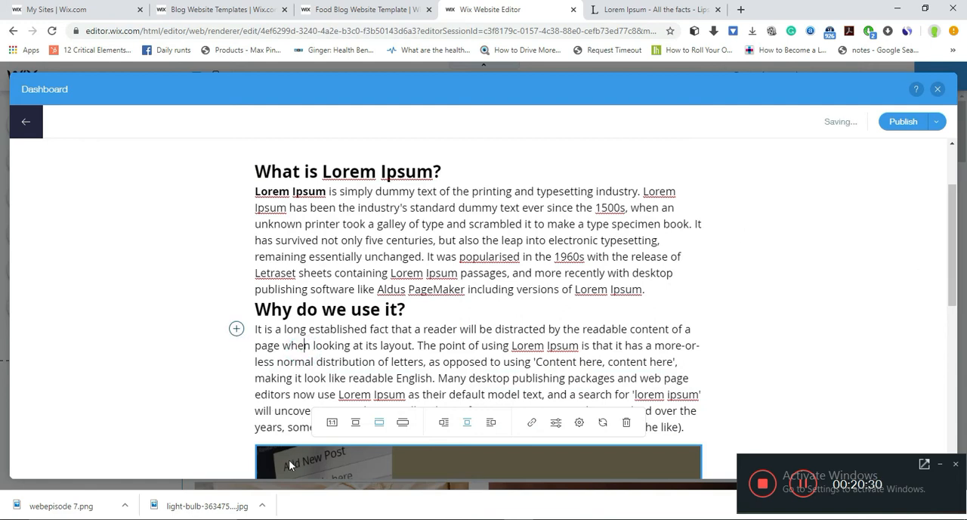
left_click(299, 308)
left_click(237, 305)
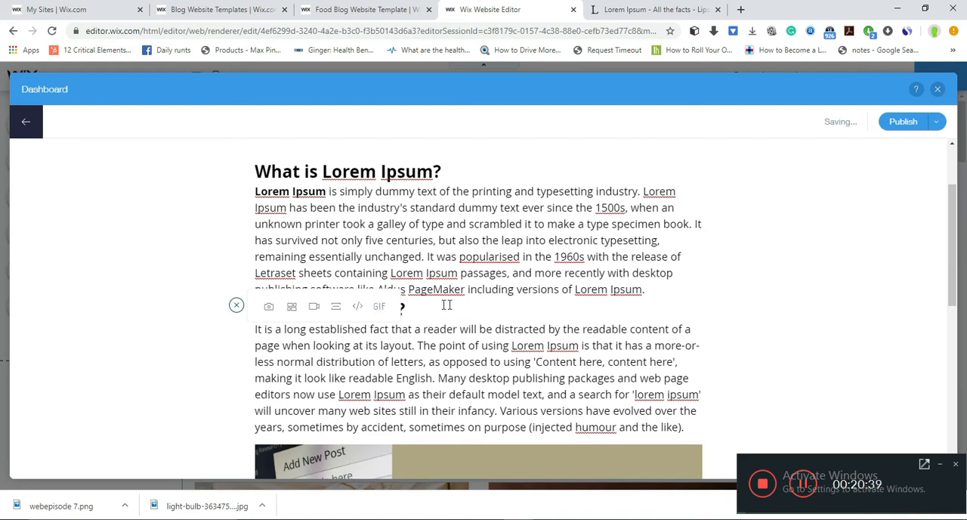
left_click(266, 307)
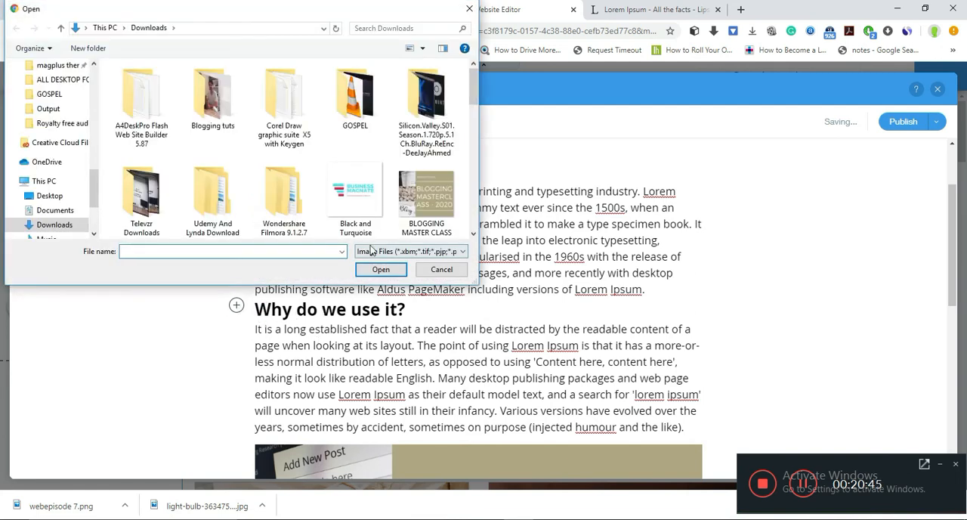
left_click(355, 198)
left_click(381, 269)
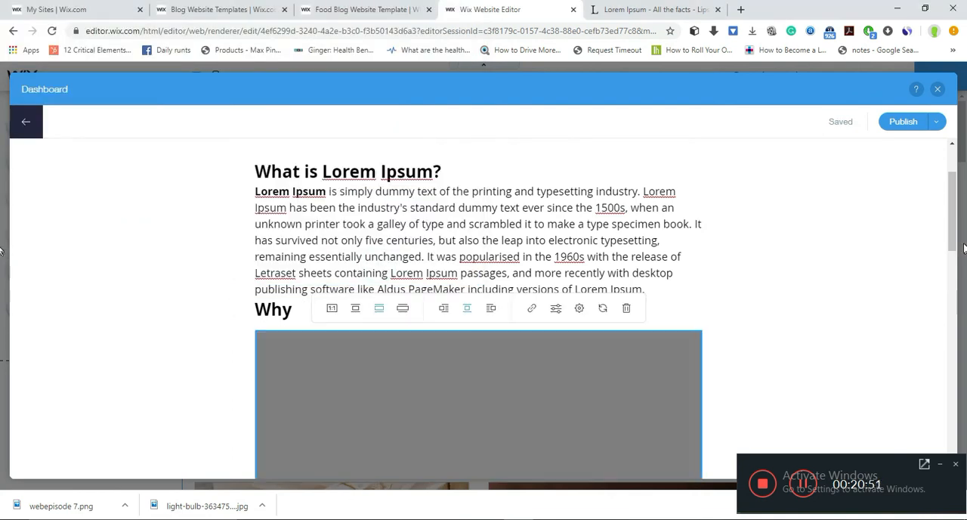
- Delete the Blogging Masterclass image from the end of the post
left_click_drag(956, 247, 960, 415)
left_click(561, 393)
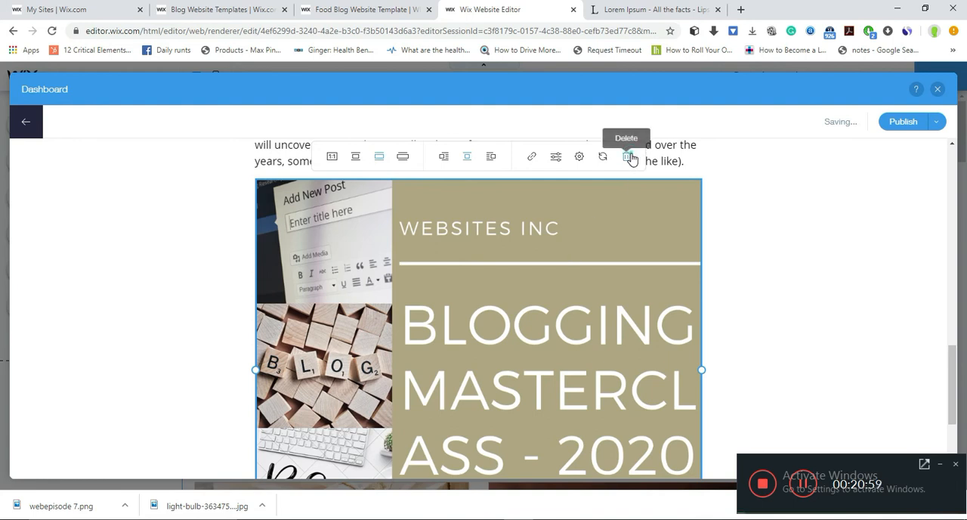
left_click(631, 156)
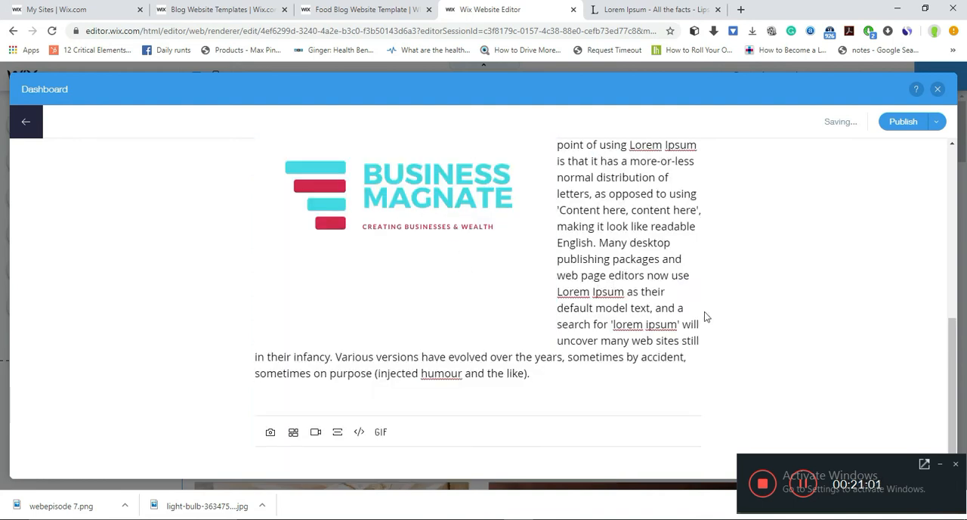
- Enlarge the Business Magnate image to nearly the full width of the post text
mouse_move(951, 365)
left_mouse_down()
mouse_move(944, 281)
mouse_move(954, 348)
left_mouse_up()
left_click(469, 273)
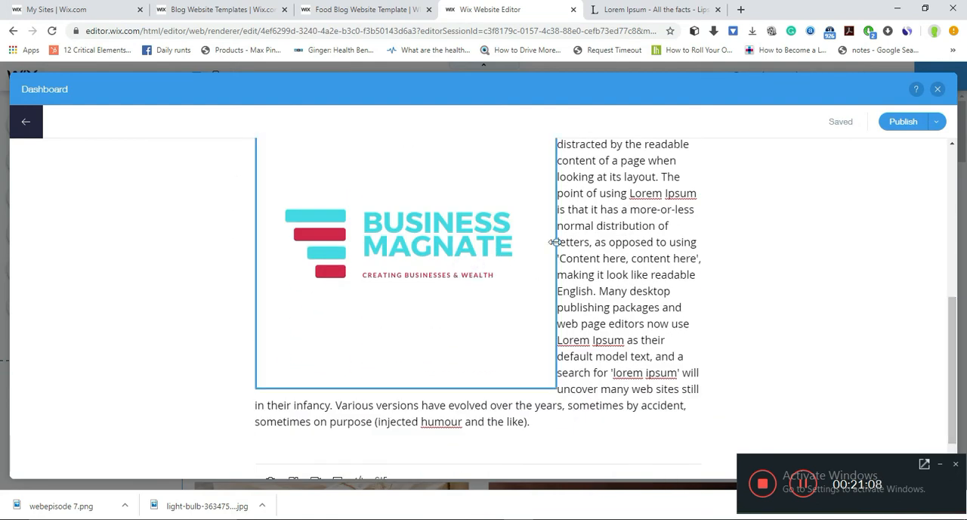
left_click_drag(556, 242, 696, 264)
left_click_drag(959, 330, 964, 429)
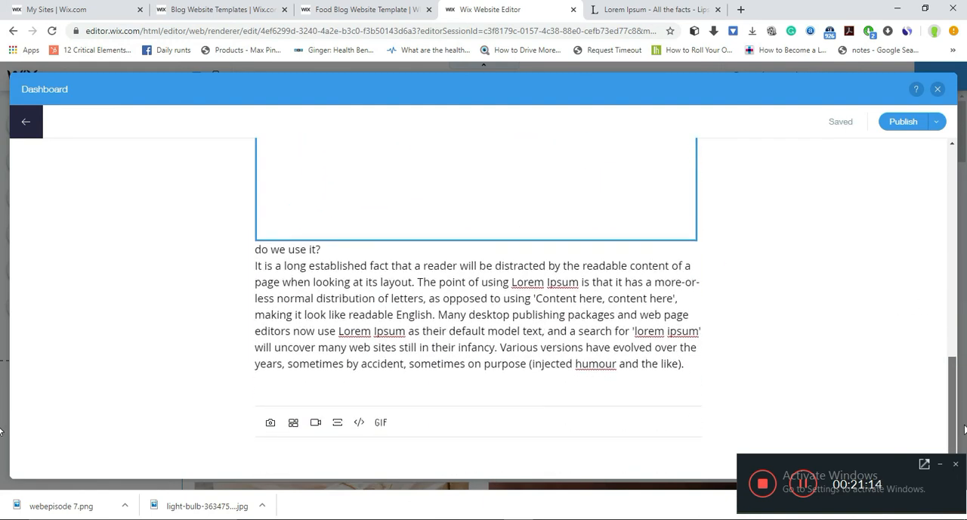
left_click_drag(965, 348, 965, 291)
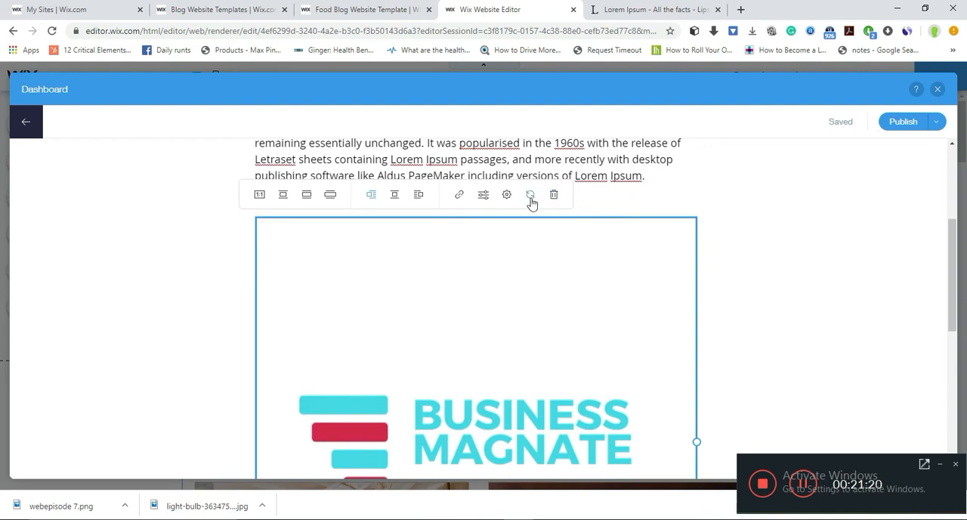
- Check the Business Magnate image's settings, cancel them, and delete the image from the post
left_click(505, 195)
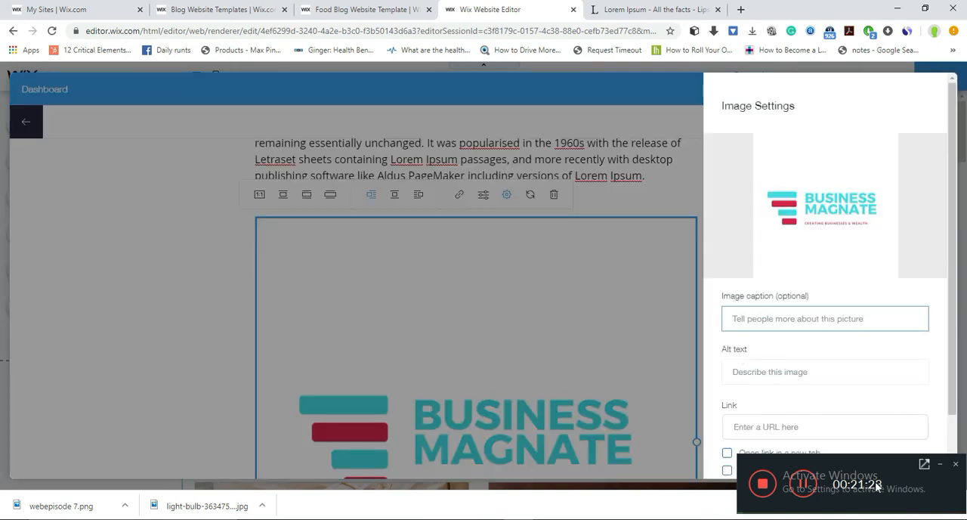
scroll(951, 362, "down", 1)
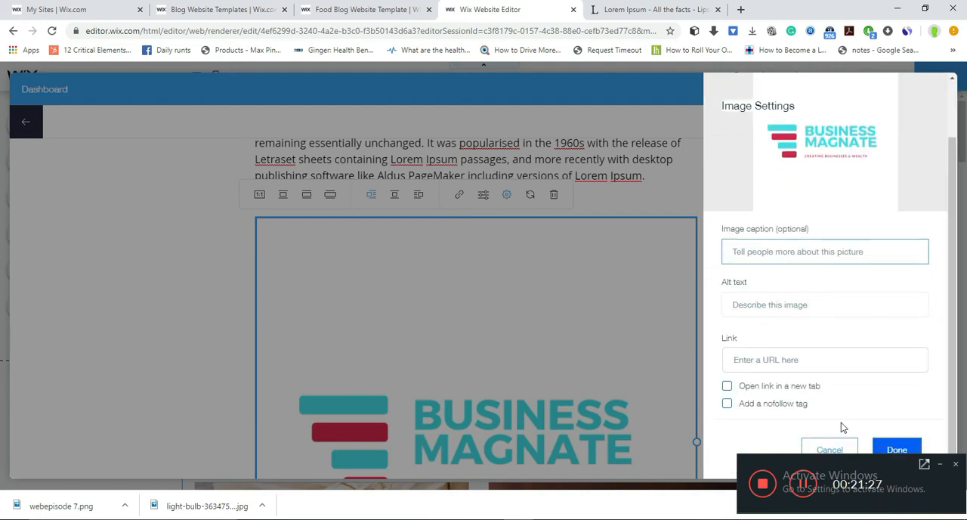
left_click(829, 448)
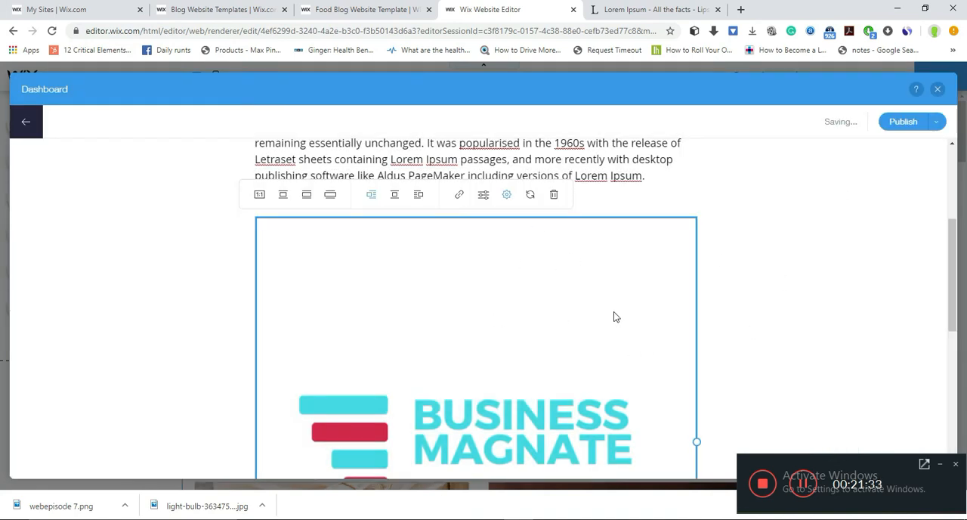
left_click(554, 195)
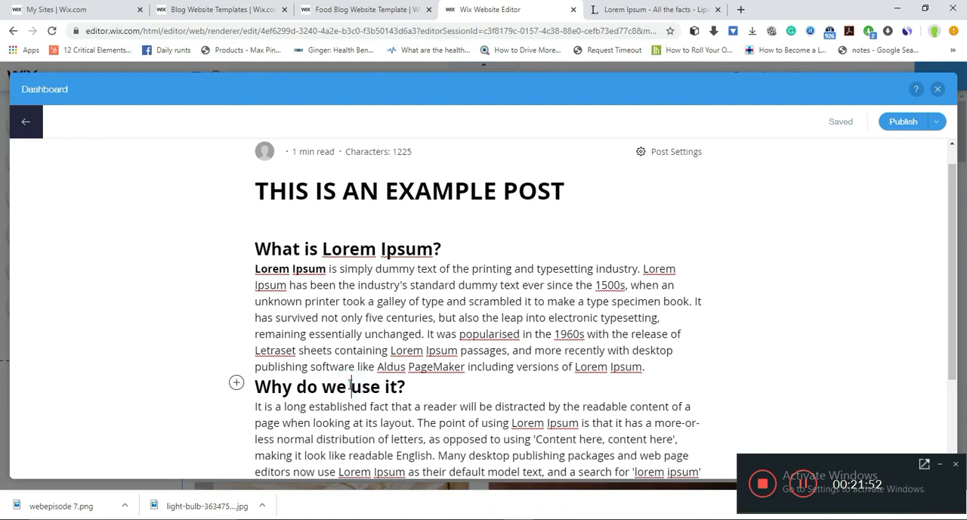
- Add a blank line after the "Why do we use it?" heading and insert the Business Magnate image there
left_click(420, 384)
key("Return")
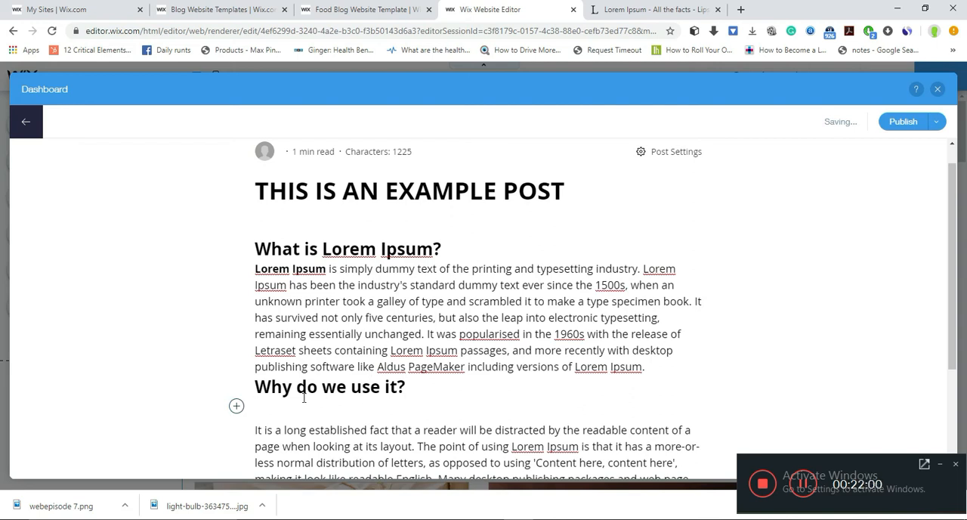
left_click(235, 407)
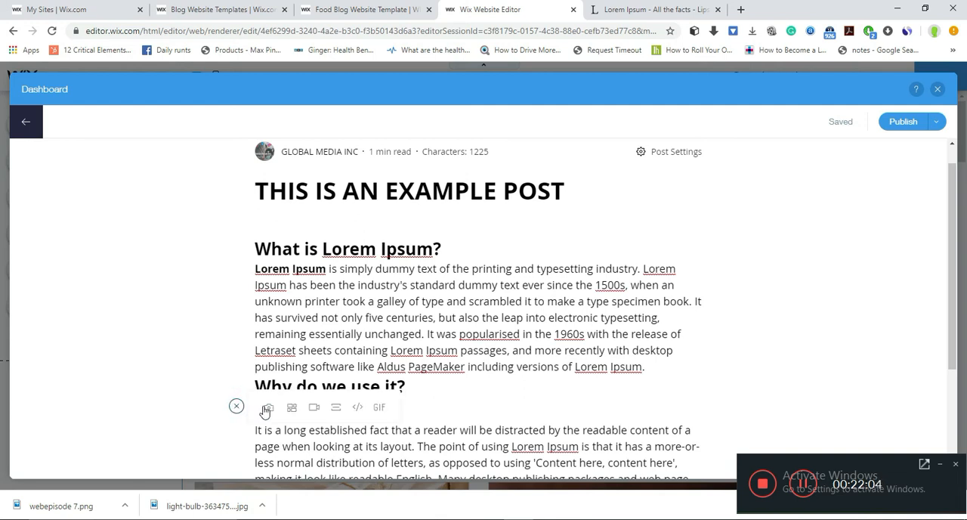
left_click(267, 409)
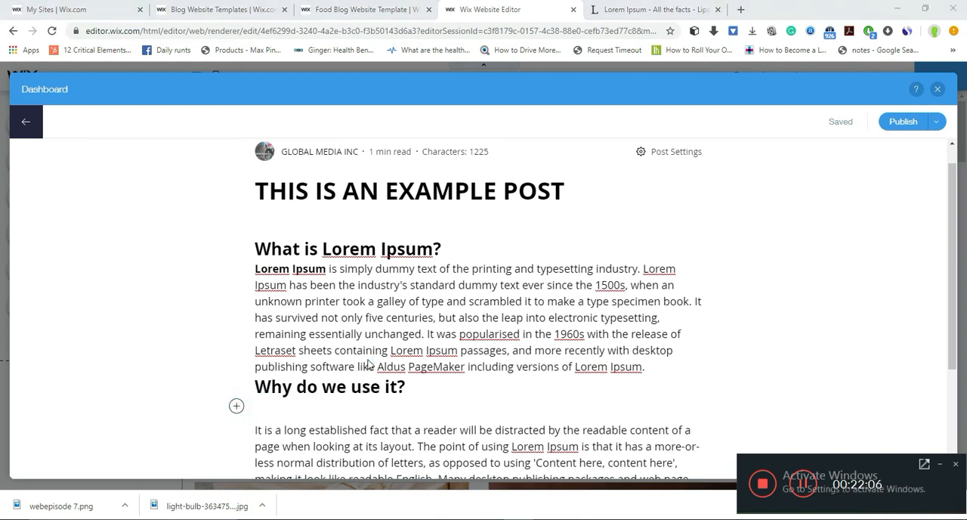
left_click(355, 195)
left_click(381, 269)
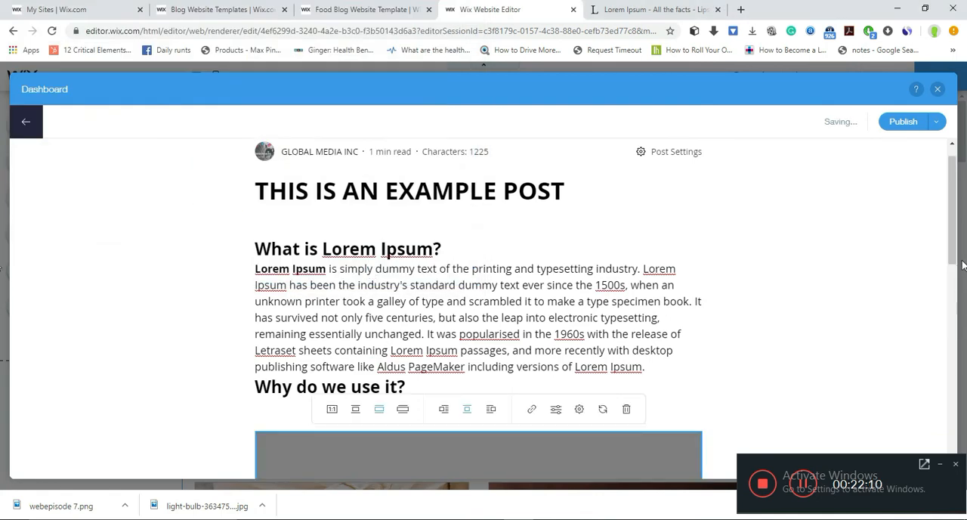
- Resize the inserted Business Magnate image to fill the post's text width, with the paragraph below it
left_click_drag(950, 239, 966, 251)
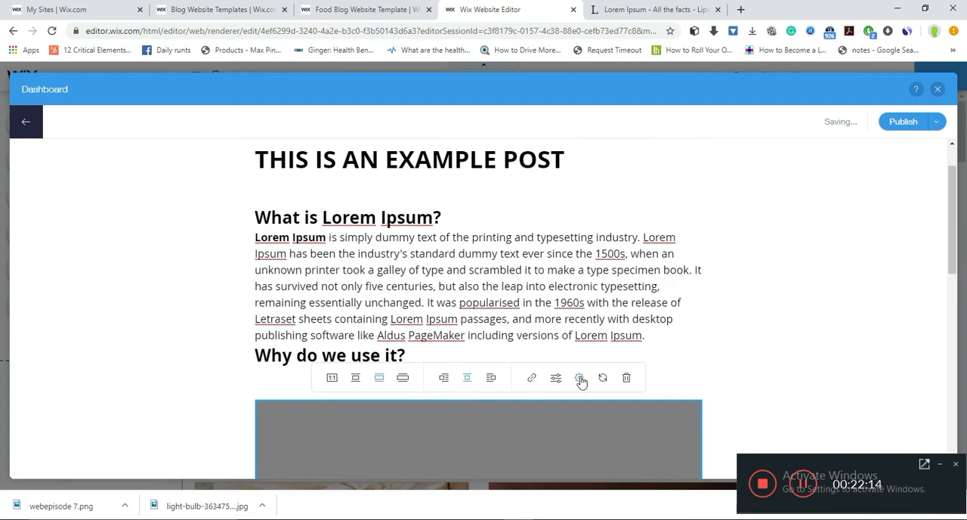
left_click(489, 379)
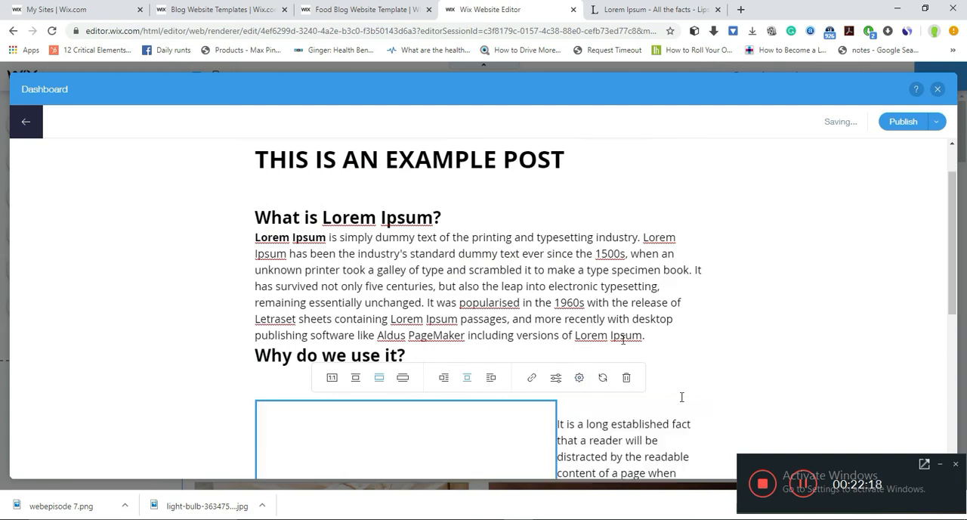
left_click_drag(952, 291, 957, 382)
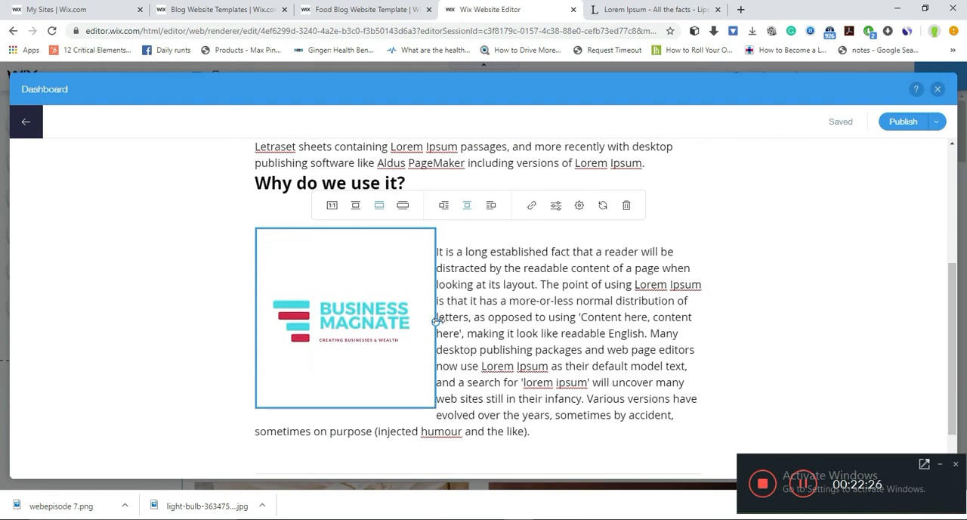
left_click_drag(437, 321, 701, 368)
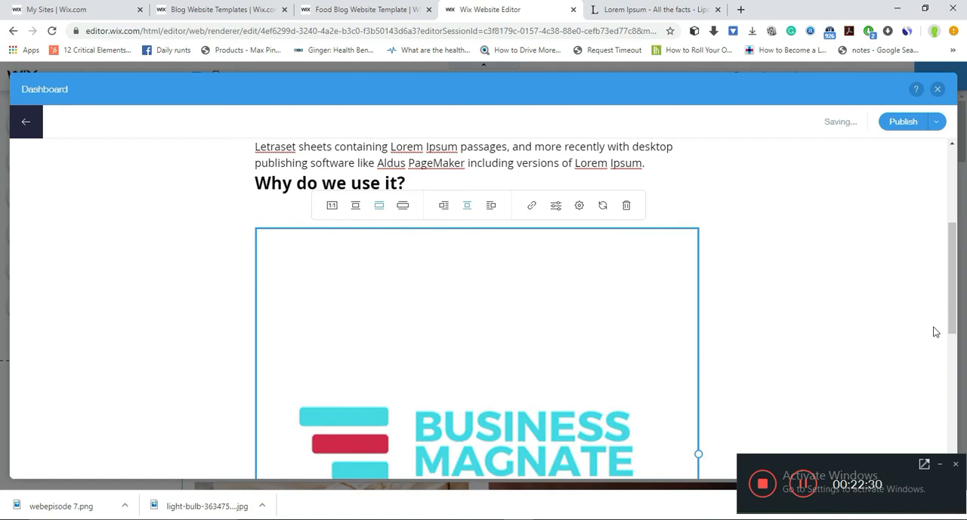
left_click_drag(952, 305, 965, 432)
left_click(701, 286)
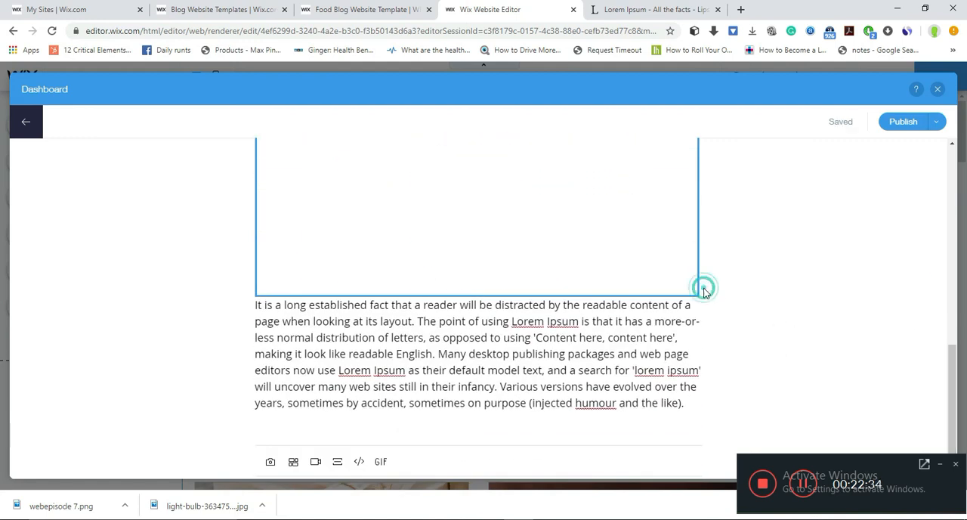
left_click(699, 285)
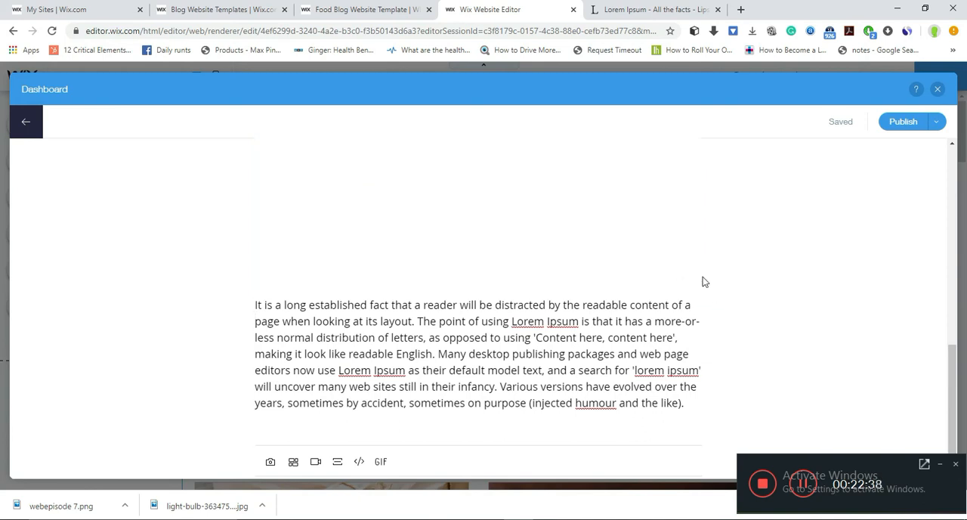
left_click(700, 279)
left_click(256, 305)
left_click_drag(951, 387, 941, 187)
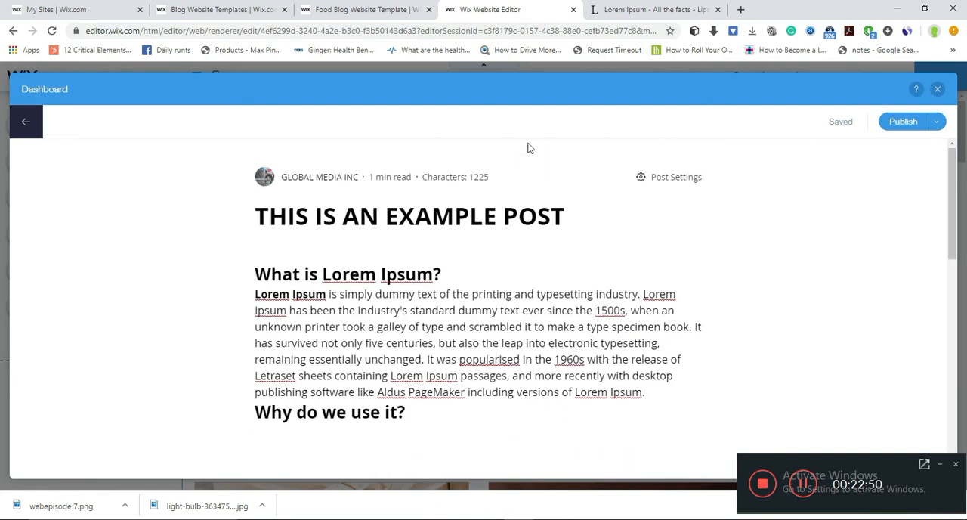
- Turn on Feature This Post in the post settings and assign the post to the Quick & Easy category
left_click(676, 176)
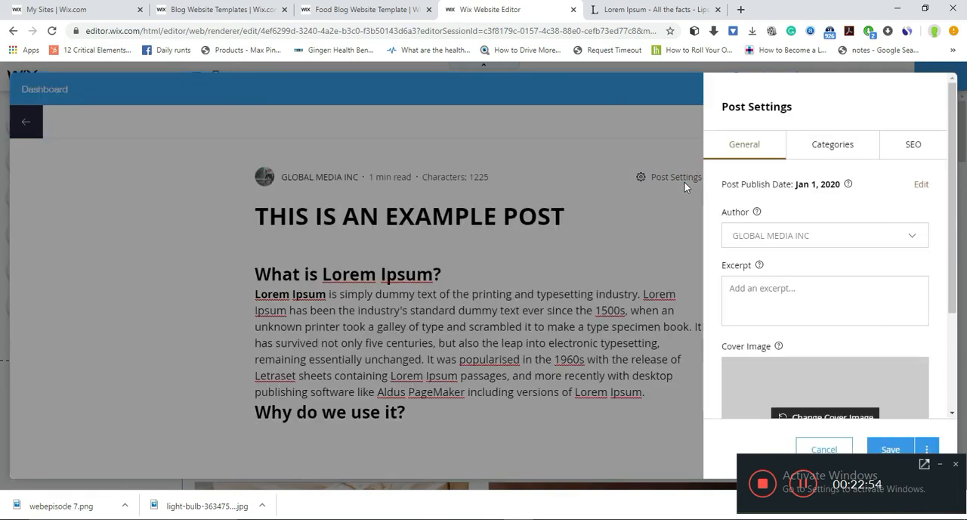
left_click_drag(951, 274, 965, 397)
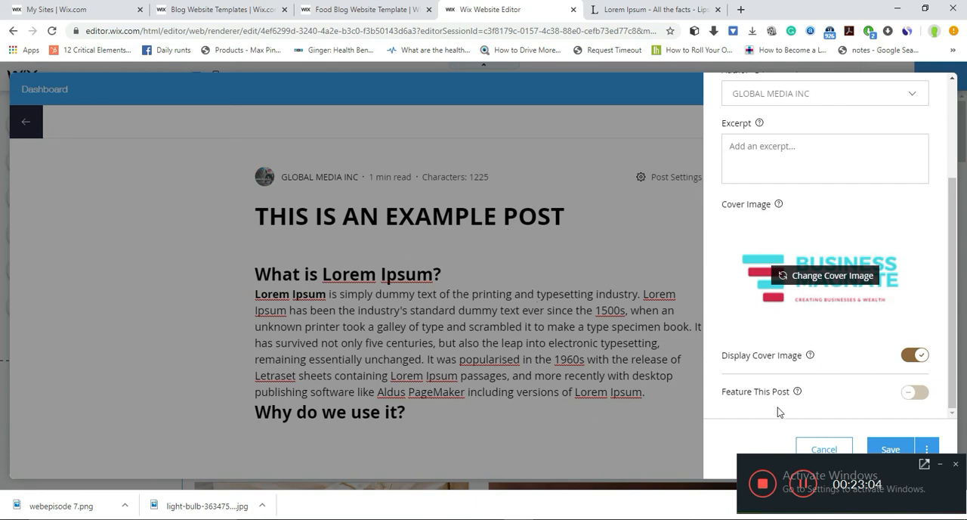
left_click(923, 393)
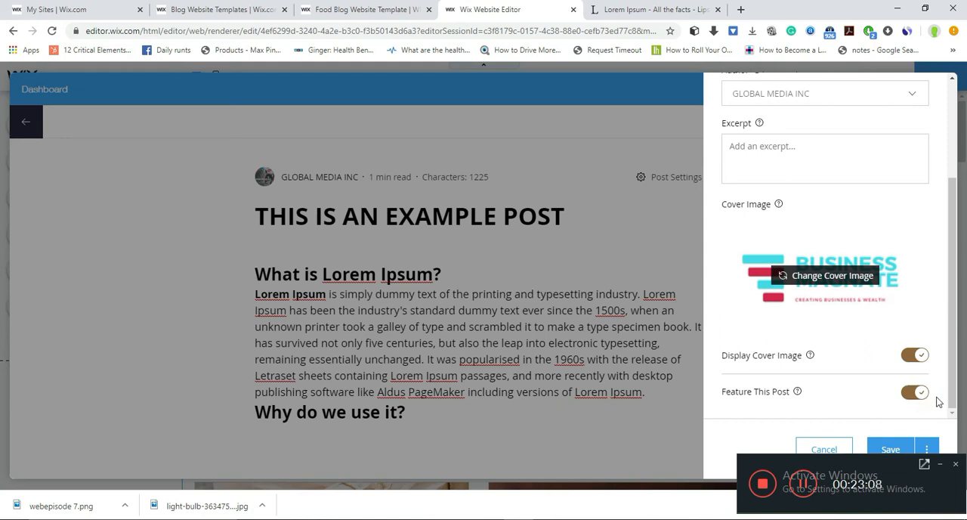
left_click_drag(953, 400, 943, 309)
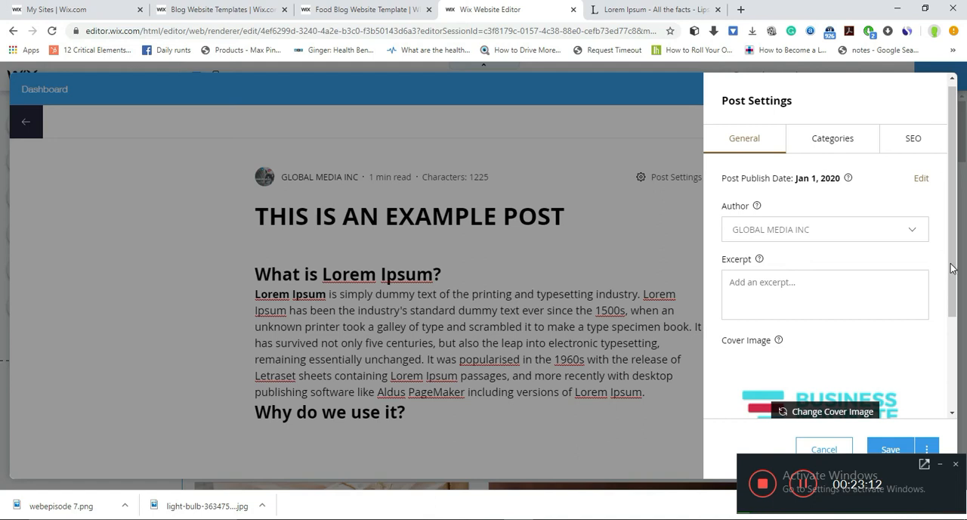
left_click(827, 140)
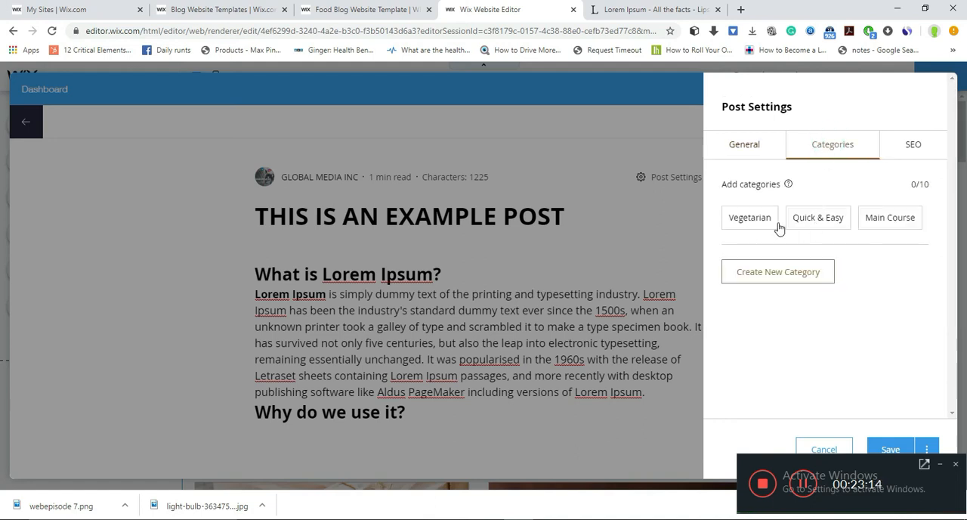
left_click(803, 224)
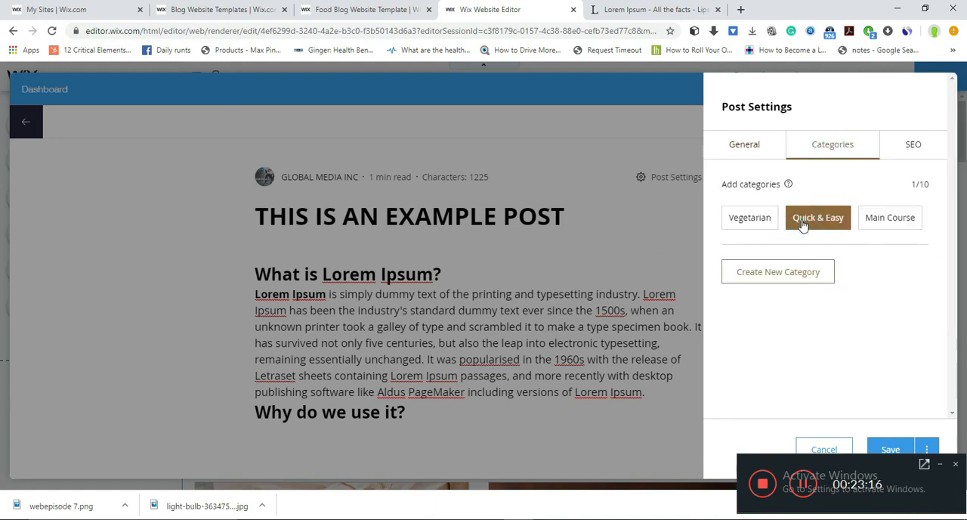
- Review the post's SEO details and Google preview, save the post settings, and publish the post
left_click(900, 148)
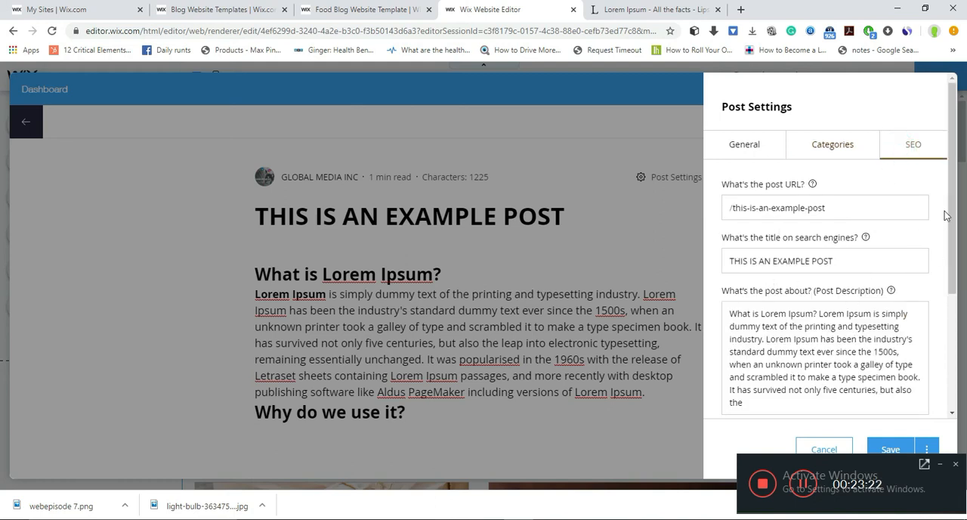
left_click_drag(952, 219, 952, 224)
left_click_drag(953, 242, 959, 327)
scroll(805, 193, "up", 3)
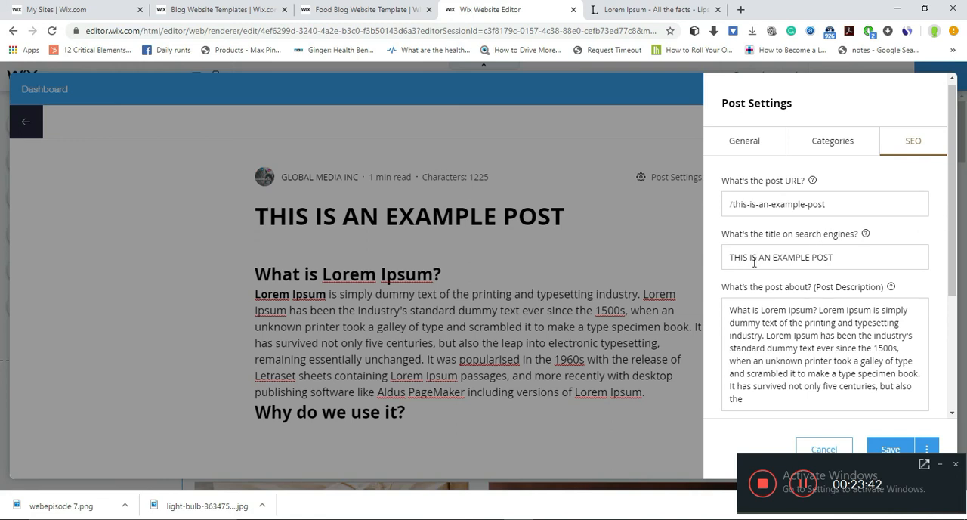
left_click_drag(953, 246, 953, 382)
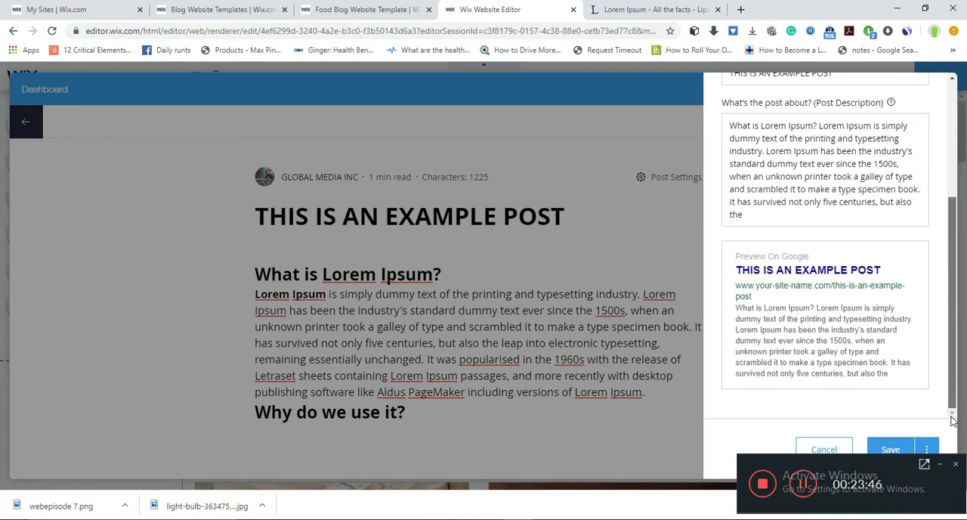
left_click(890, 449)
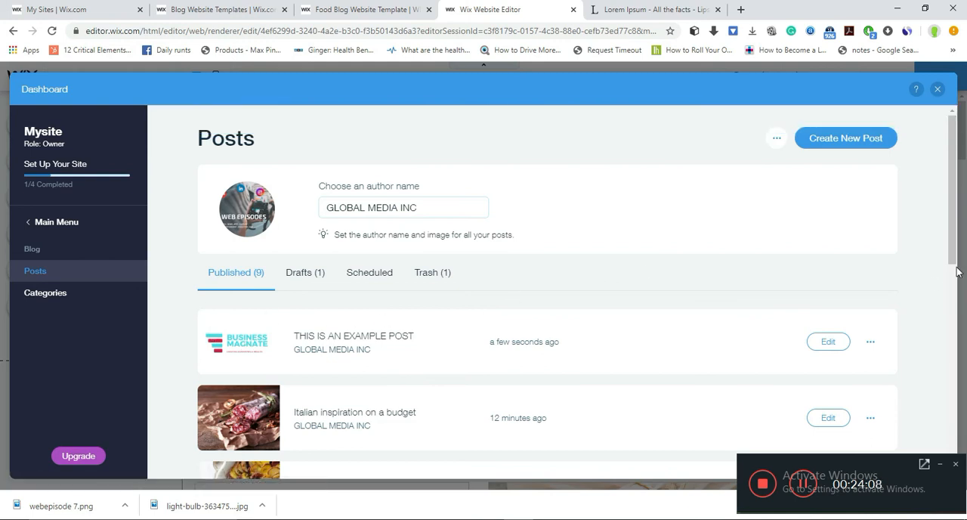
- Look through the list of published posts and dismiss the site setup pop-up
scroll(955, 257, "down", 2)
scroll(952, 197, "up", 2)
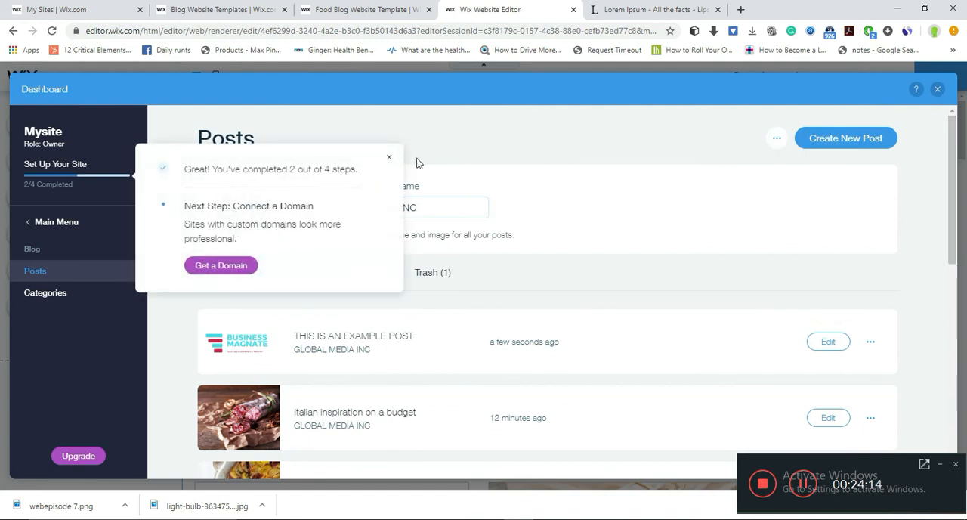
left_click(390, 158)
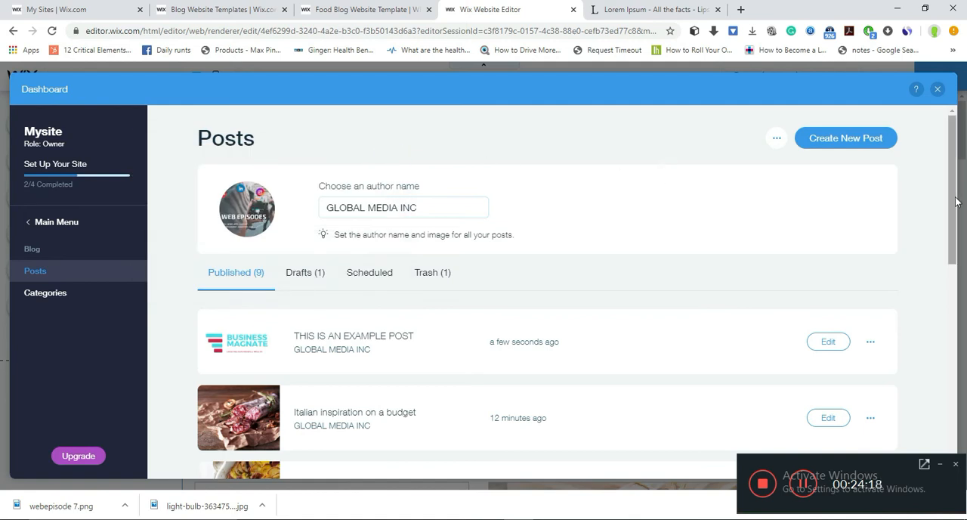
scroll(955, 201, "down", 7)
scroll(955, 202, "up", 5)
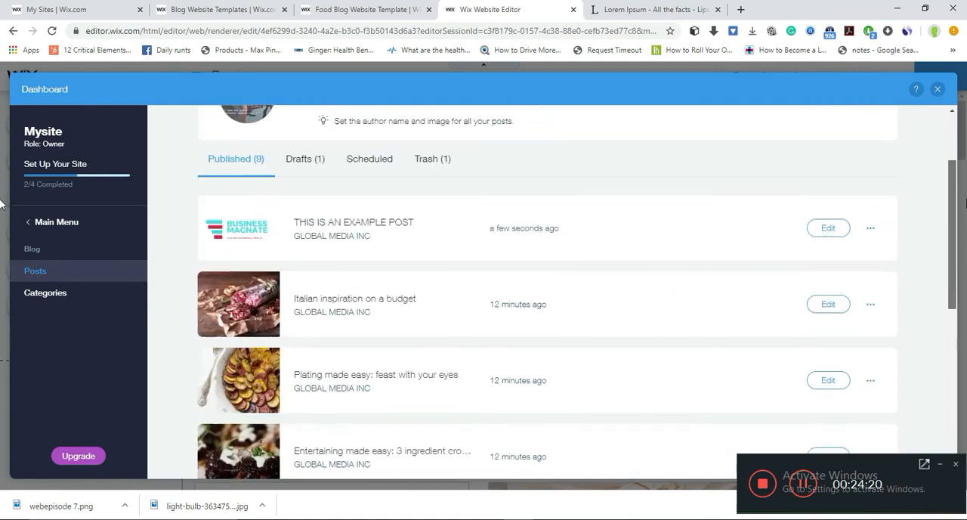
scroll(964, 202, "up", 2)
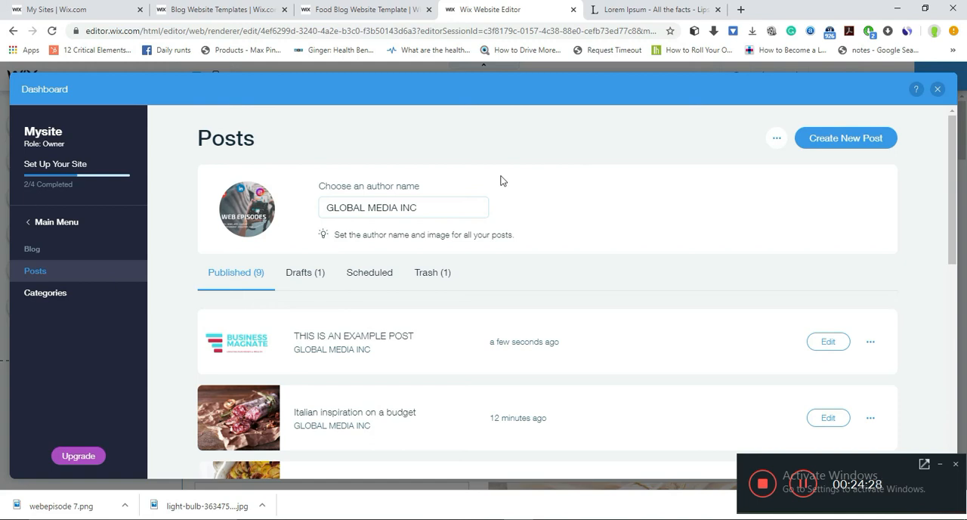
- Open the site's settings overview and look through the available options
left_click(64, 222)
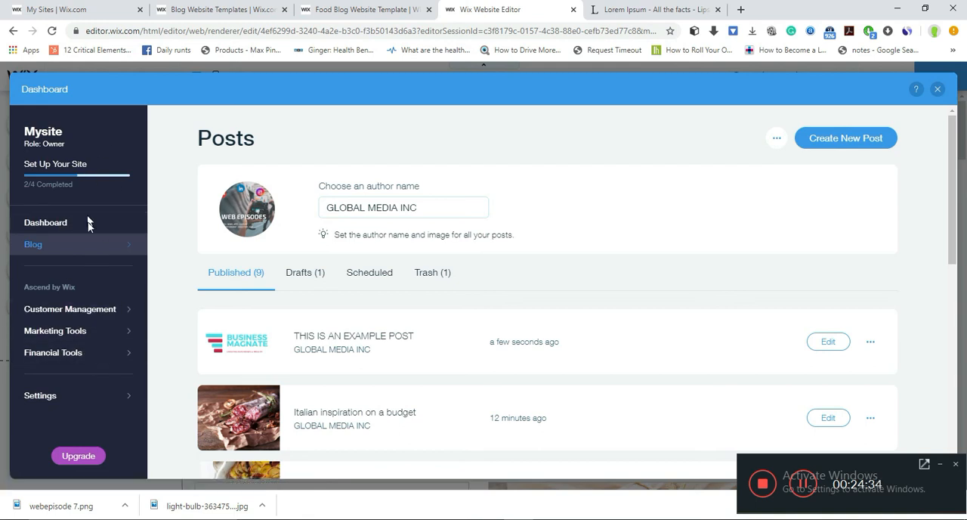
left_click(73, 402)
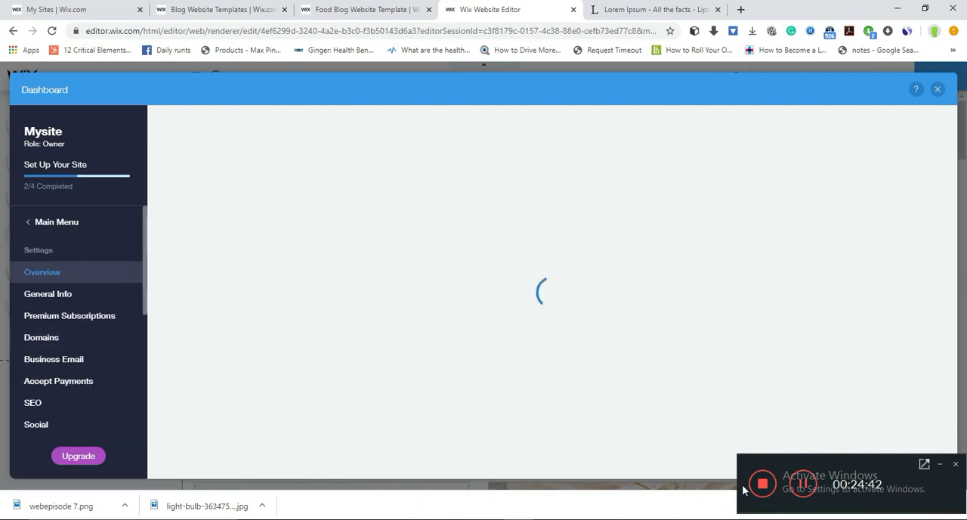
left_click(811, 491)
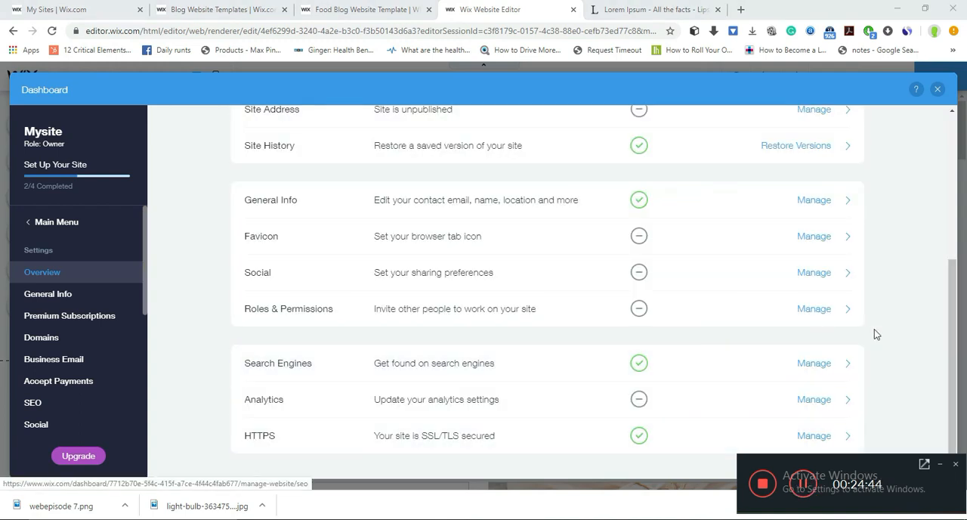
left_click_drag(956, 367, 951, 208)
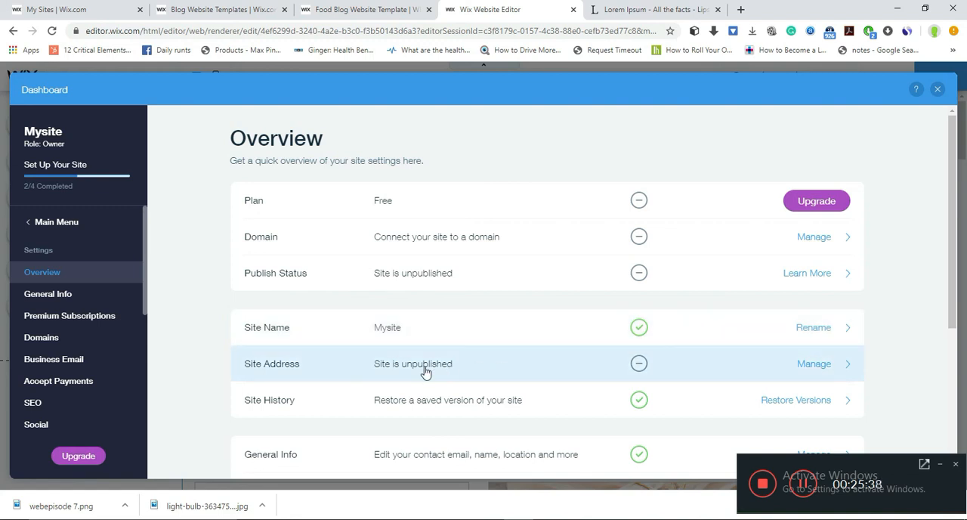
- Enter TESTTUTS as the new site name in the Rename Site dialog
left_click(387, 327)
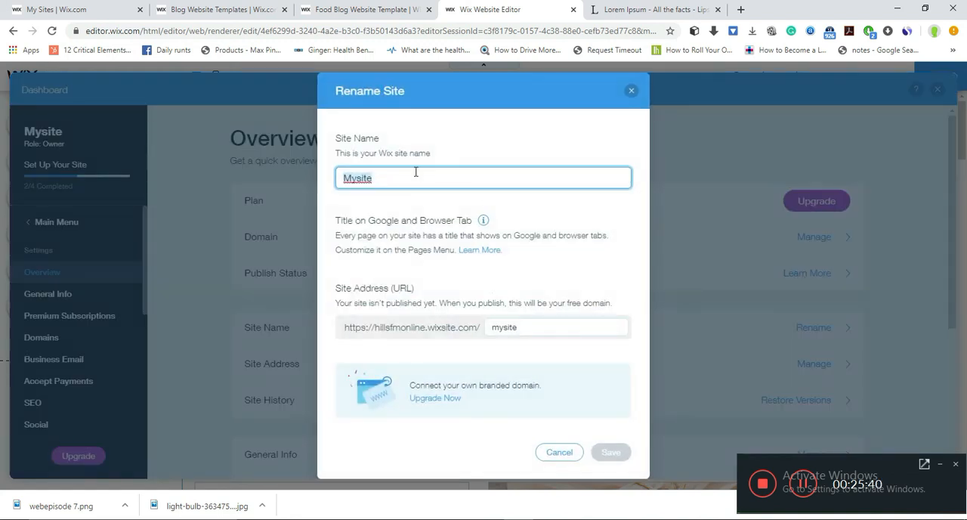
type("TEST")
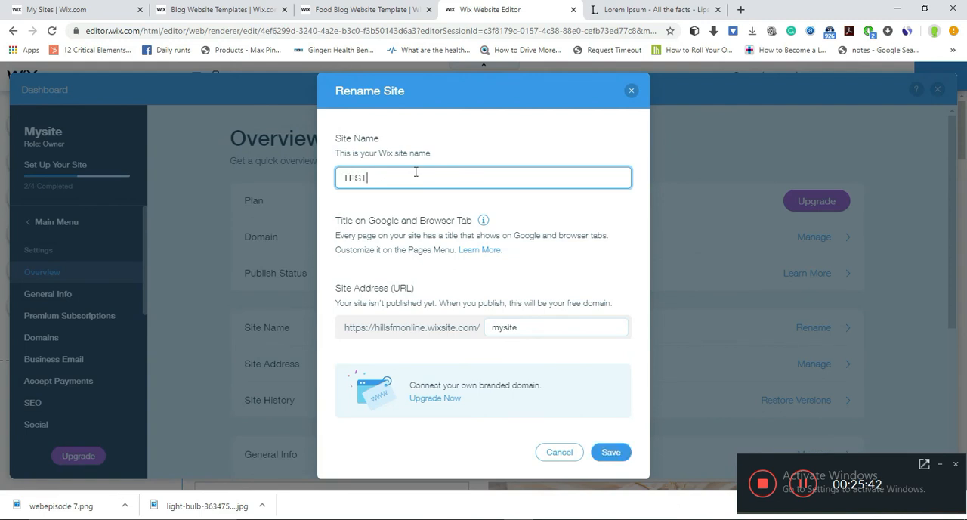
type("TUTS")
- Try to set the site address ending to TESTTUTSGH in capital letters
left_click(546, 328)
type("TEST")
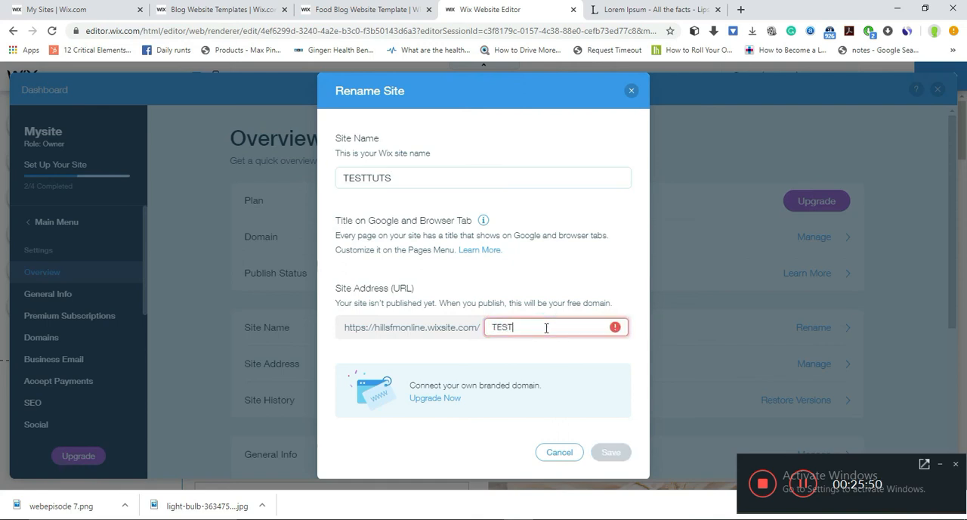
type("TUTS")
type("GH")
mouse_move(613, 329)
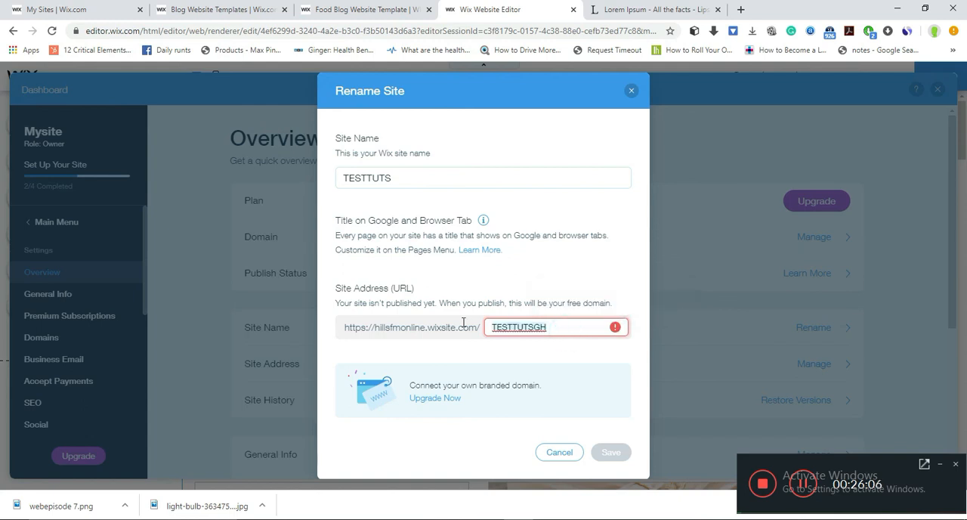
- Set the site address ending to testtuts in lowercase and save the new site name and address
key("ctrl+a")
key("BackSpace")
type("te")
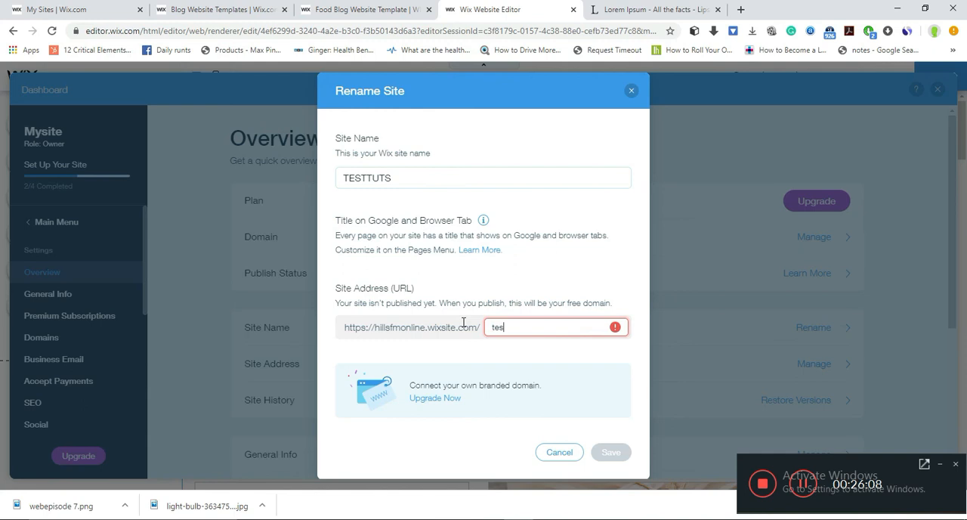
type("stut")
key("BackSpace")
key("BackSpace")
type("tuts")
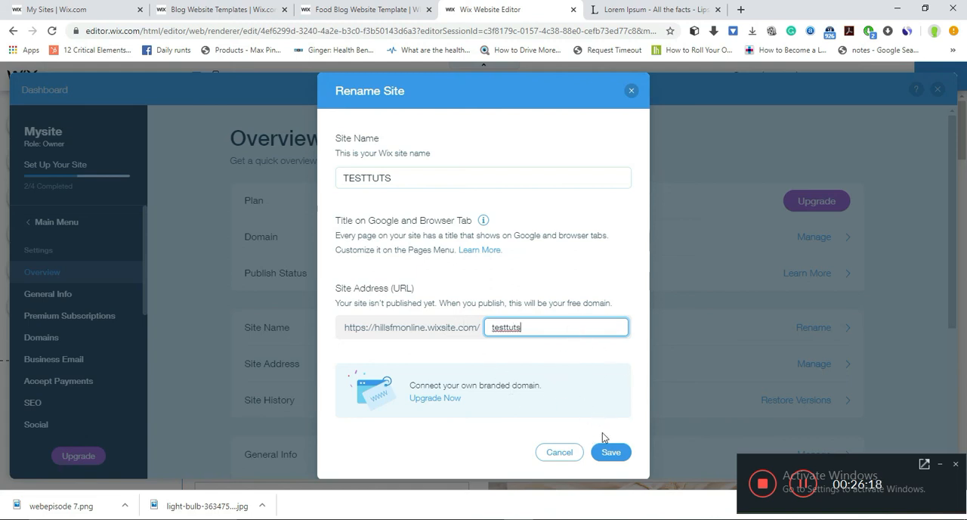
left_click(610, 452)
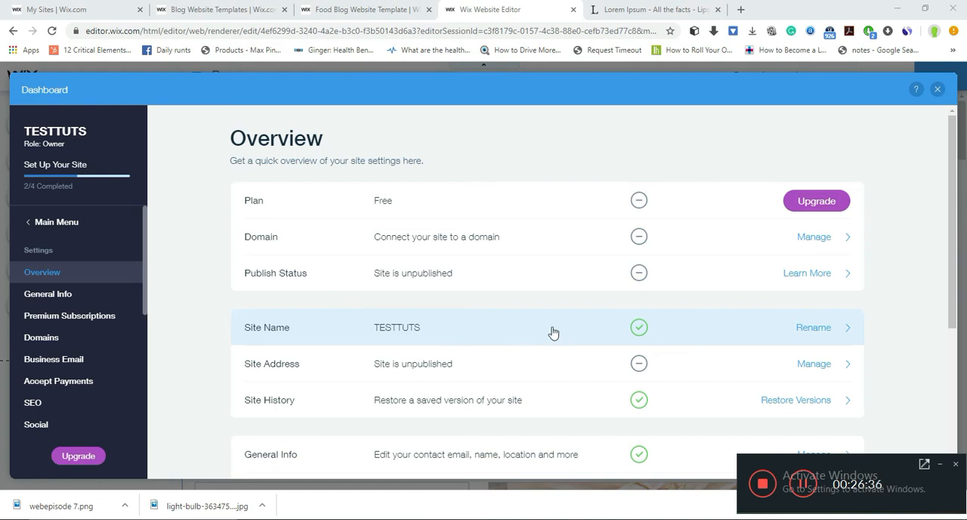
- Review the remaining site settings in the overview, from general info to HTTPS, and close the dashboard
left_click_drag(955, 251, 965, 333)
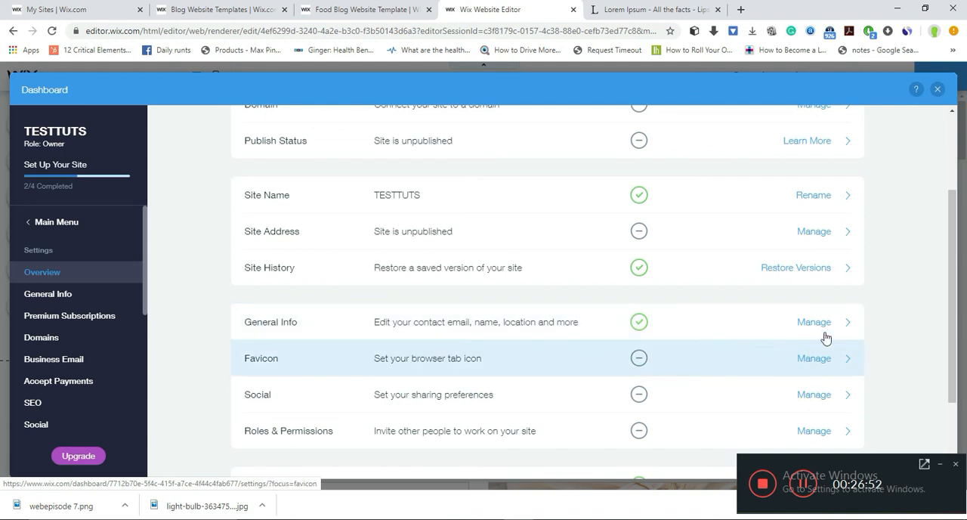
left_click_drag(952, 323, 959, 403)
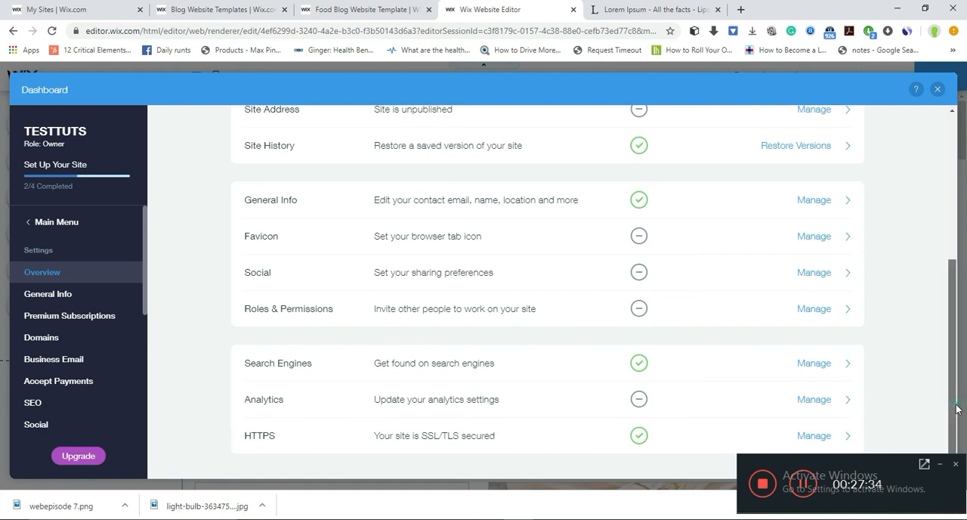
scroll(956, 409, "up", 4)
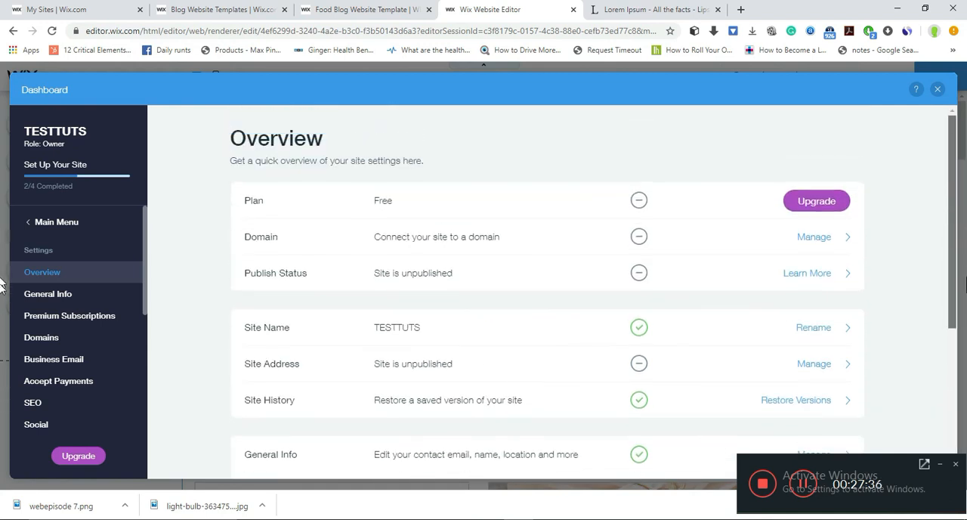
scroll(957, 288, "down", 4)
scroll(957, 288, "up", 3)
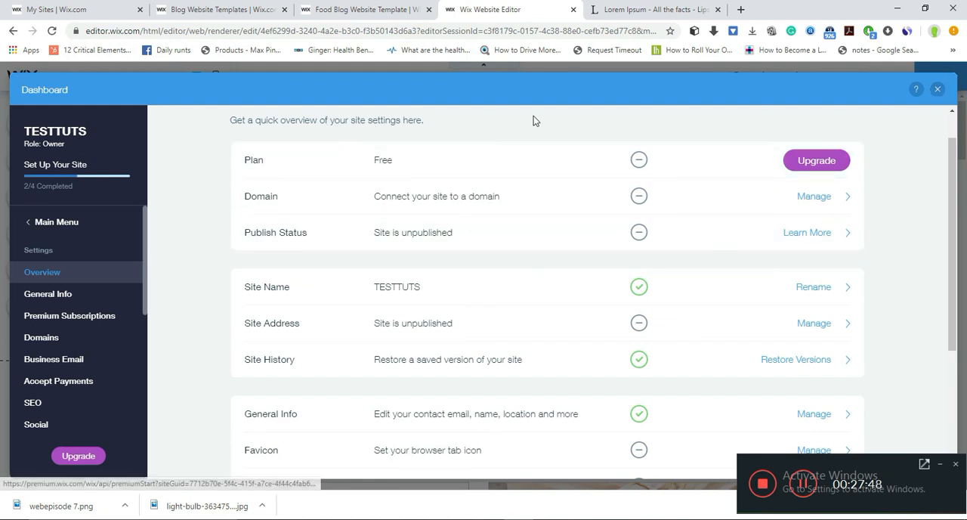
left_click(937, 89)
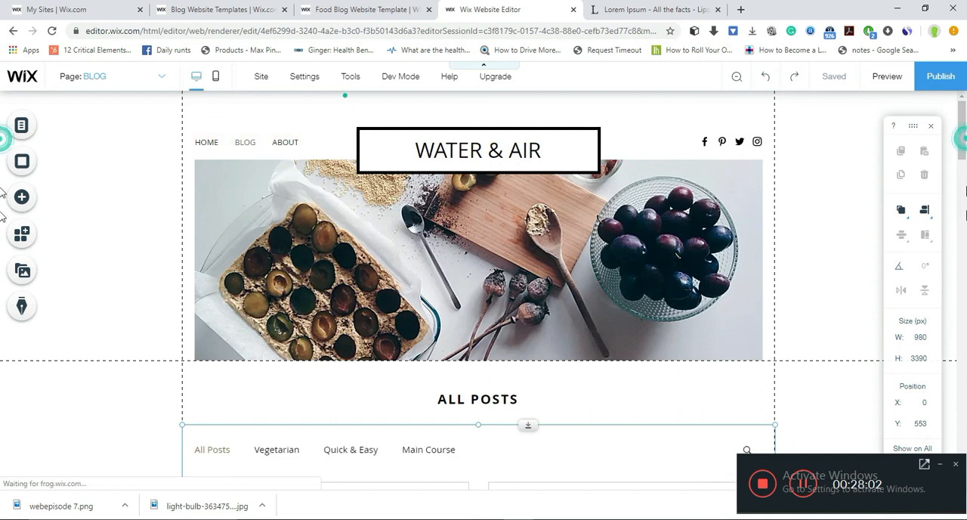
- Look through the posts on the site's Blog page and select the blog feed at its category menu
scroll(869, 261, "down", 10)
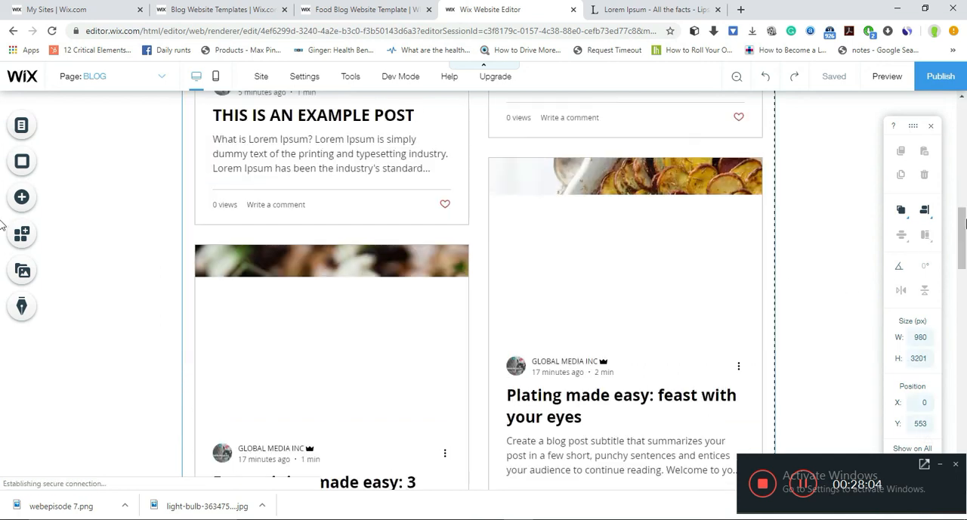
left_click_drag(964, 223, 966, 161)
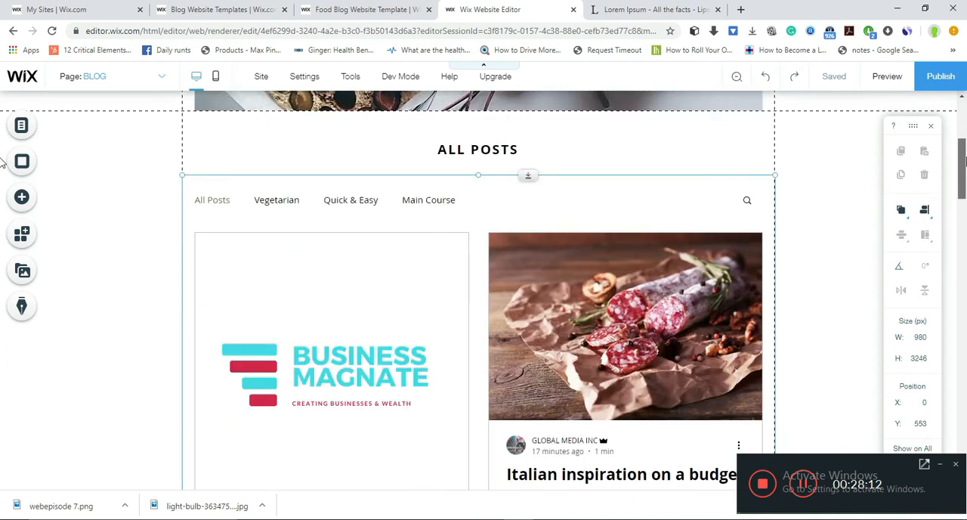
left_click(359, 203)
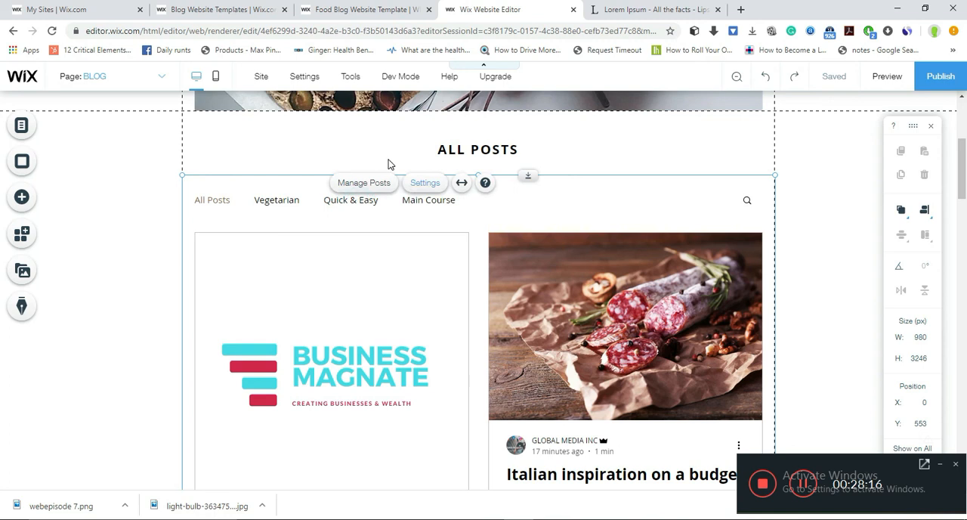
- Switch to the original Food Blog template preview, dismiss its pop-up, and look through the home page
left_click(384, 11)
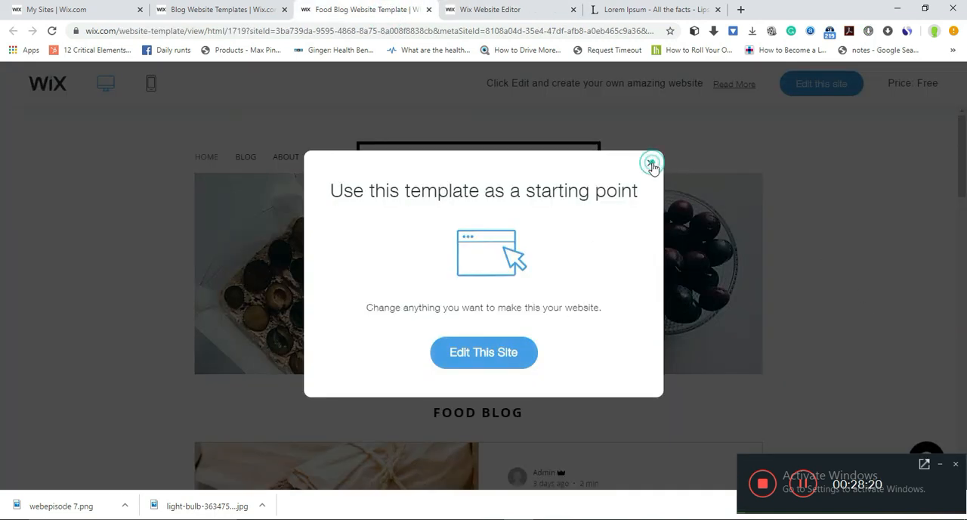
left_click(650, 163)
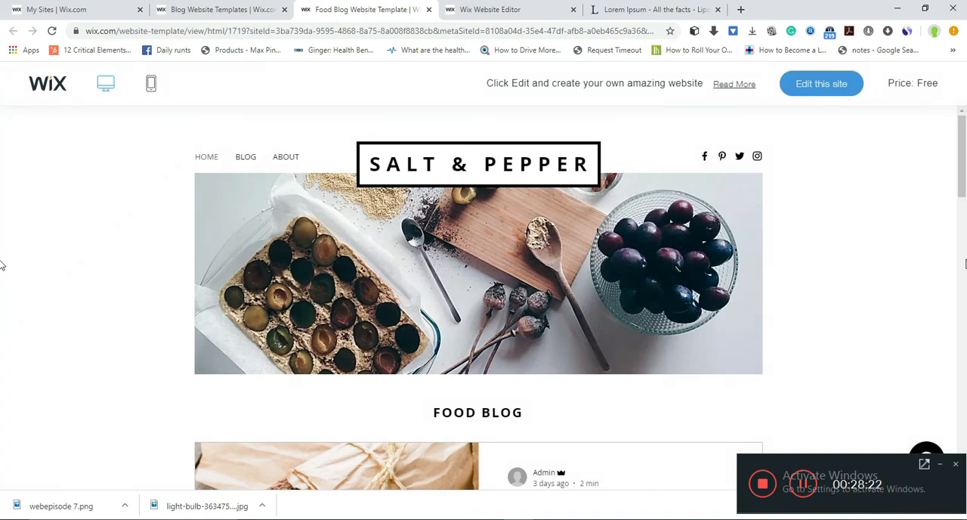
left_click_drag(962, 202, 1, 303)
left_click_drag(966, 299, 966, 149)
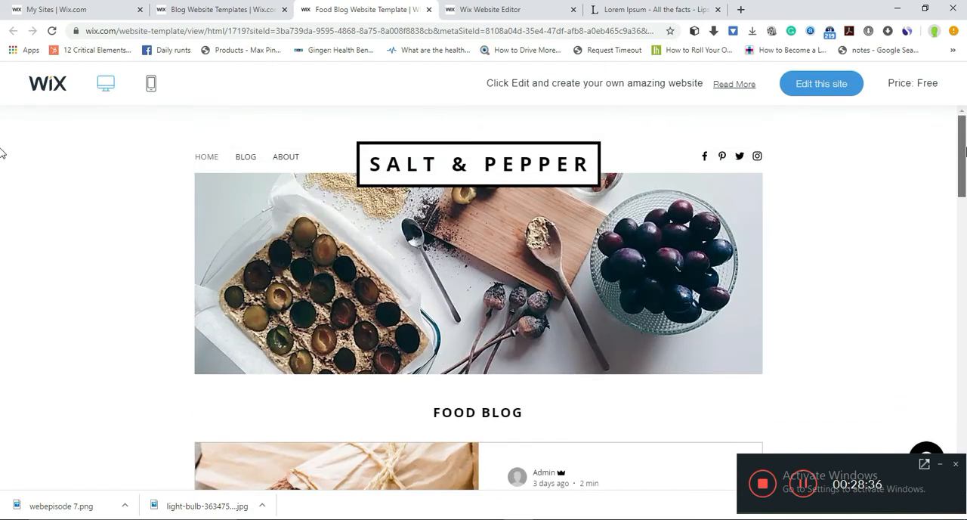
- Open the Blog page of the template preview and look through its content
left_click(249, 160)
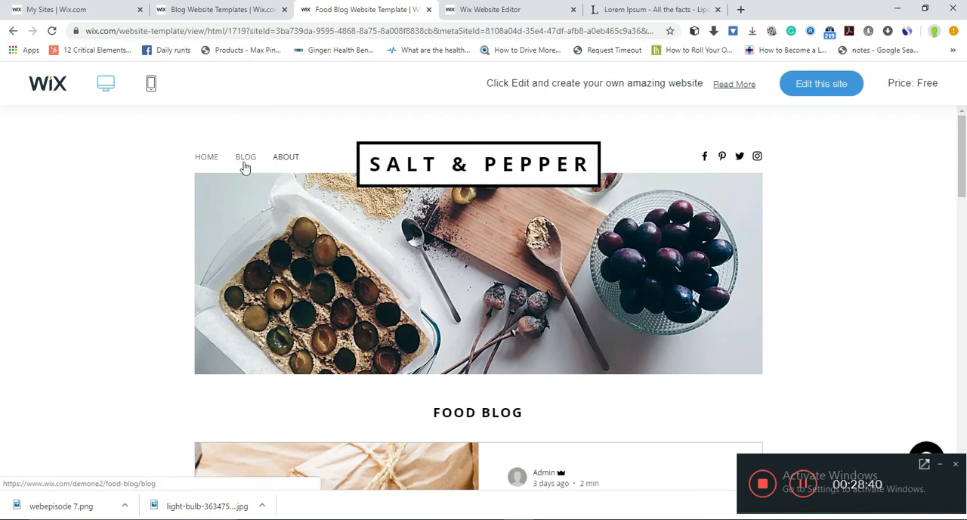
left_click(244, 162)
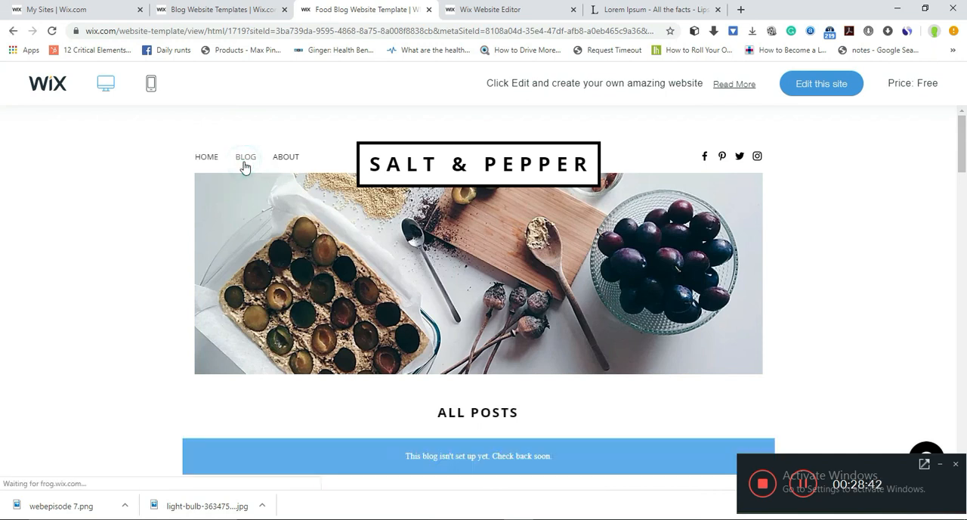
left_click_drag(964, 145, 965, 408)
scroll(1, 412, "down", 3)
left_click_drag(965, 446, 963, 115)
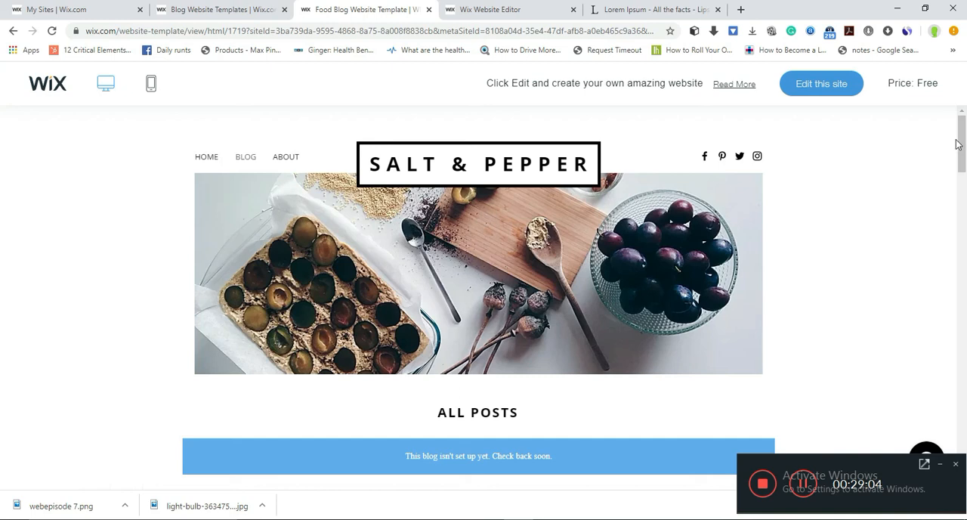
scroll(4, 151, "down", 8)
left_click_drag(966, 343, 966, 137)
- Return to the Wix Website Editor and check the example post and header on the site's Blog page
left_click(493, 9)
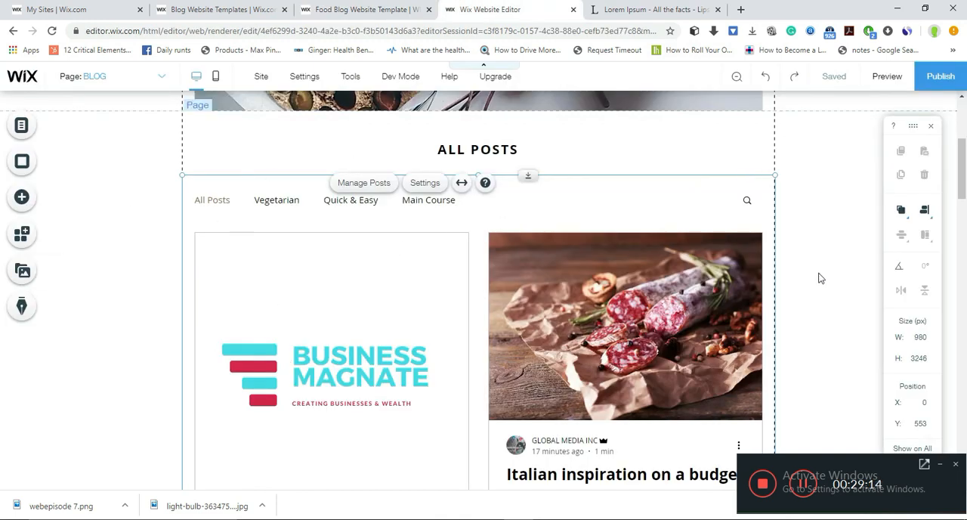
left_click_drag(962, 192, 963, 215)
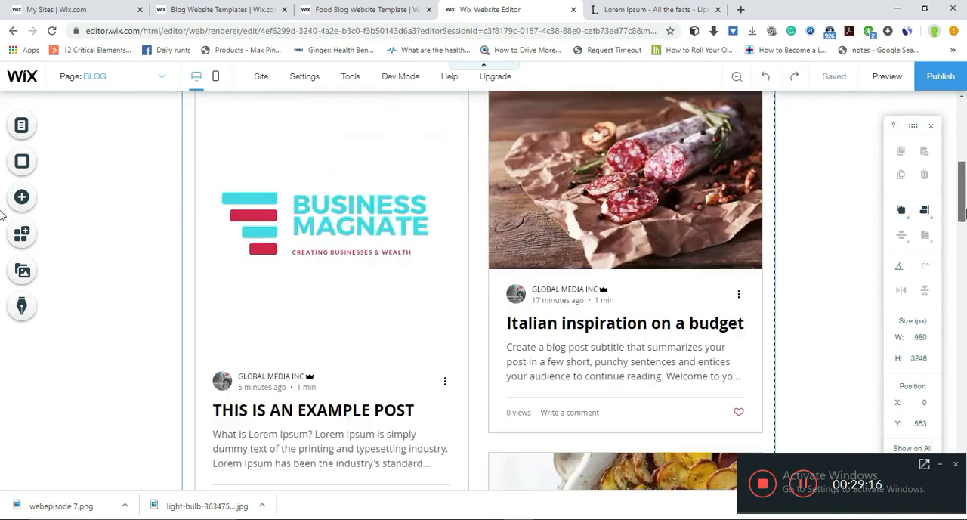
scroll(957, 155, "up", 5)
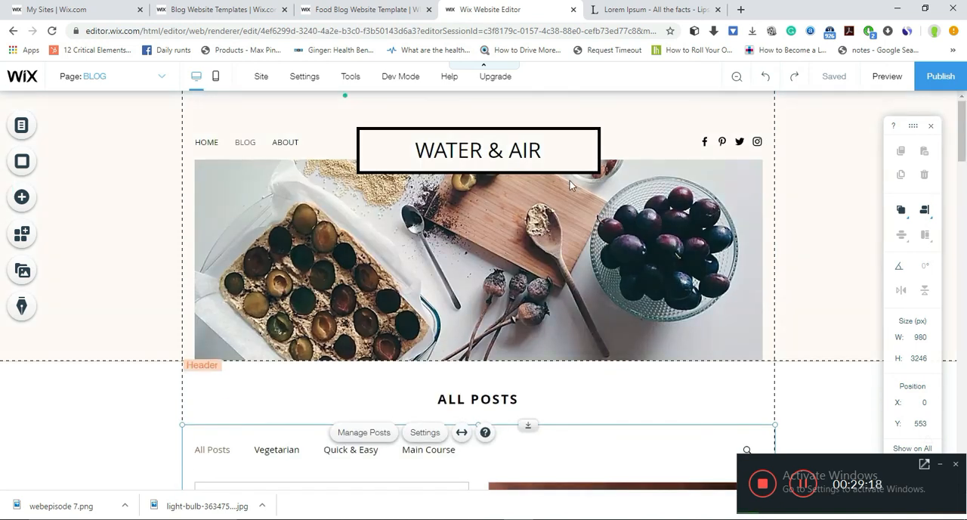